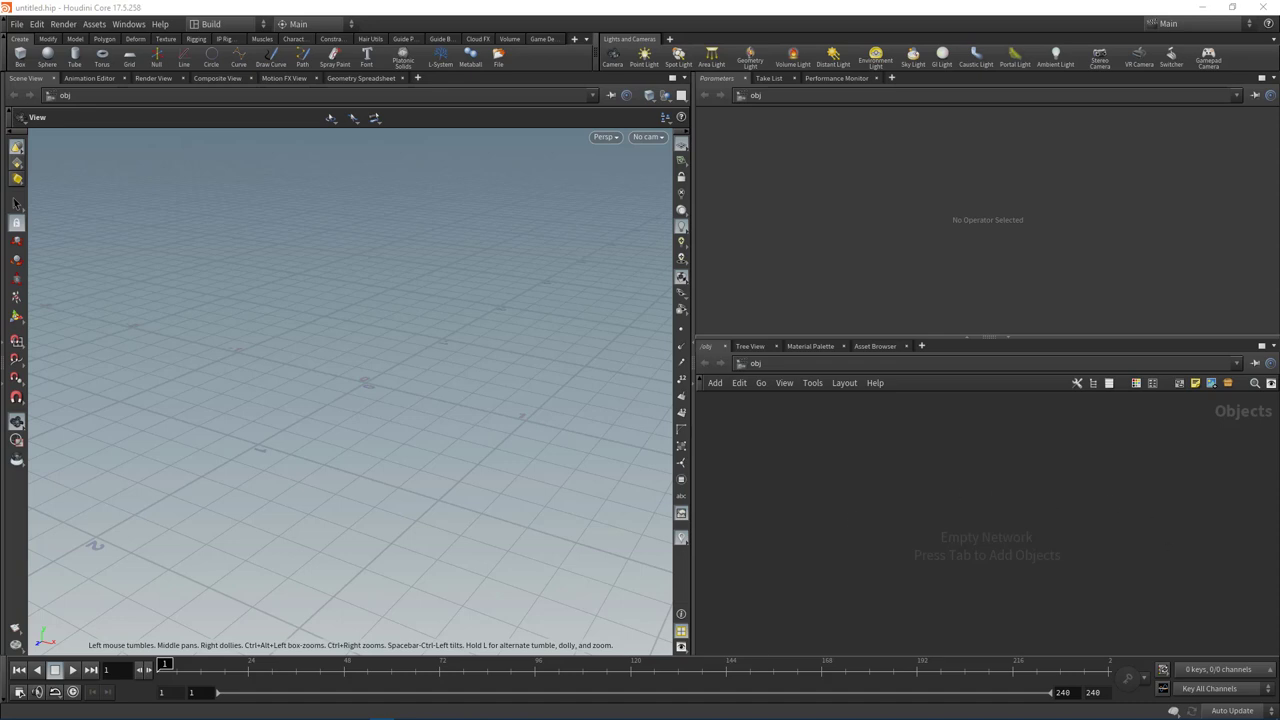
- Switch to Firefox and review the numbered interface overview and its descriptions on the Houdini user interface documentation page
{"action": "mouse_move", "coordinate": [352, 710]}
{"action": "mouse_move", "coordinate": [184, 712]}
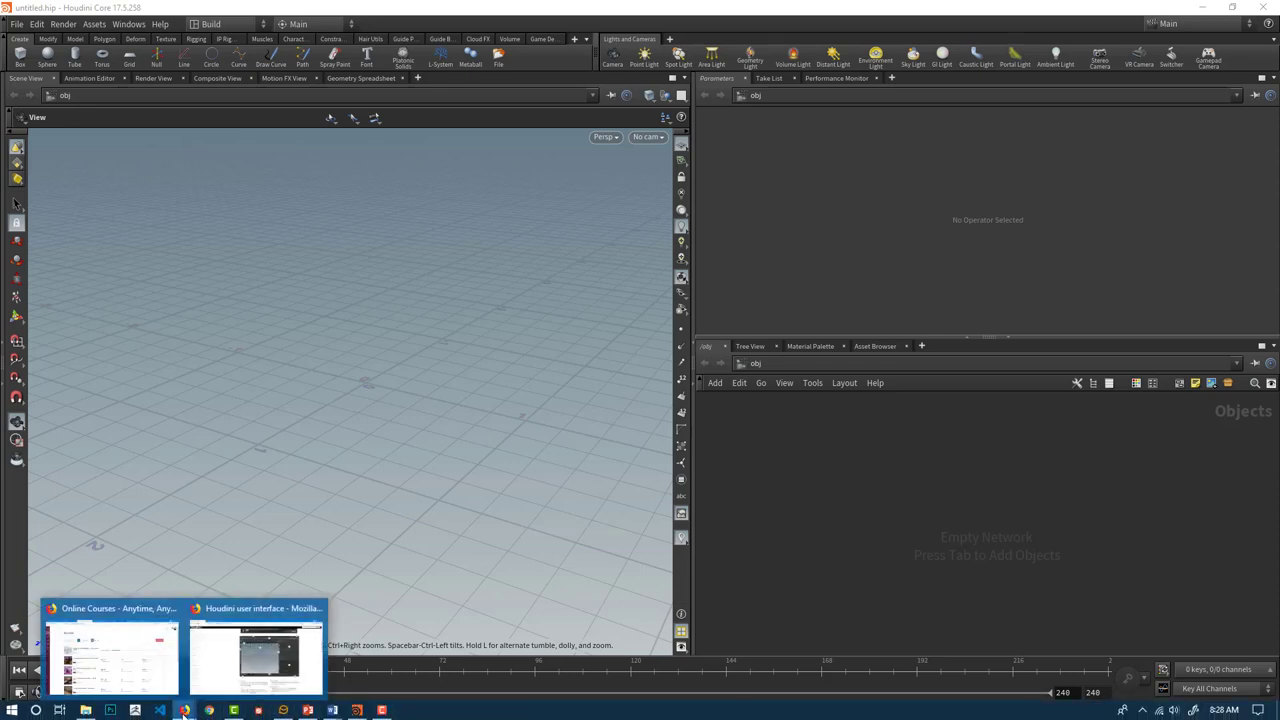
{"action": "left_click", "coordinate": [256, 655]}
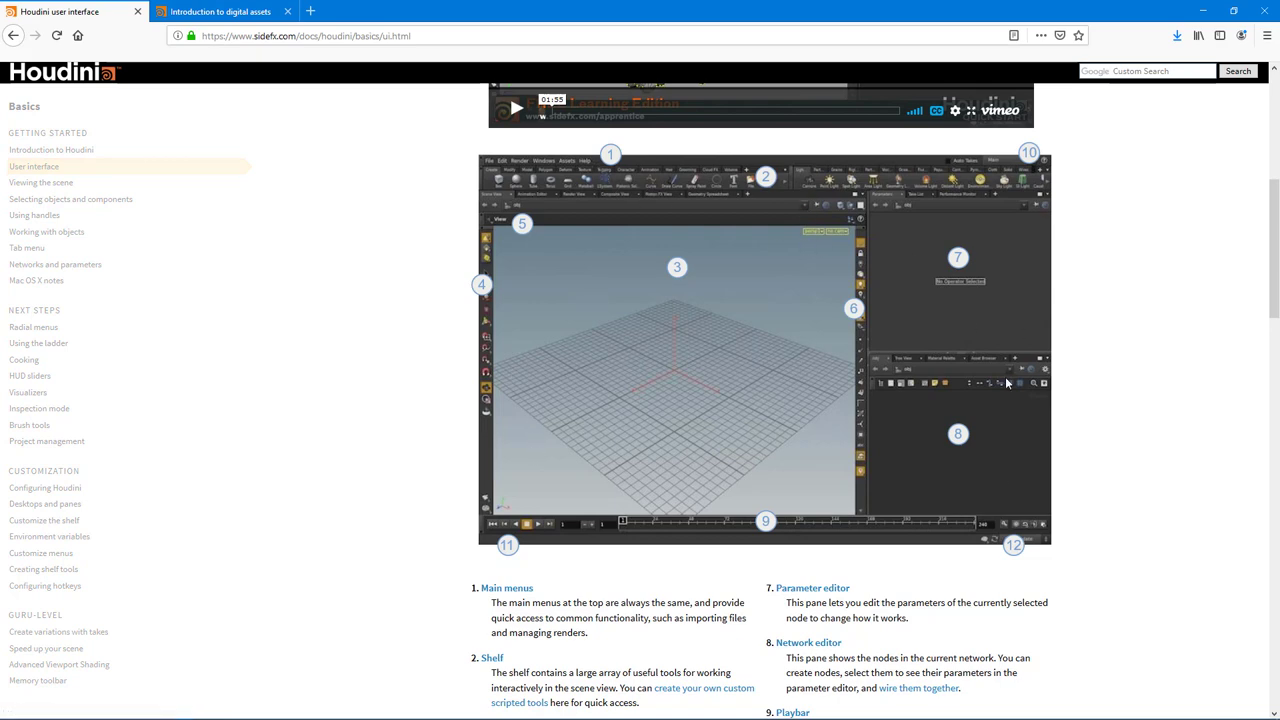
{"action": "scroll", "coordinate": [1009, 428], "scroll_direction": "down", "scroll_amount": 3}
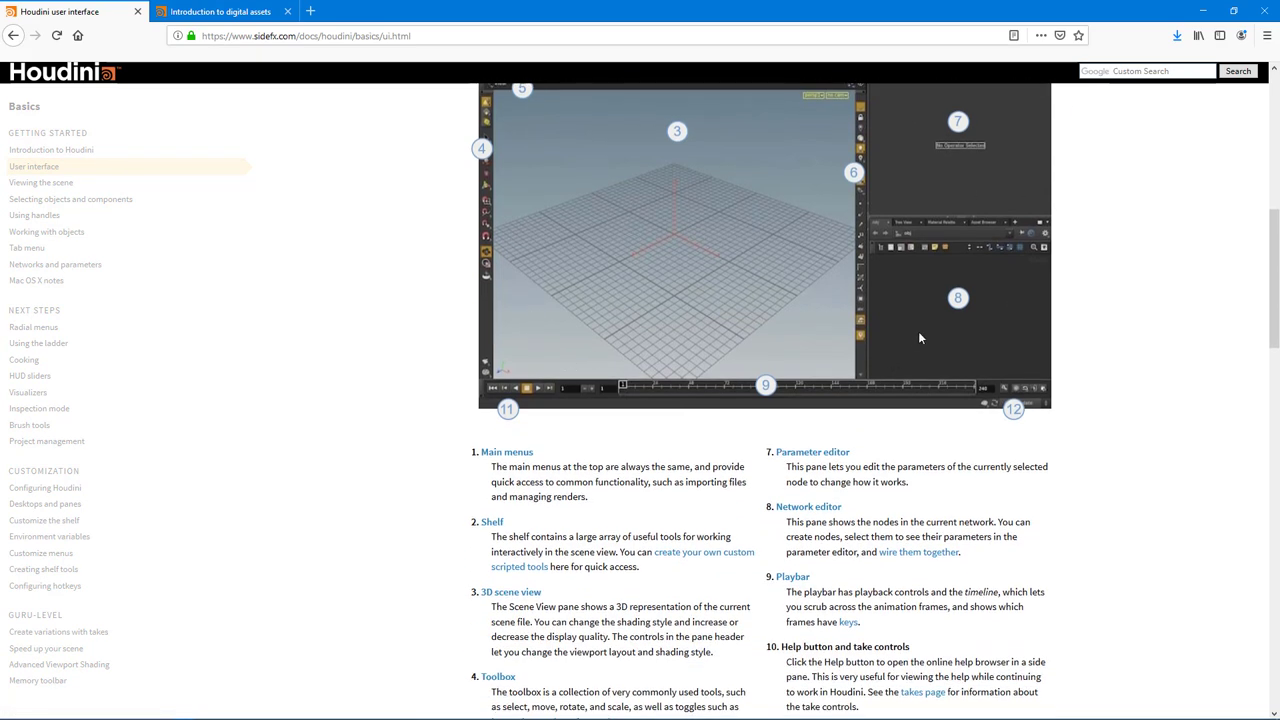
{"action": "scroll", "coordinate": [921, 327], "scroll_direction": "up", "scroll_amount": 3}
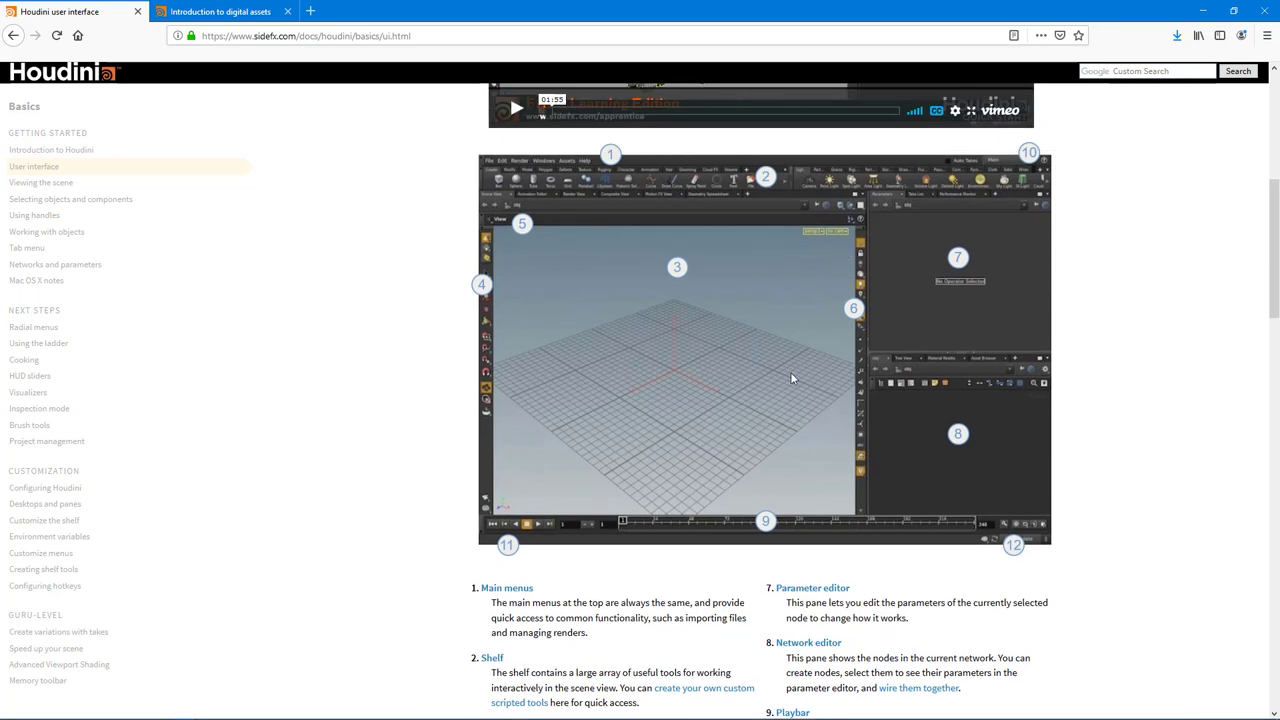
{"action": "scroll", "coordinate": [809, 408], "scroll_direction": "down", "scroll_amount": 6}
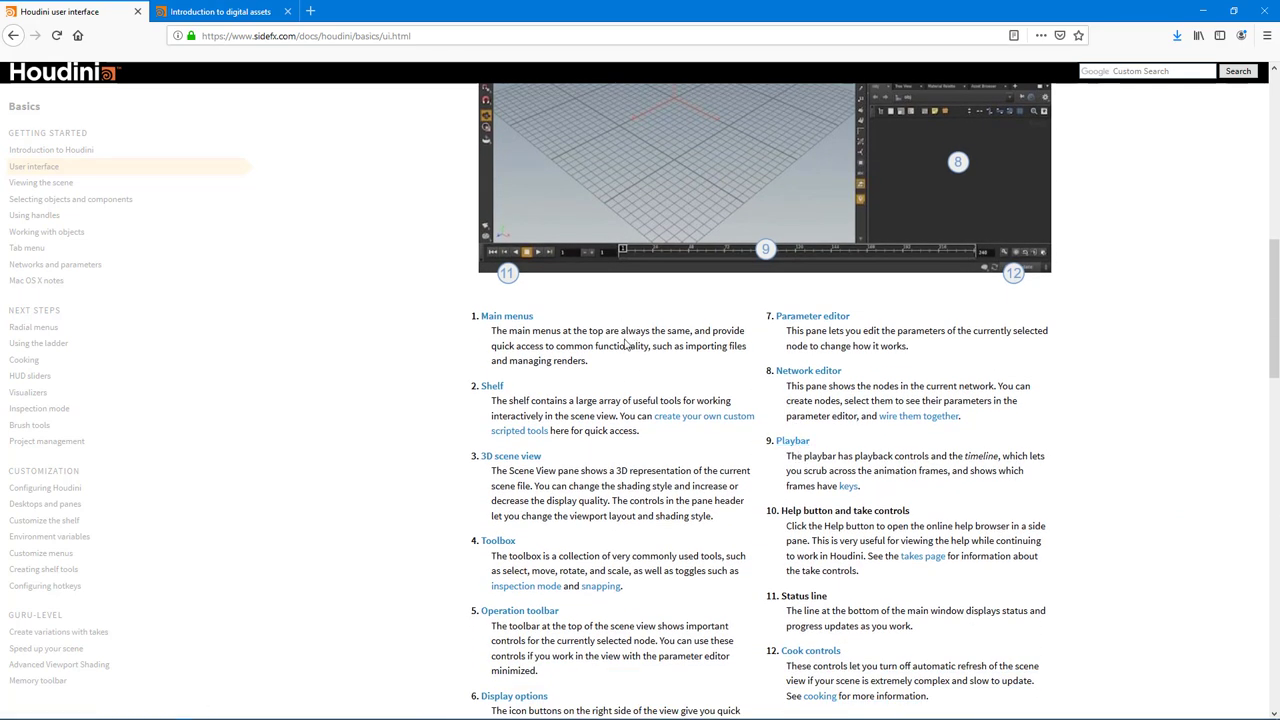
{"action": "scroll", "coordinate": [786, 423], "scroll_direction": "up", "scroll_amount": 6}
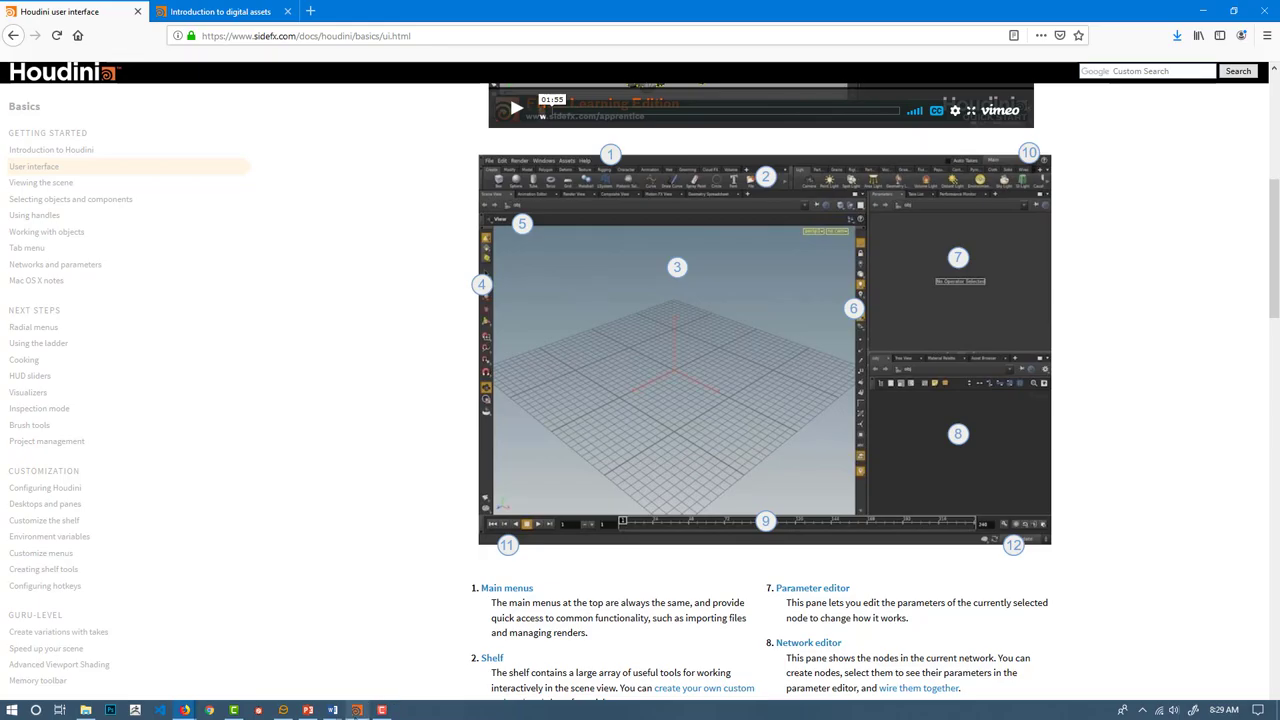
- Switch back to Houdini and place a default polygon box in the scene near the grid origin
{"action": "left_click", "coordinate": [357, 710]}
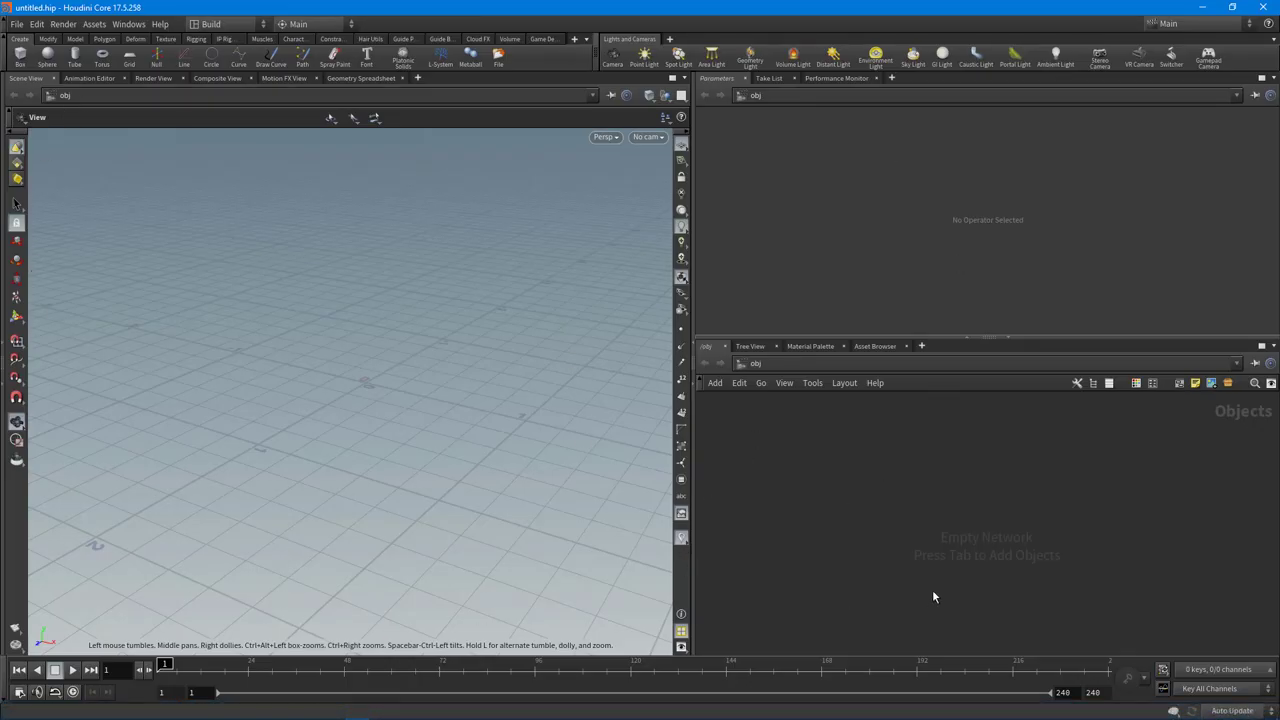
{"action": "left_click_drag", "start_coordinate": [551, 480], "coordinate": [408, 171]}
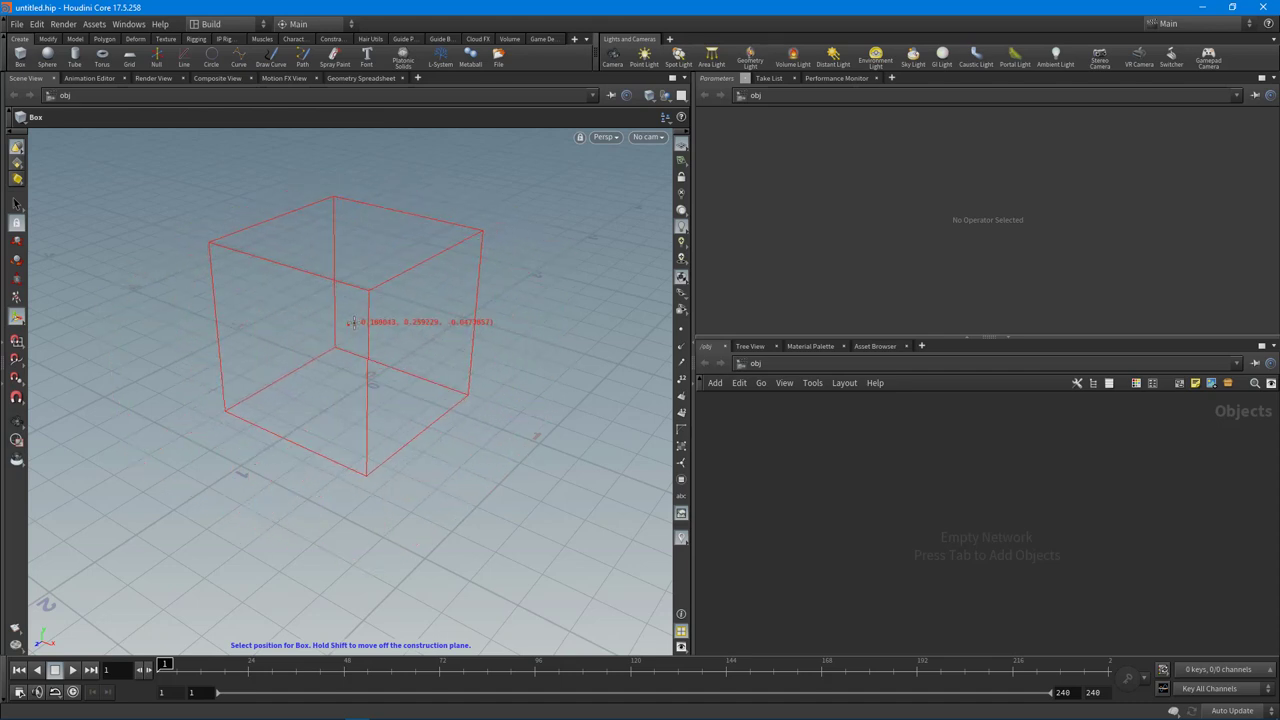
{"action": "left_click", "coordinate": [371, 364]}
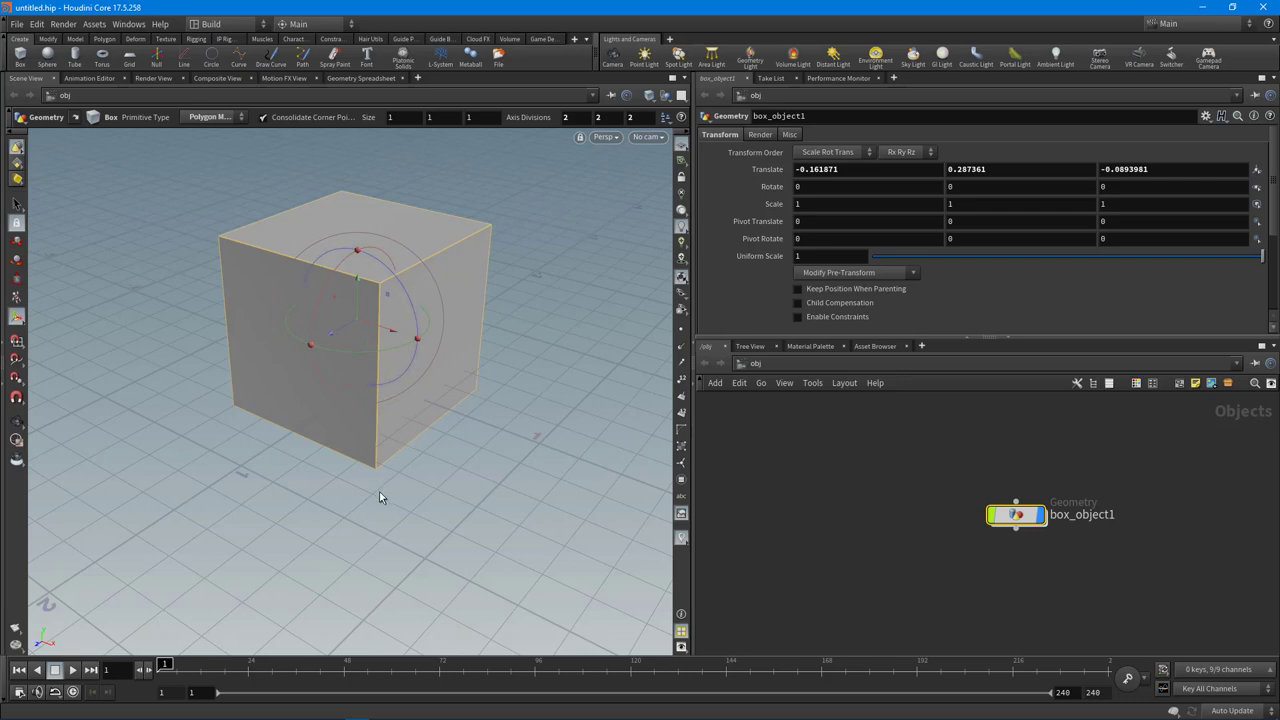
- Alternate between the View tool and the box's transform handles while examining the box from several angles
{"action": "key", "text": "Escape"}
{"action": "left_click_drag", "start_coordinate": [443, 464], "coordinate": [349, 403]}
{"action": "key", "text": "Return"}
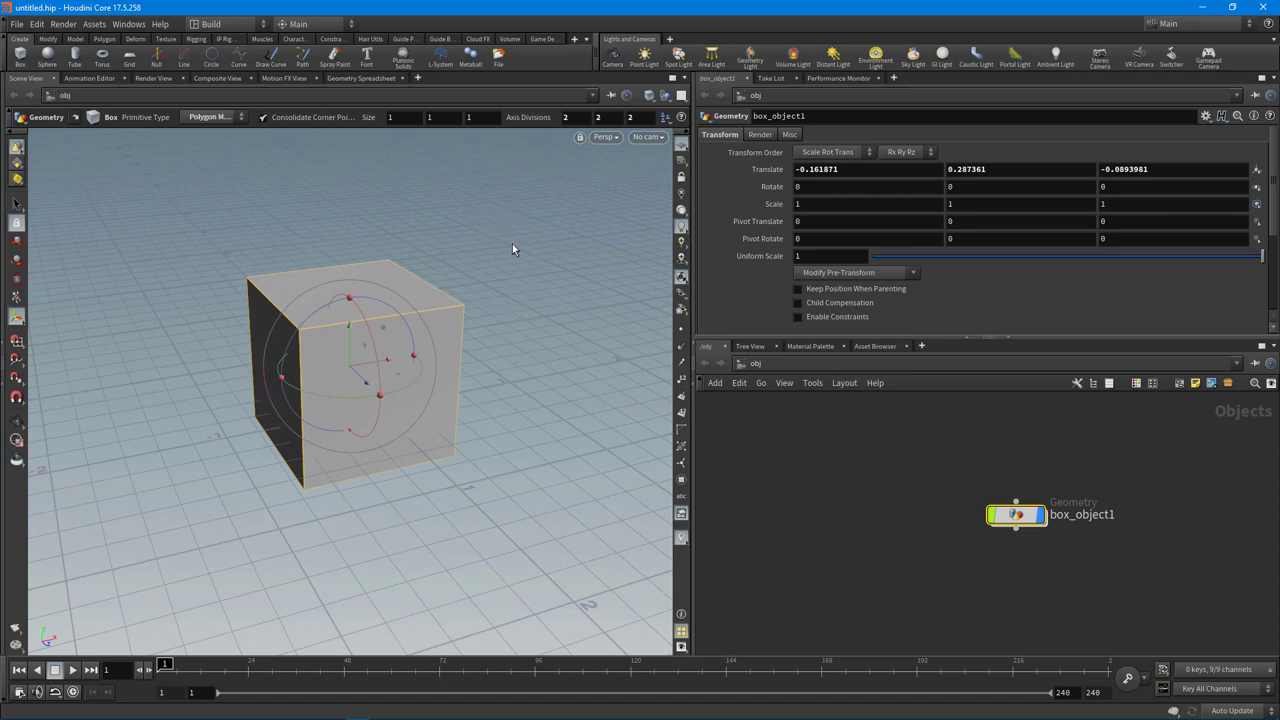
{"action": "key", "text": "Escape"}
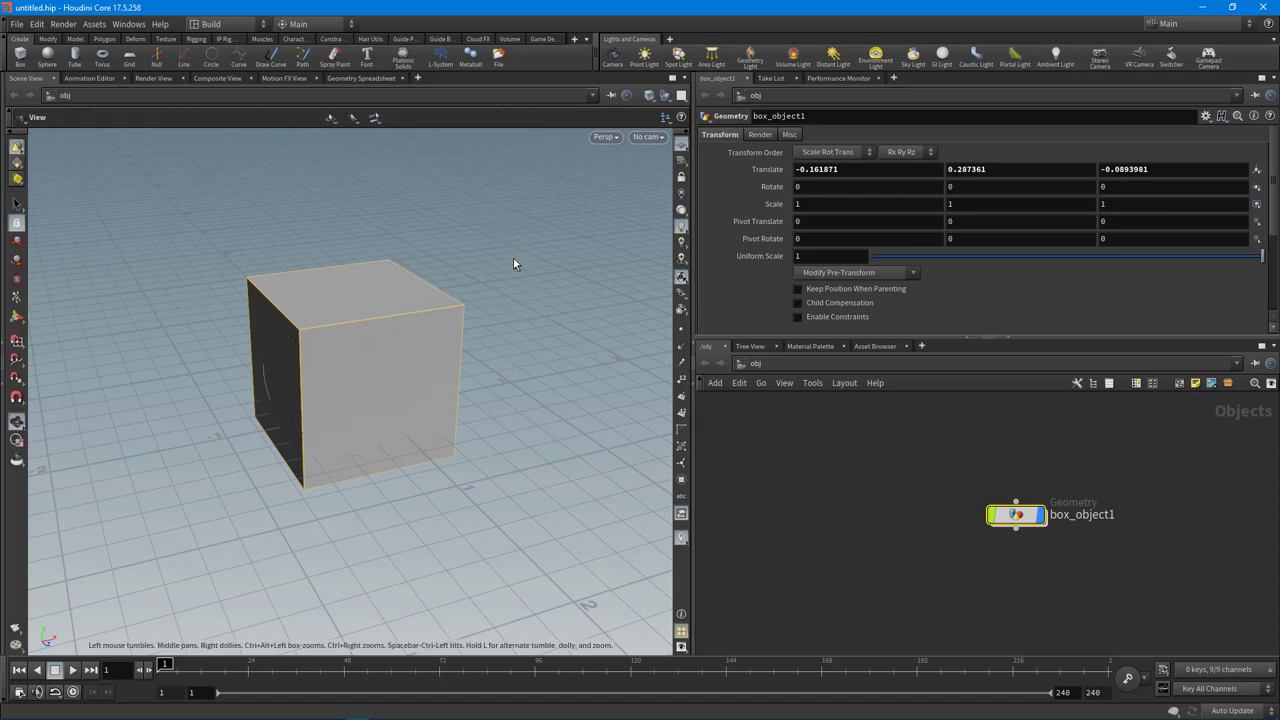
{"action": "left_click_drag", "start_coordinate": [514, 258], "coordinate": [489, 291]}
{"action": "key", "text": "Return"}
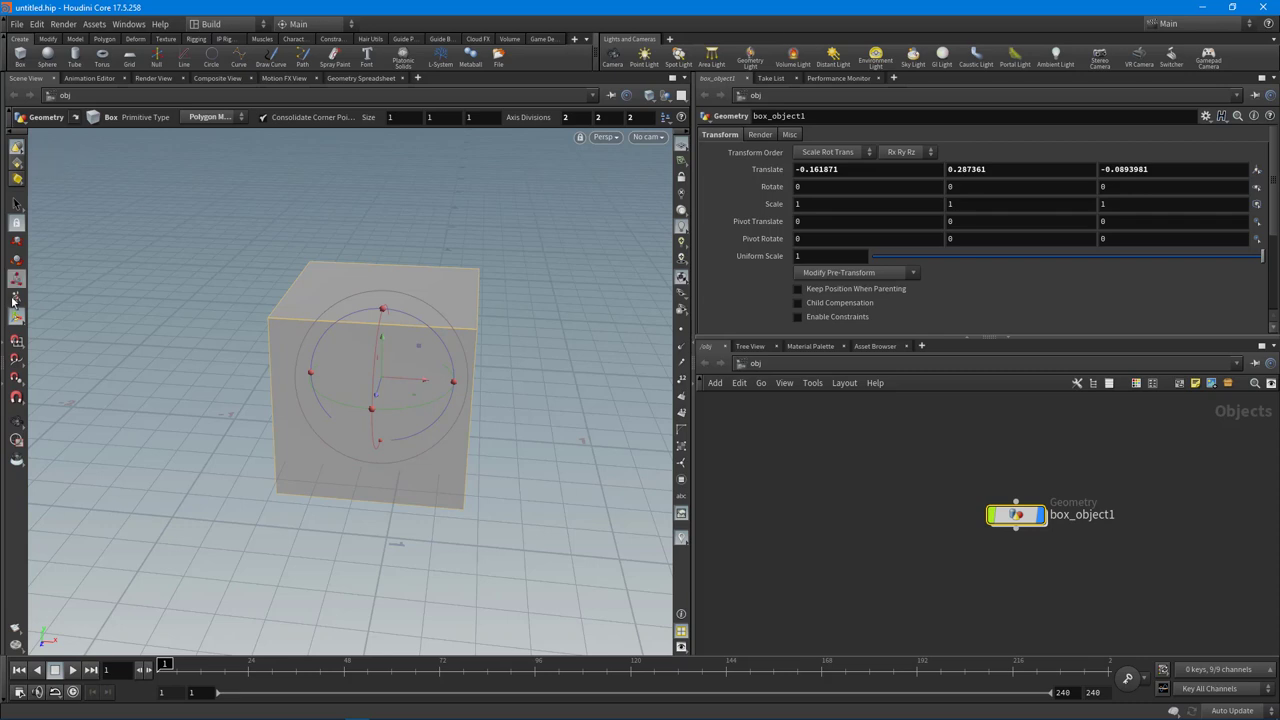
{"action": "left_click", "coordinate": [16, 425]}
{"action": "left_click_drag", "start_coordinate": [296, 406], "coordinate": [451, 446]}
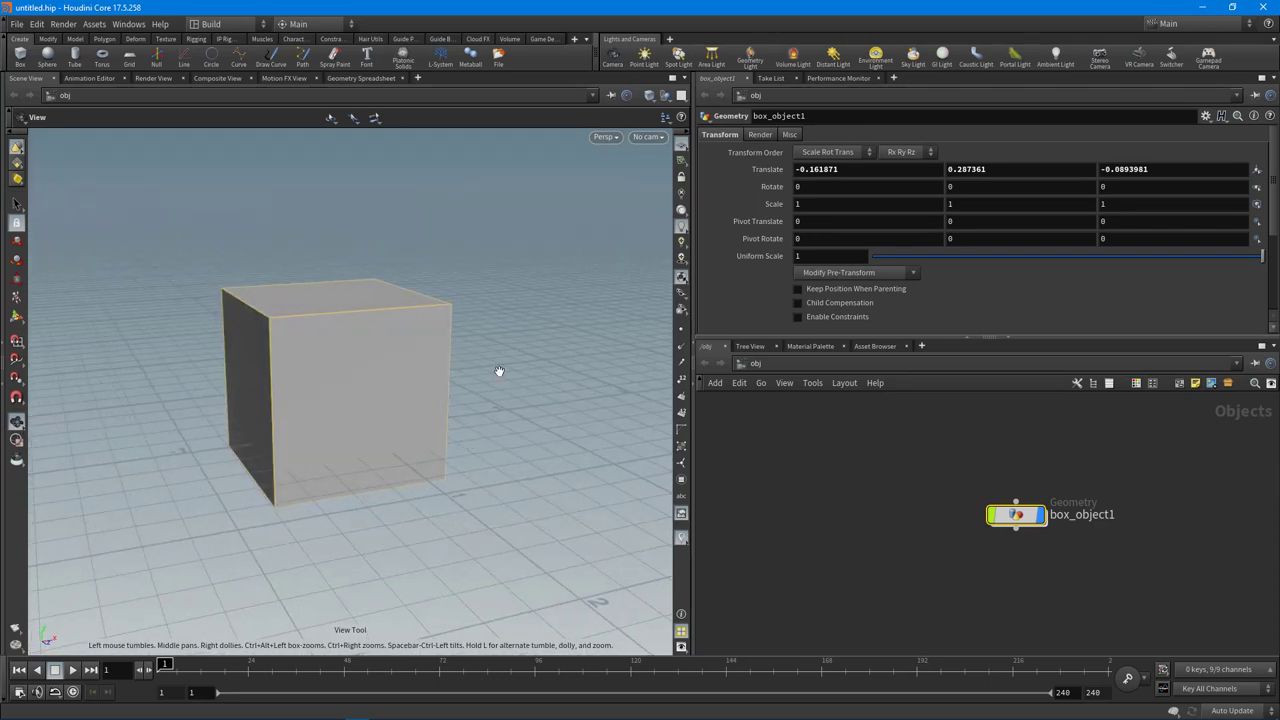
{"action": "left_click_drag", "start_coordinate": [517, 357], "coordinate": [279, 345]}
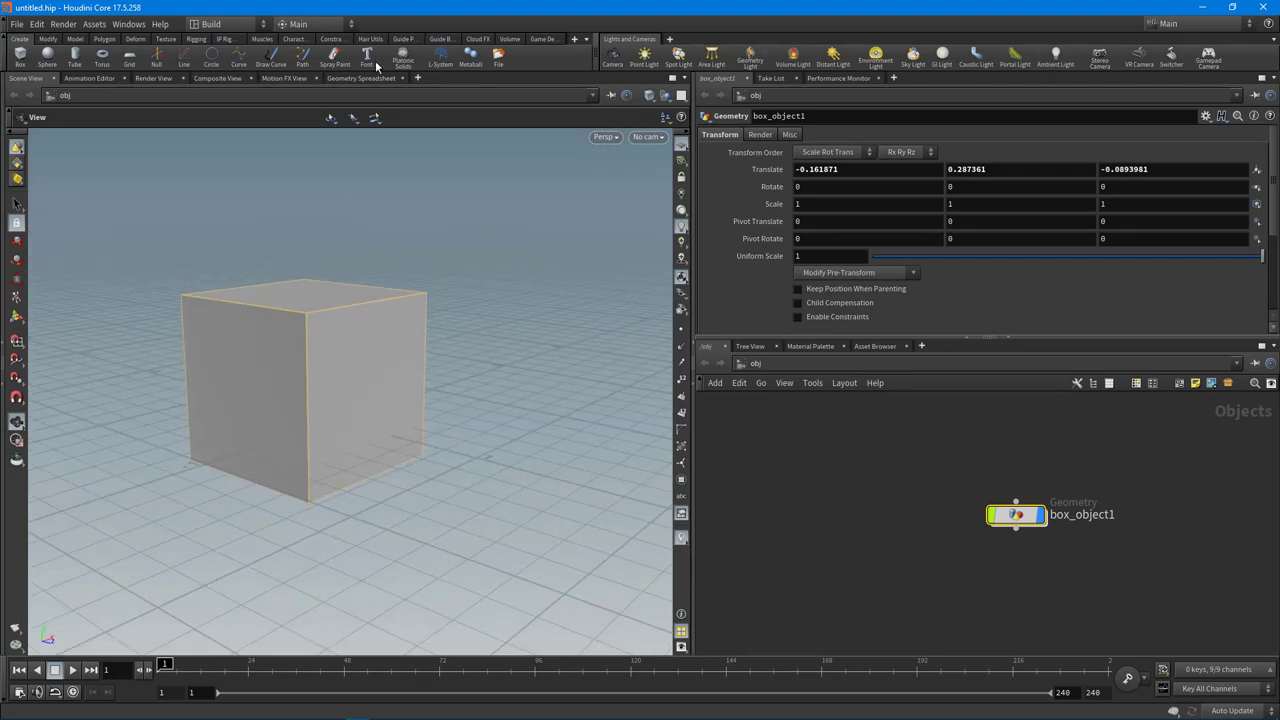
{"action": "left_click_drag", "start_coordinate": [359, 382], "coordinate": [400, 402]}
- Enlarge the network editor by reducing the height of the parameter pane
{"action": "middle_click_drag", "start_coordinate": [934, 443], "coordinate": [840, 473]}
{"action": "left_click_drag", "start_coordinate": [1026, 337], "coordinate": [1026, 332]}
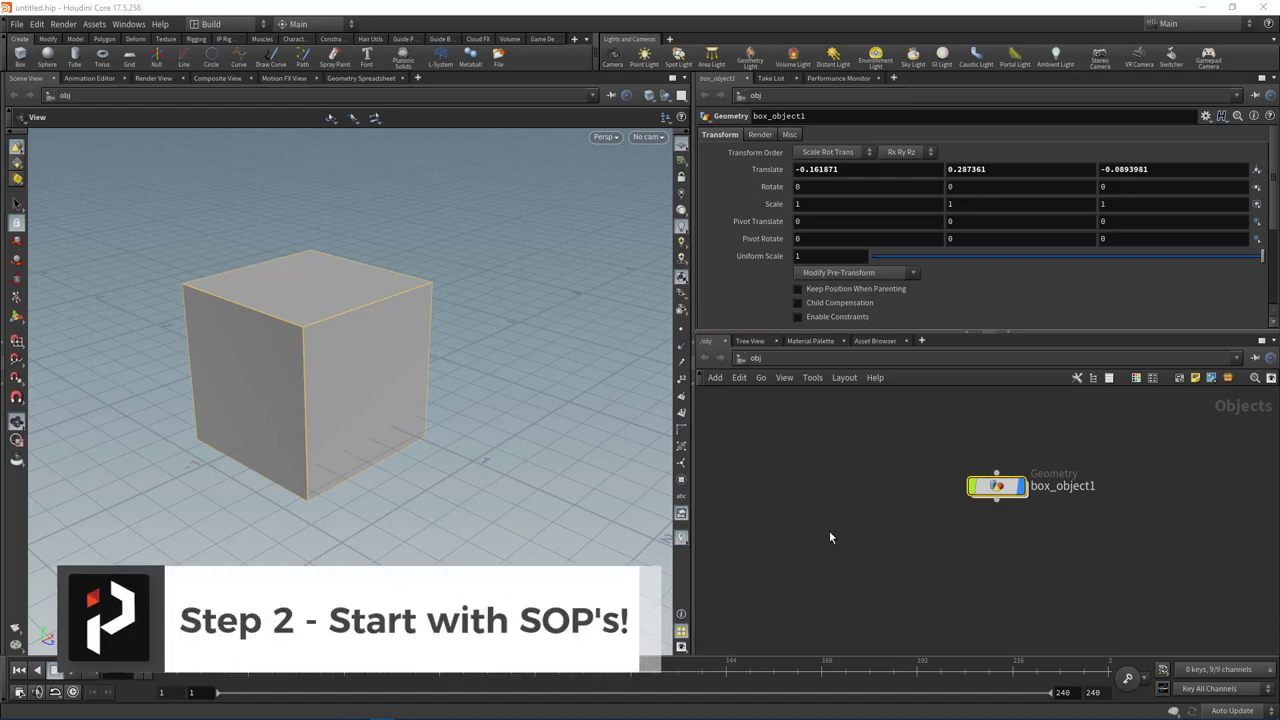
{"action": "left_click", "coordinate": [845, 20]}
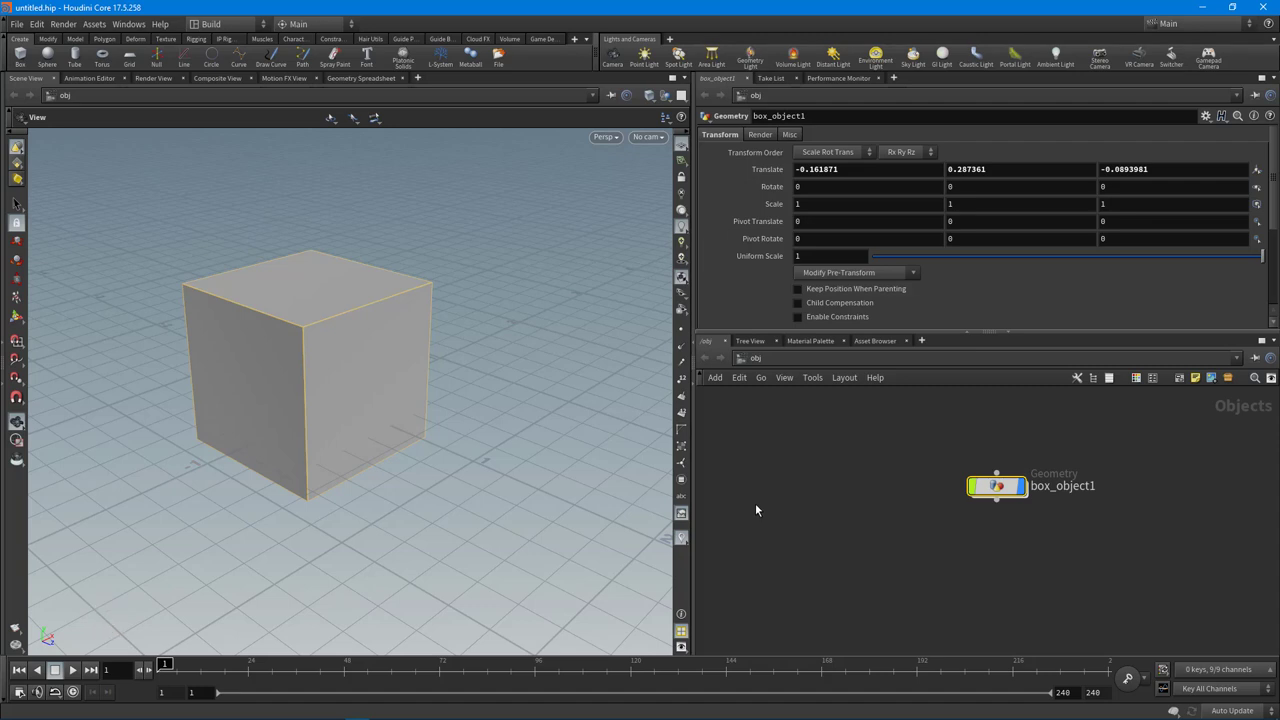
{"action": "middle_click_drag", "start_coordinate": [757, 511], "coordinate": [881, 515]}
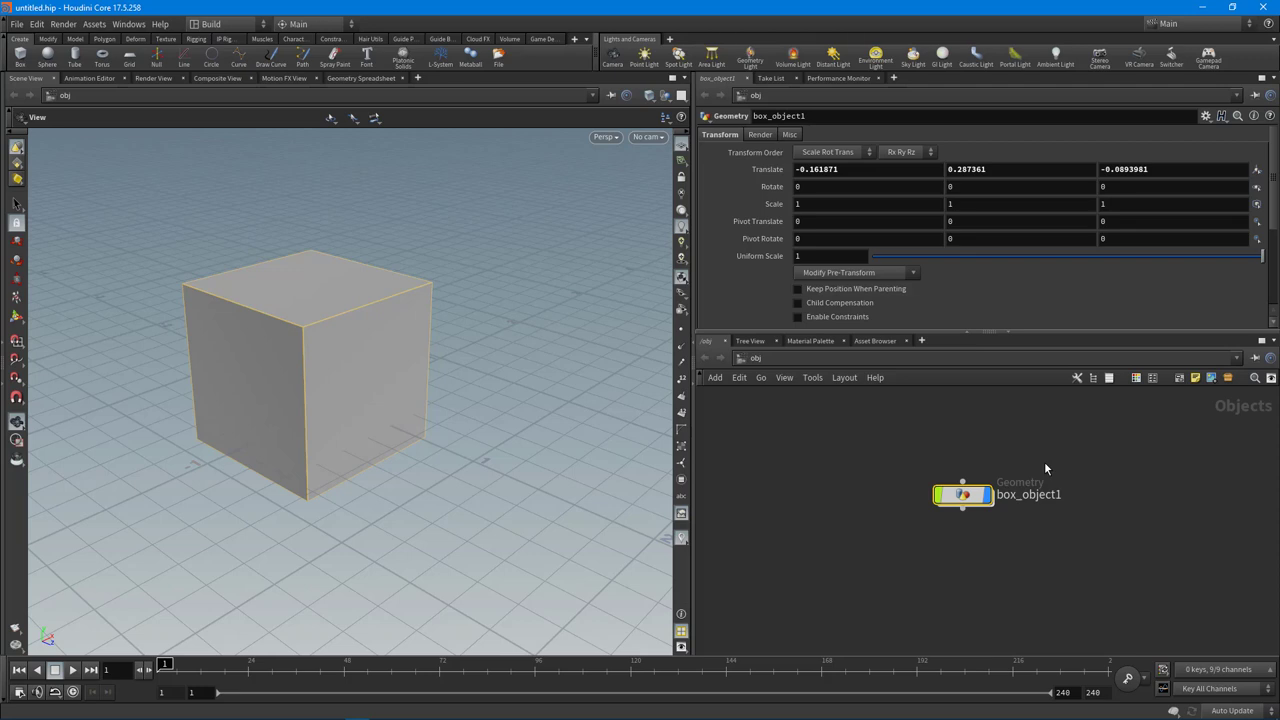
{"action": "scroll", "coordinate": [1011, 563], "scroll_direction": "down", "scroll_amount": 2}
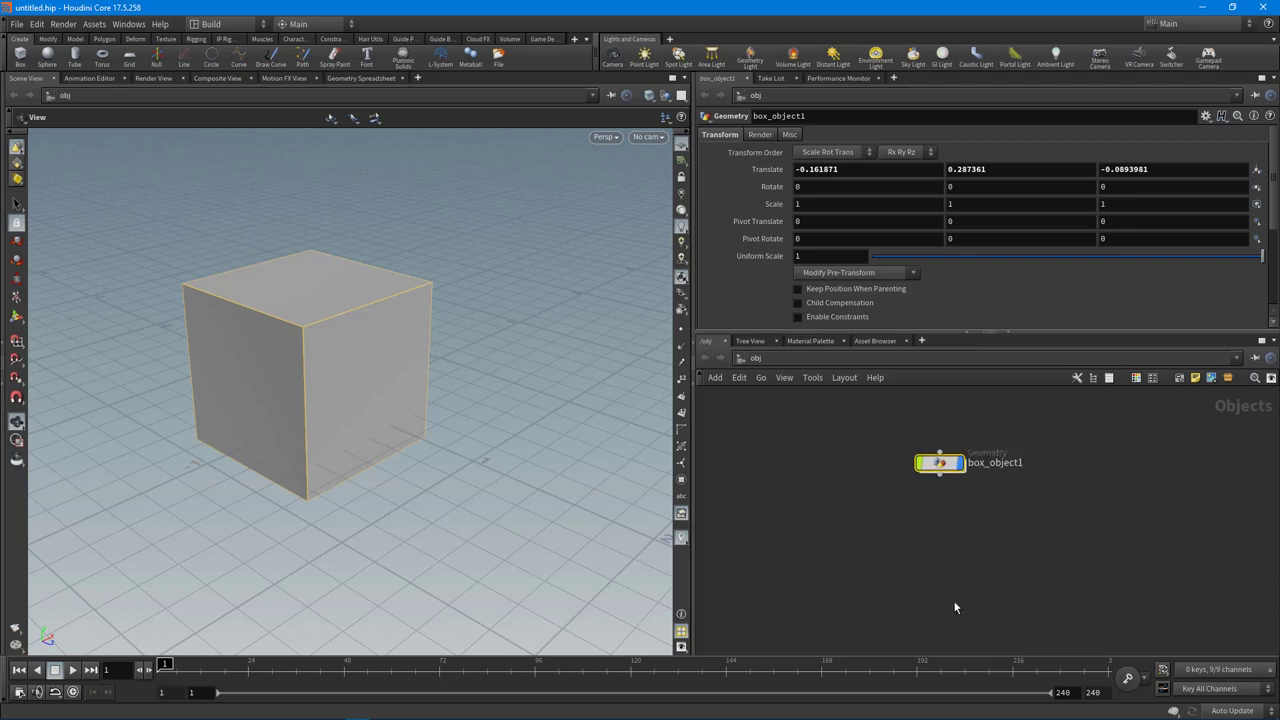
{"action": "left_click_drag", "start_coordinate": [1062, 332], "coordinate": [1060, 236]}
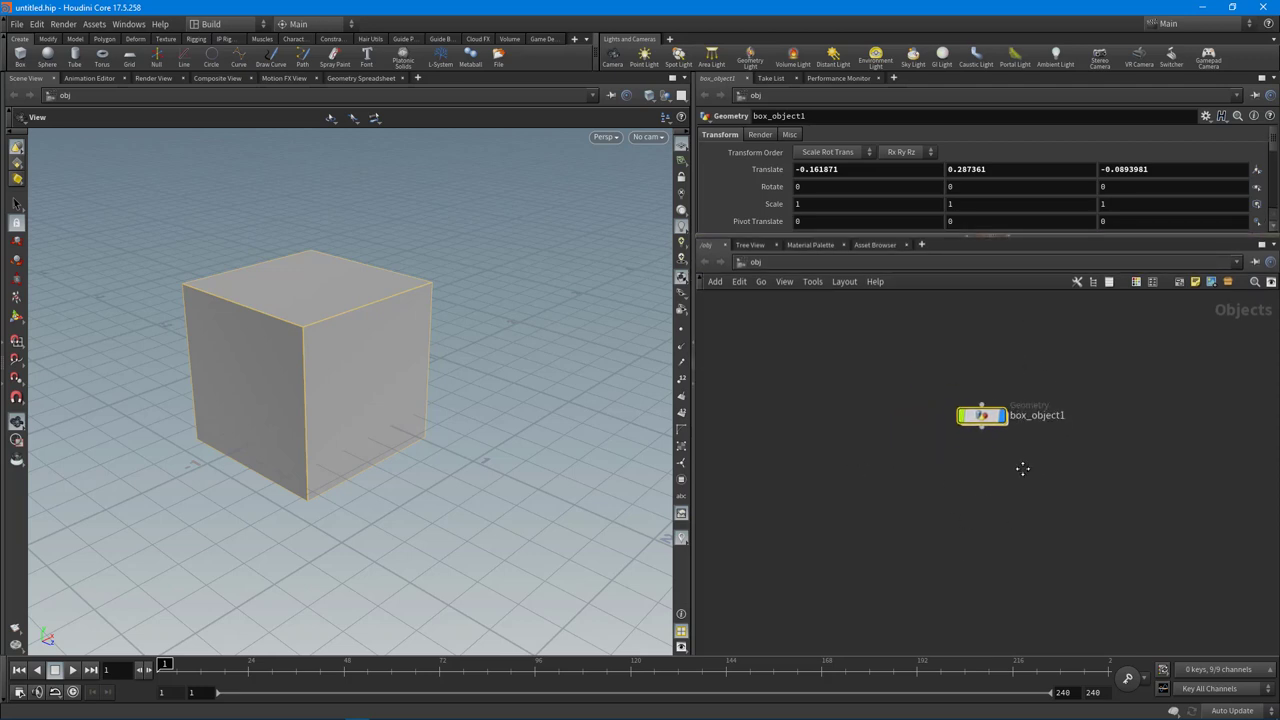
- Add an empty Geometry object to the object network and enter its geometry network
{"action": "left_click", "coordinate": [946, 502]}
{"action": "key", "text": "Tab"}
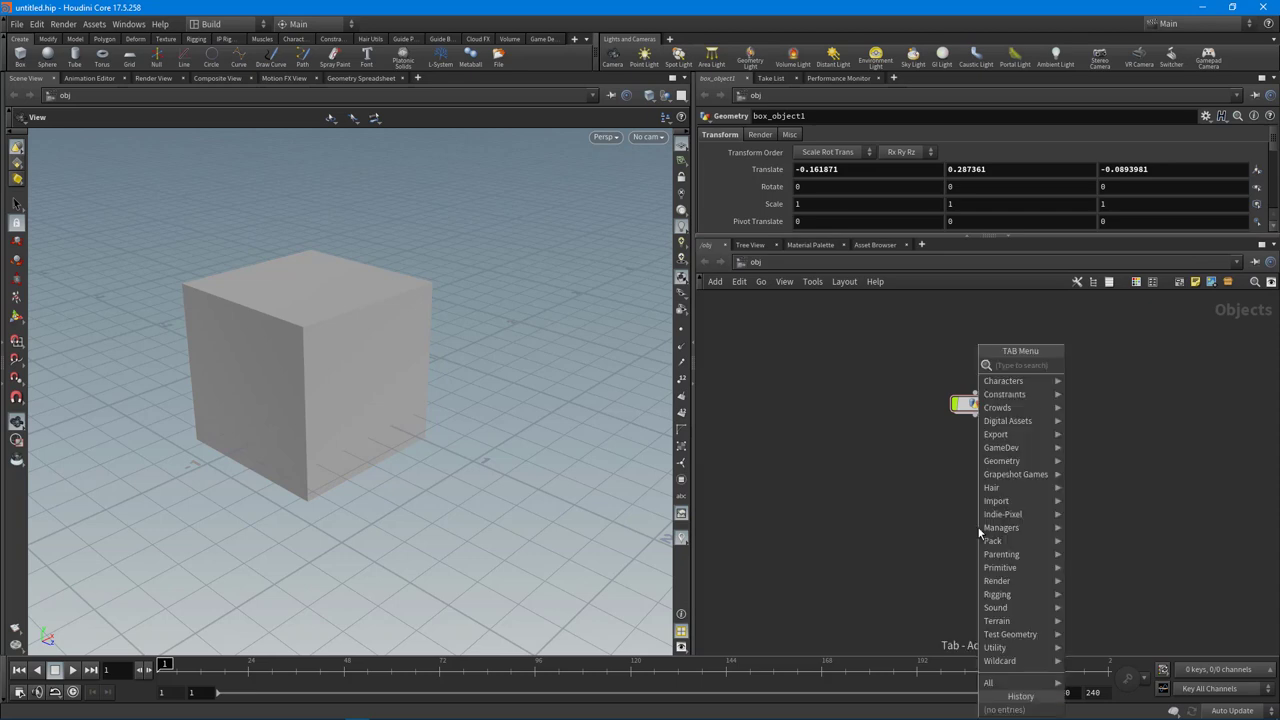
{"action": "type", "text": "geo"}
{"action": "key", "text": "Return"}
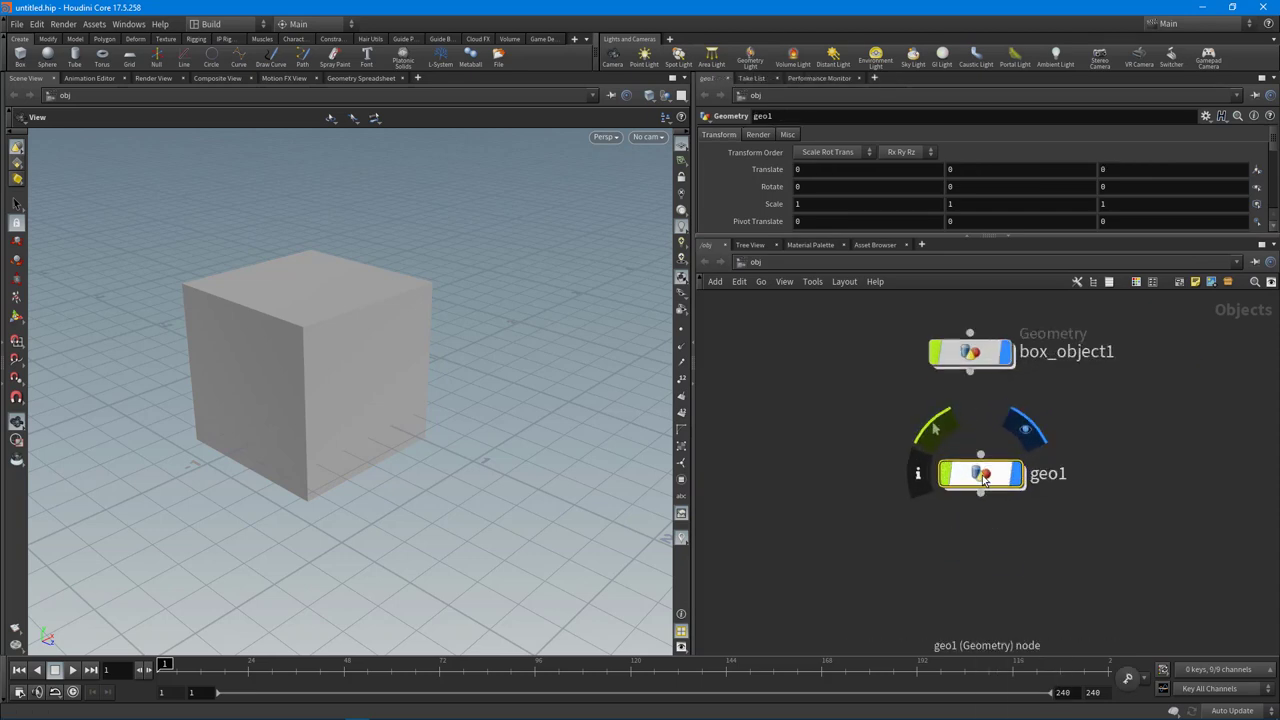
{"action": "double_click", "coordinate": [982, 475]}
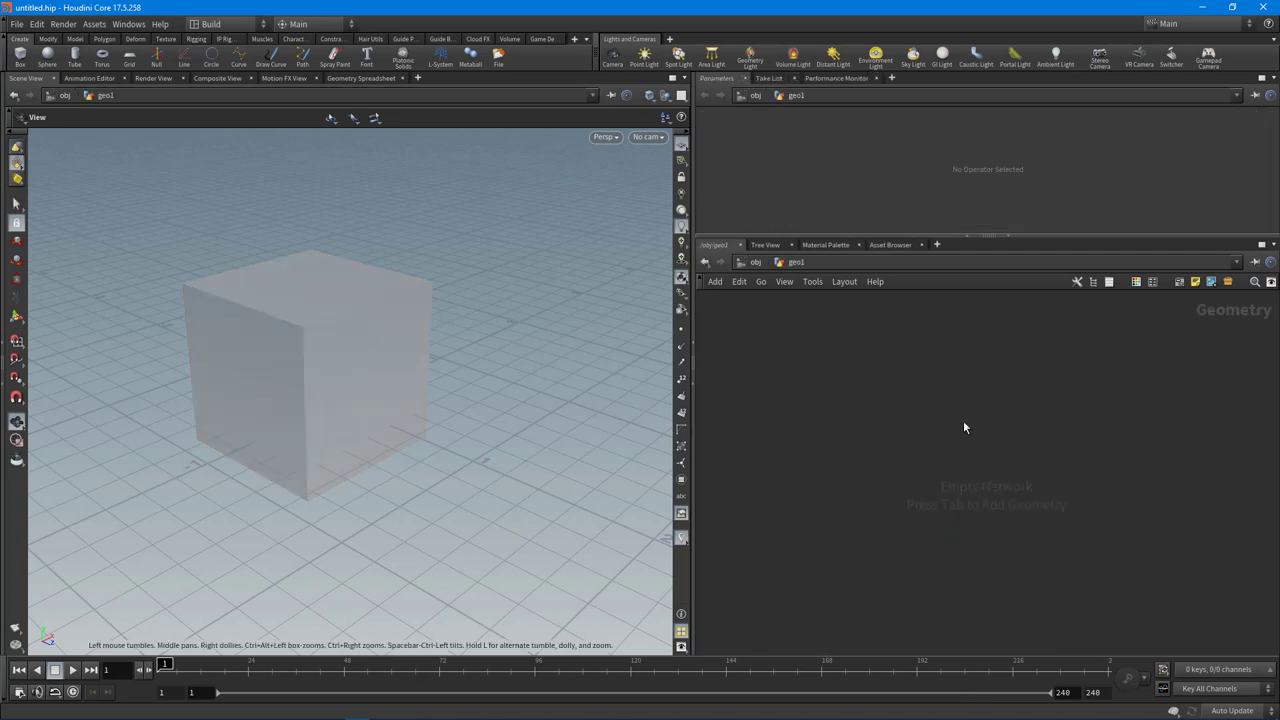
- Add a Box node inside the geo1 network and frame it
{"action": "key", "text": "Tab"}
{"action": "key", "text": "Escape"}
{"action": "left_click", "coordinate": [986, 430]}
{"action": "key", "text": "h"}
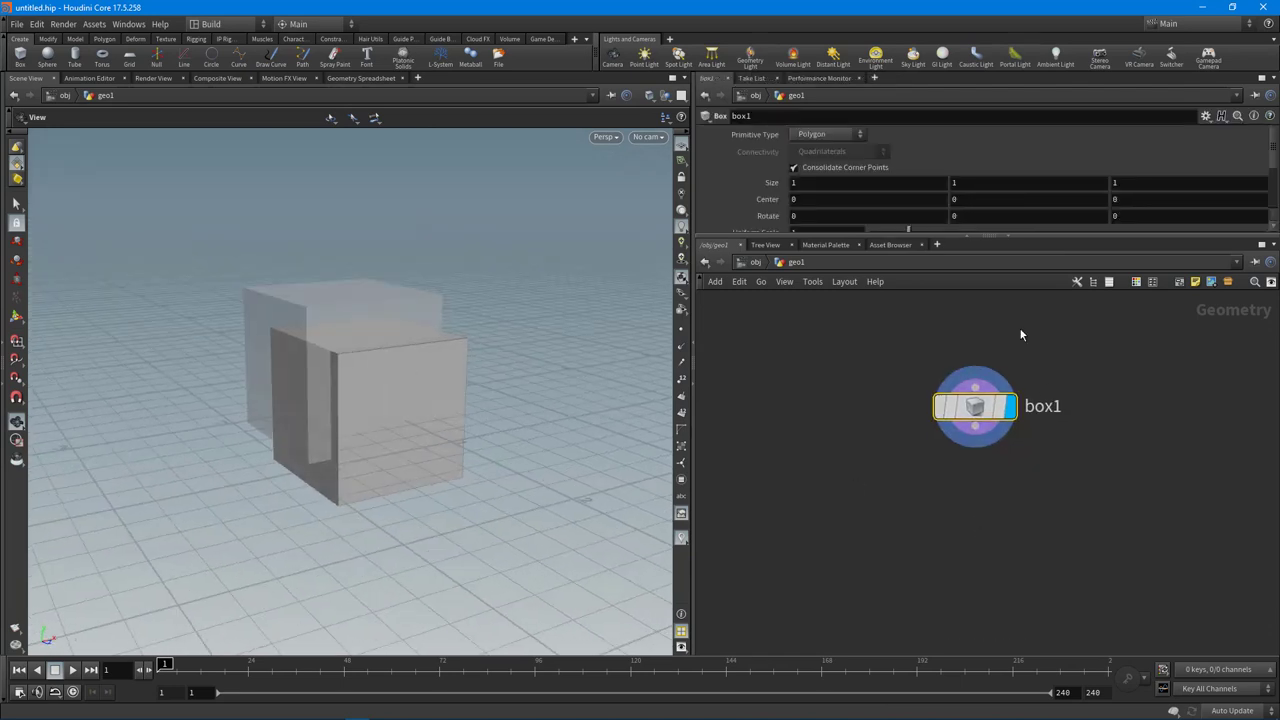
{"action": "key", "text": "h"}
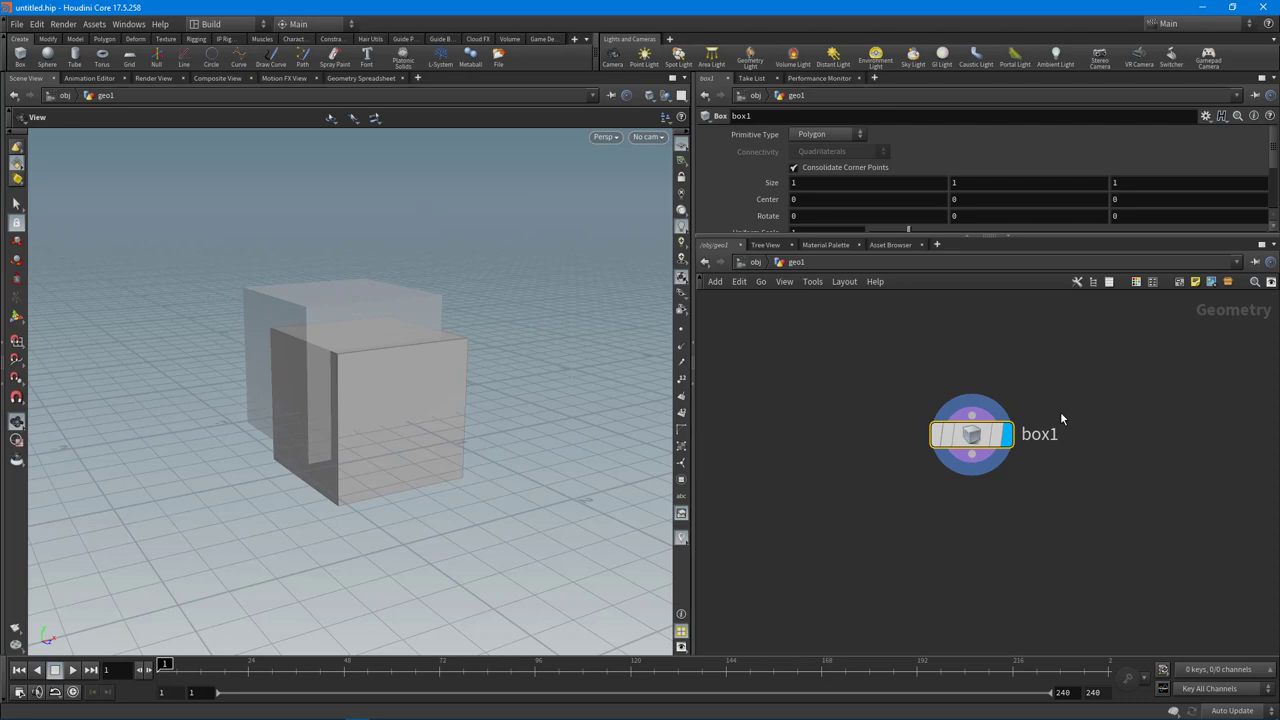
- Return to the object level, align the geo1 node beneath box_object1, and re-enter geo1
{"action": "key", "text": "u"}
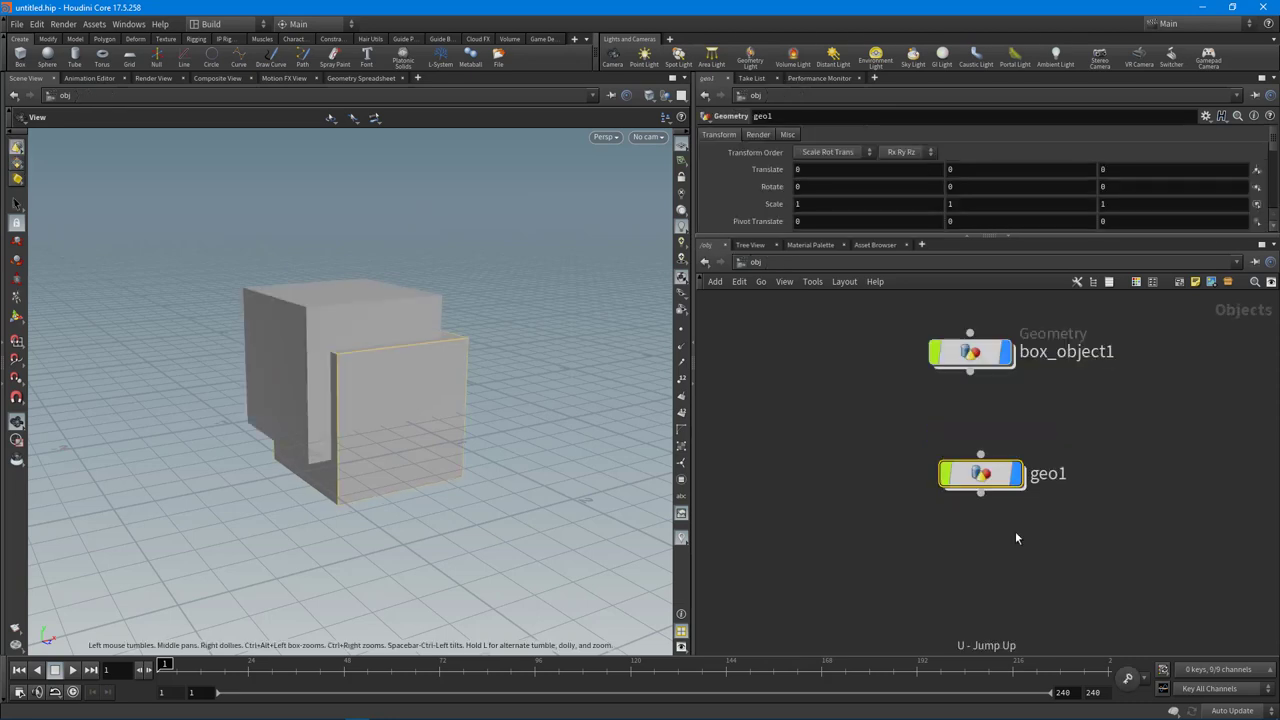
{"action": "left_click_drag", "start_coordinate": [966, 488], "coordinate": [957, 478]}
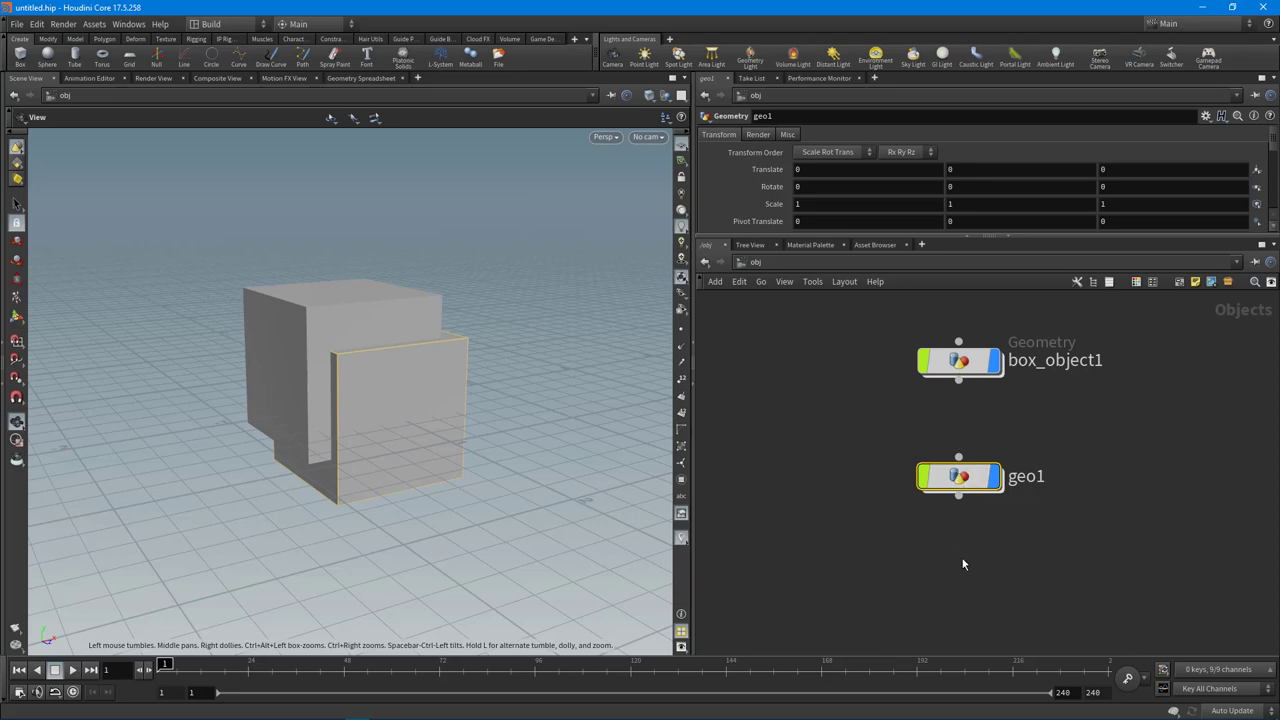
{"action": "middle_click_drag", "start_coordinate": [957, 478], "coordinate": [946, 467]}
{"action": "double_click", "coordinate": [946, 467]}
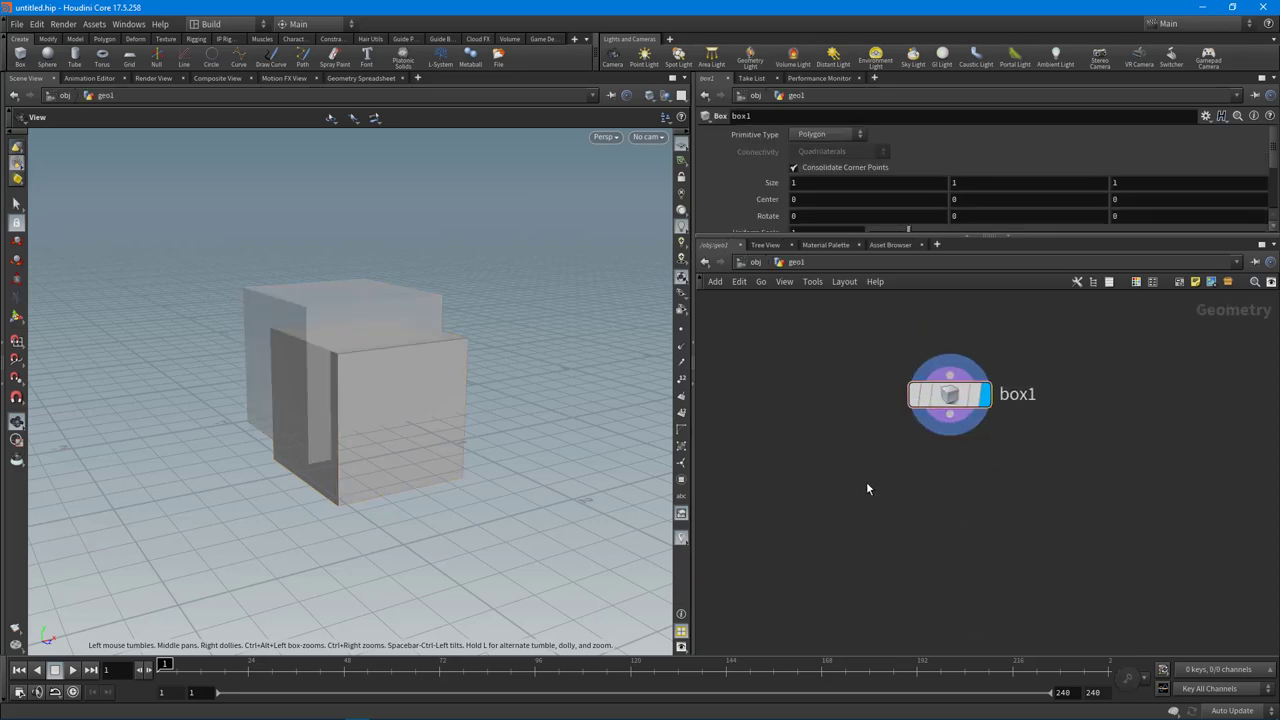
- Browse the categories of operators that can be added inside geo1
{"action": "key", "text": "Tab"}
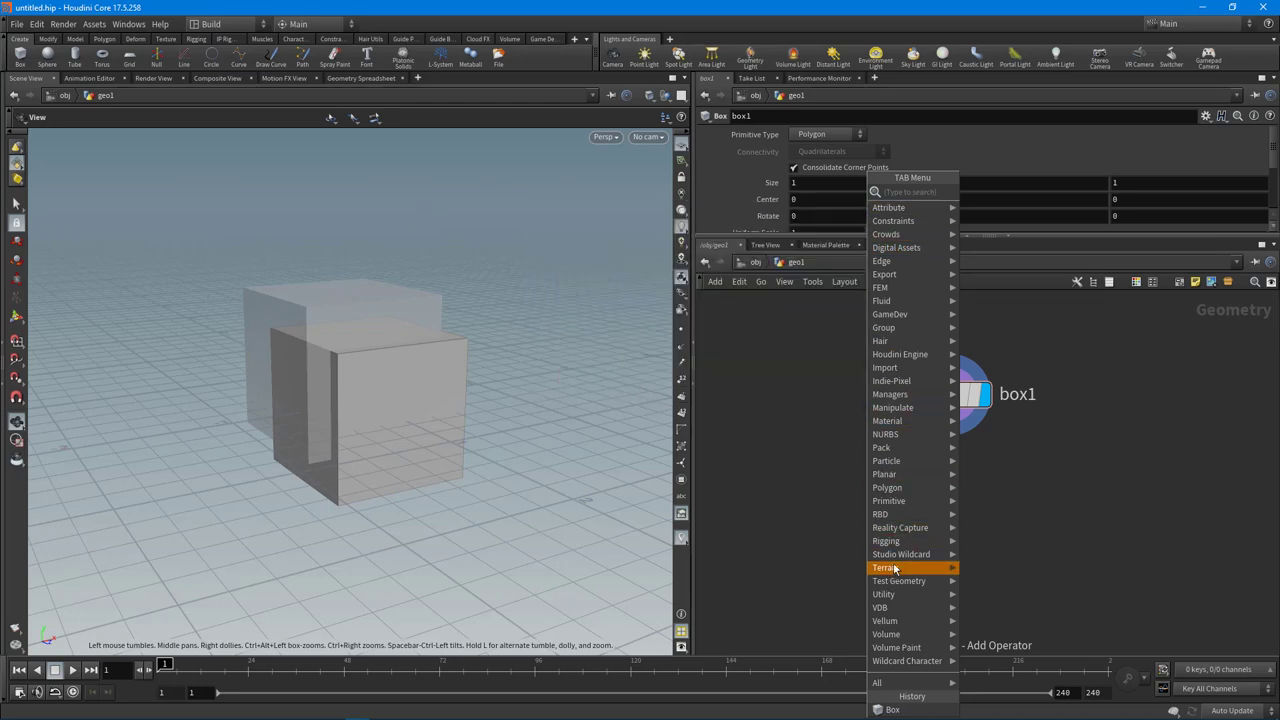
{"action": "mouse_move", "coordinate": [900, 528]}
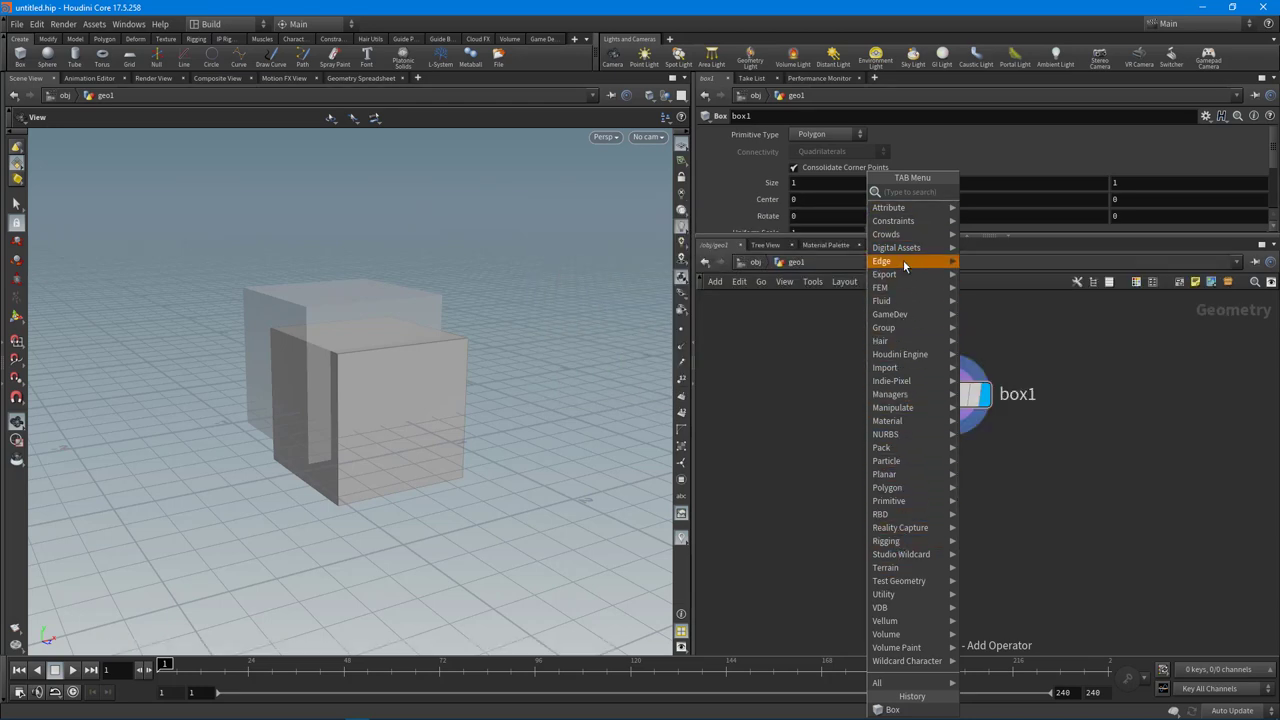
{"action": "mouse_move", "coordinate": [911, 685]}
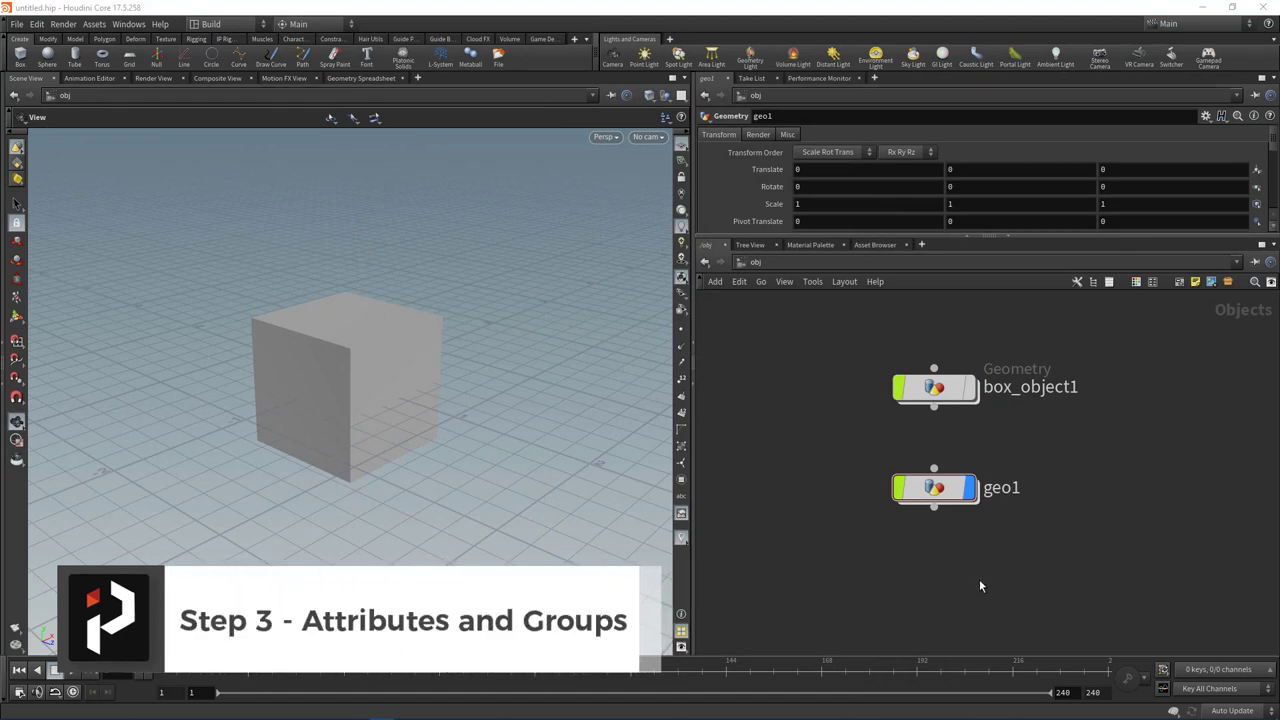
- Enter geo1 from the object level, select its box node and clear the selection
{"action": "double_click", "coordinate": [935, 488]}
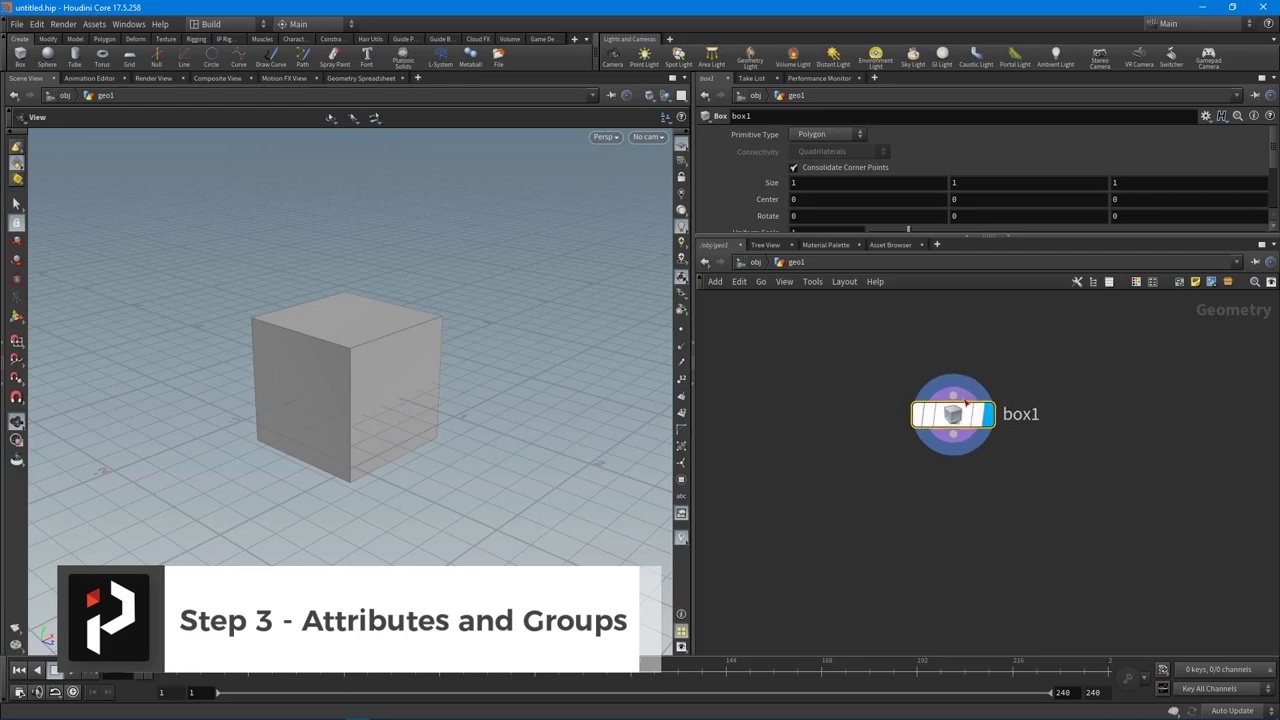
{"action": "left_click_drag", "start_coordinate": [862, 359], "coordinate": [1072, 490]}
{"action": "left_click", "coordinate": [1070, 515]}
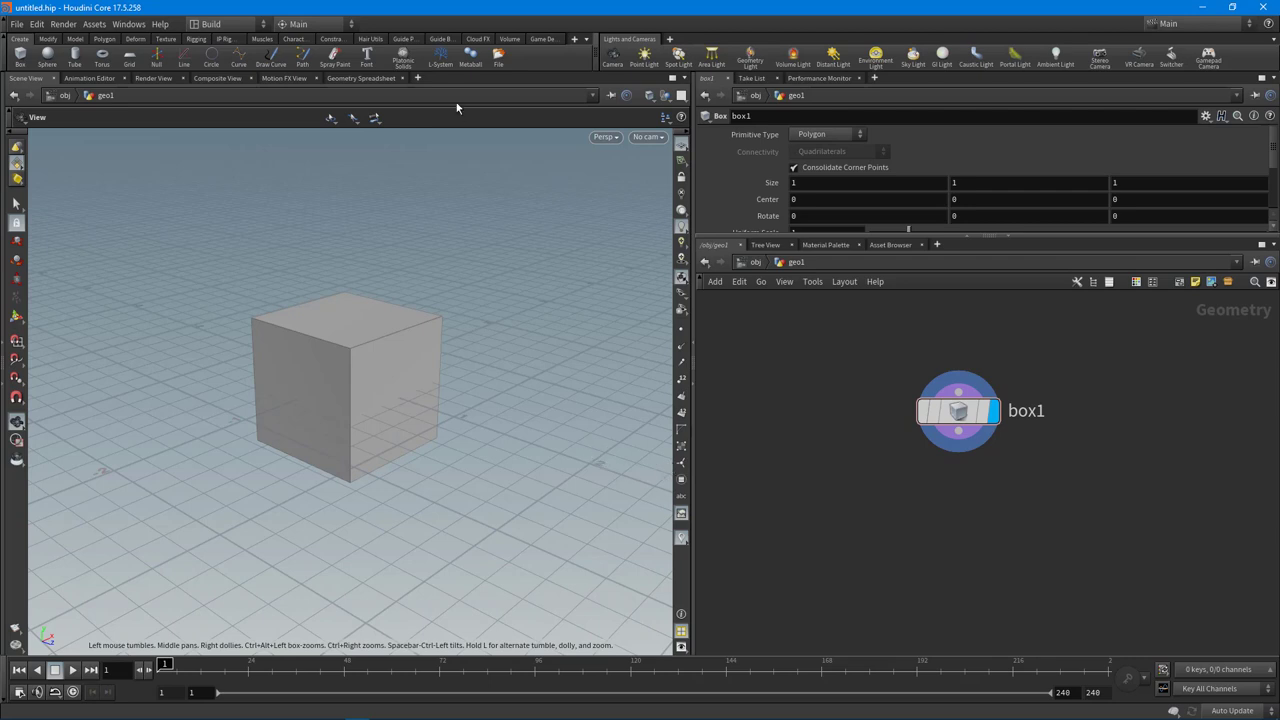
- Examine the box's point, vertex, primitive and detail attributes in the Geometry Spreadsheet
{"action": "left_click", "coordinate": [363, 78]}
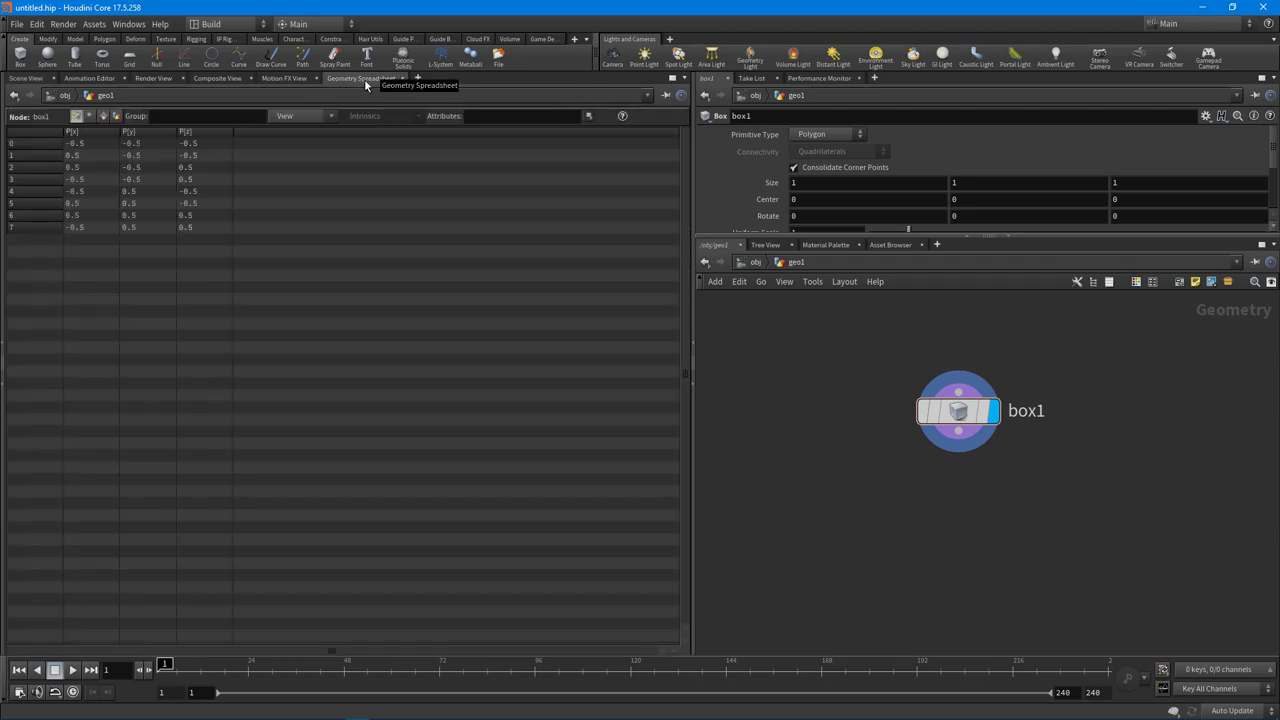
{"action": "left_click", "coordinate": [89, 117]}
{"action": "left_click", "coordinate": [103, 117]}
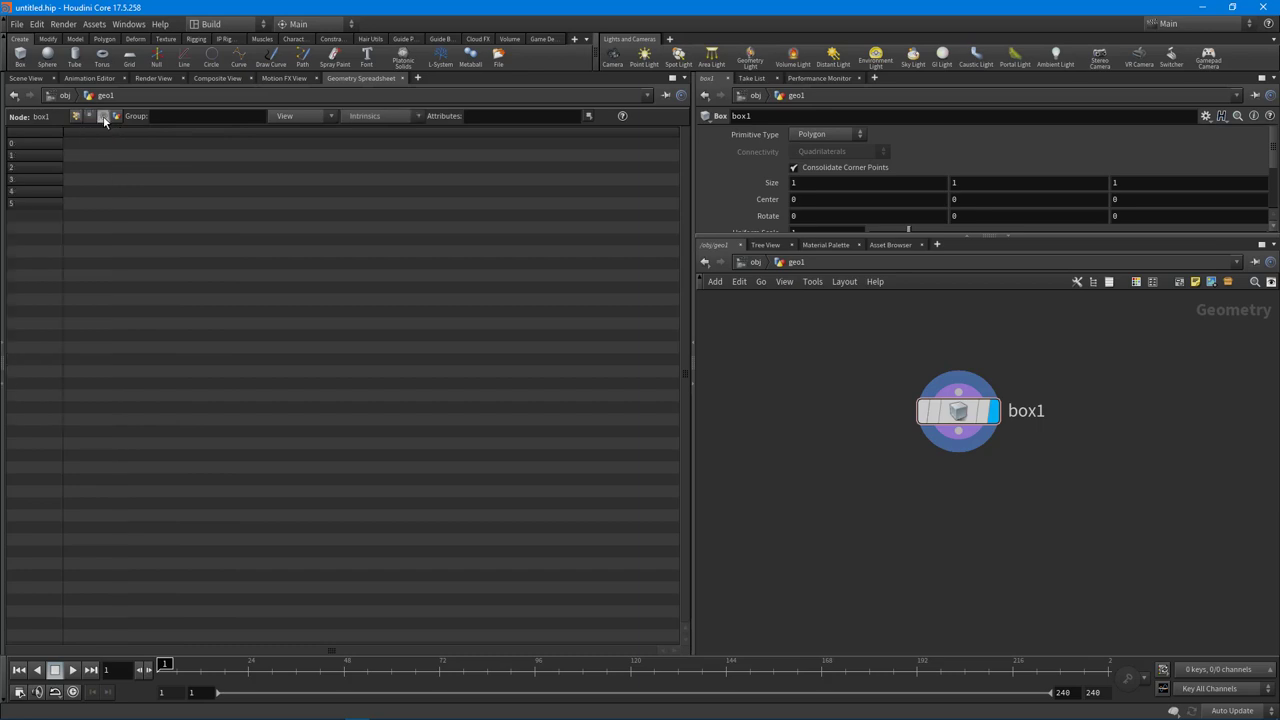
{"action": "left_click", "coordinate": [116, 117]}
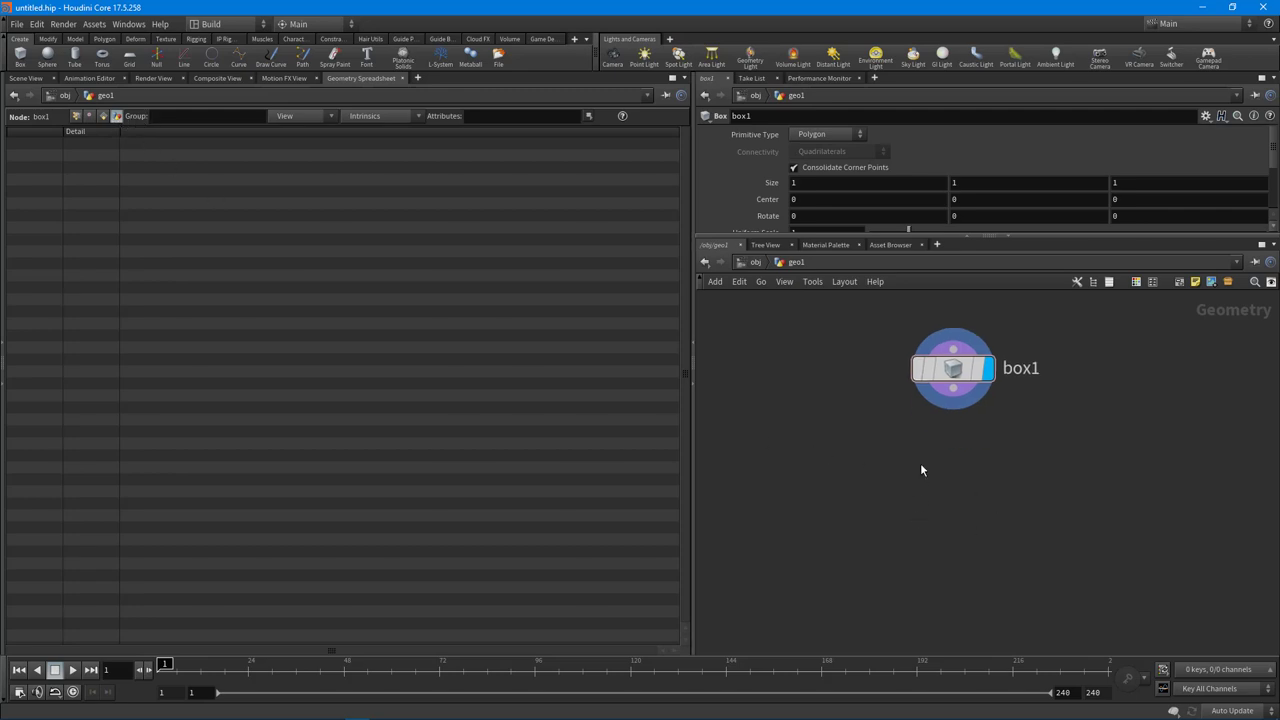
- Add an Attribute Create node below box1, wire box1 into it, and display its output
{"action": "key", "text": "Tab"}
{"action": "type", "text": "attr"}
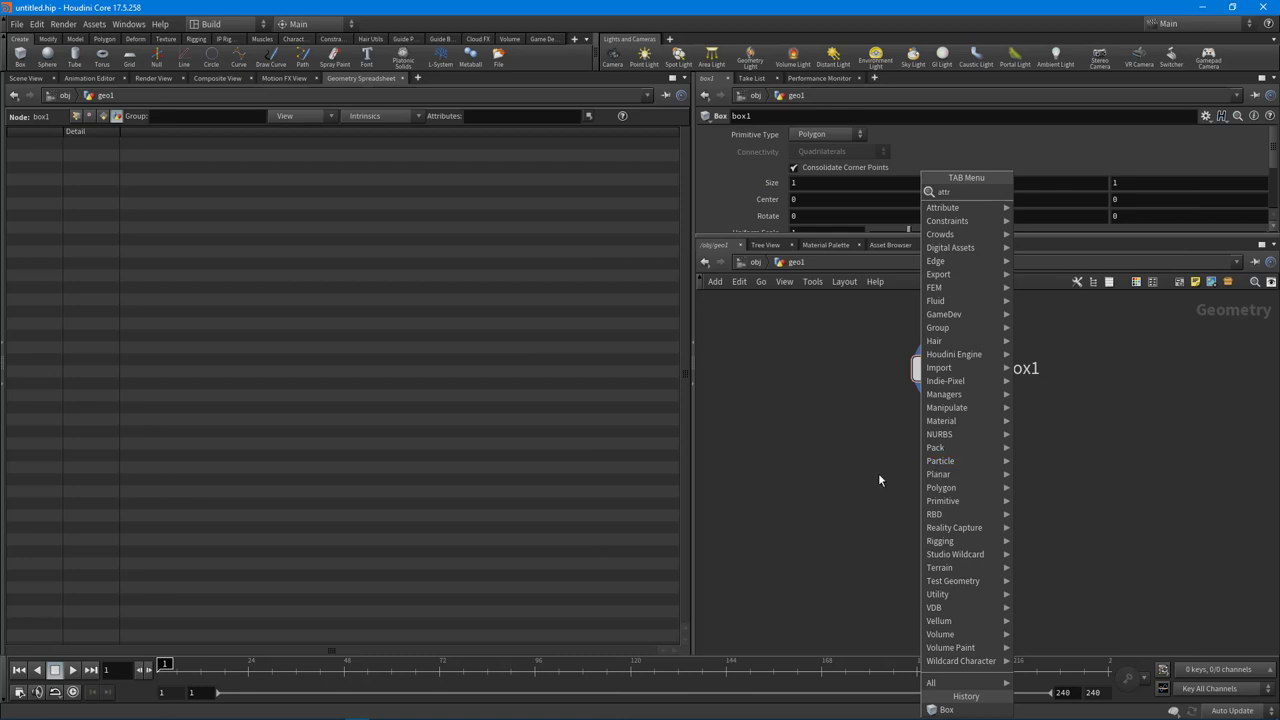
{"action": "mouse_move", "coordinate": [998, 207]}
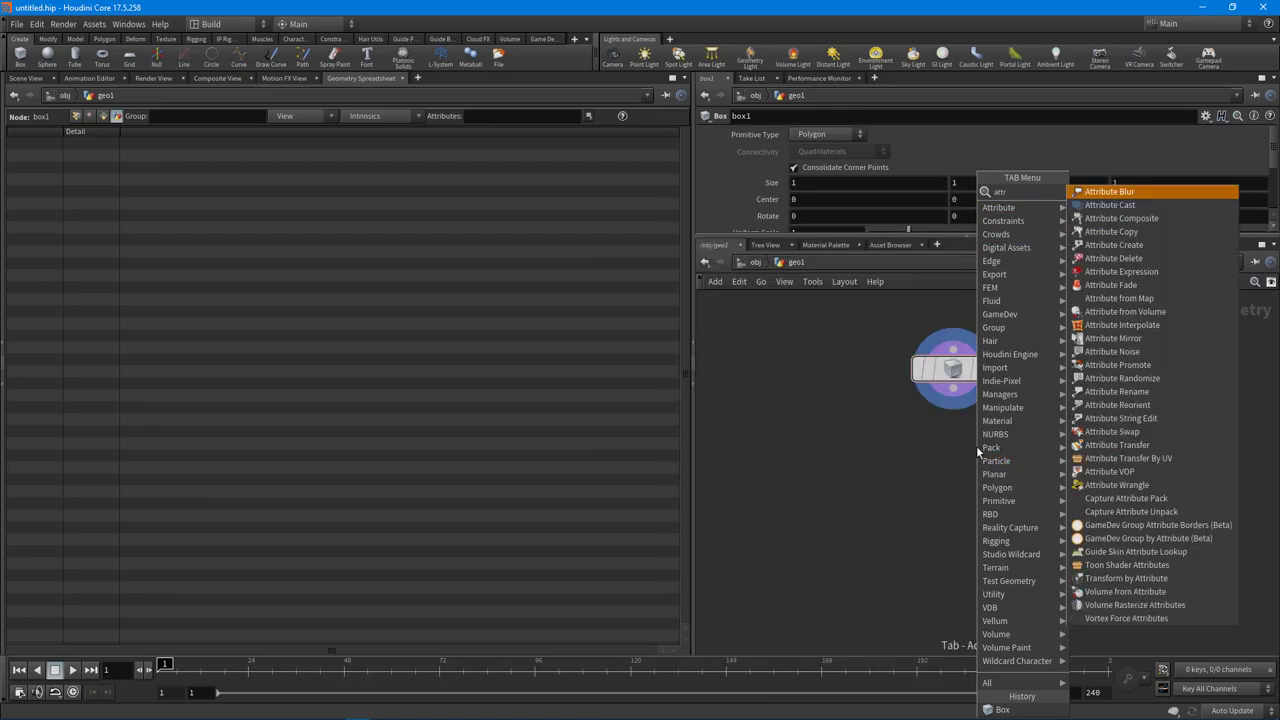
{"action": "left_click", "coordinate": [1113, 244]}
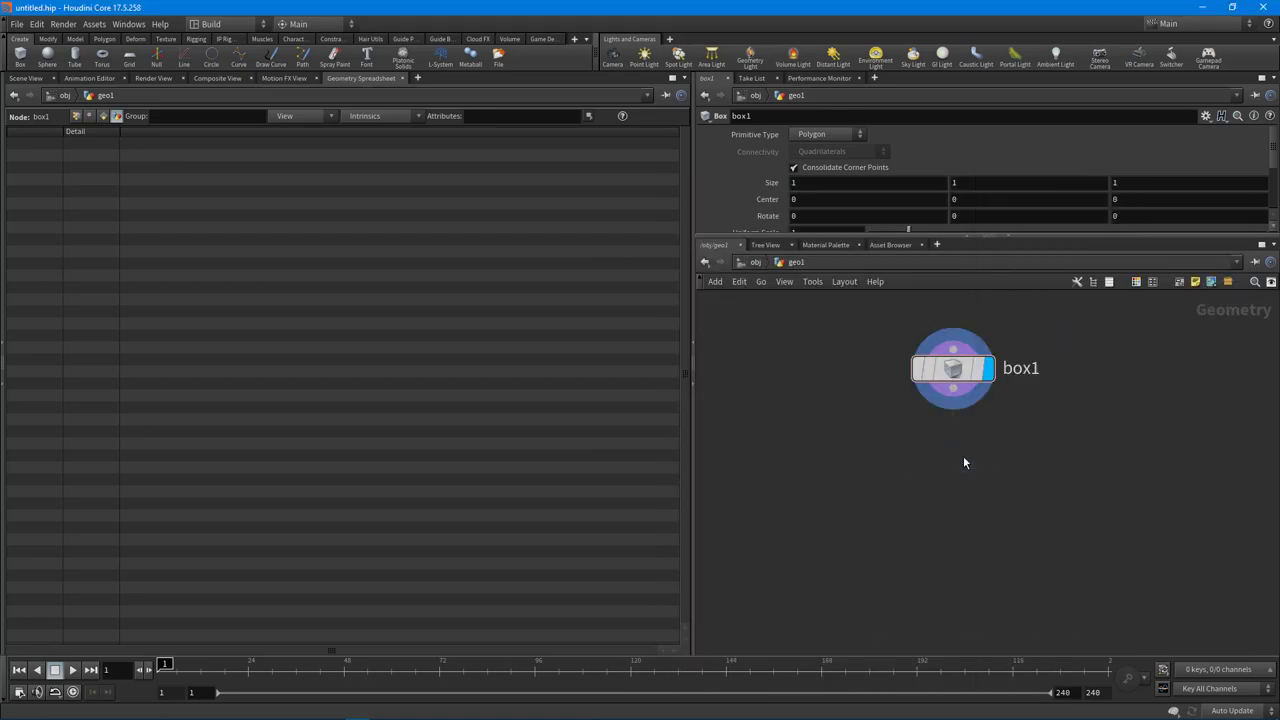
{"action": "left_click", "coordinate": [963, 456]}
{"action": "middle_click_drag", "start_coordinate": [1055, 413], "coordinate": [1035, 415]}
{"action": "left_click", "coordinate": [933, 391]}
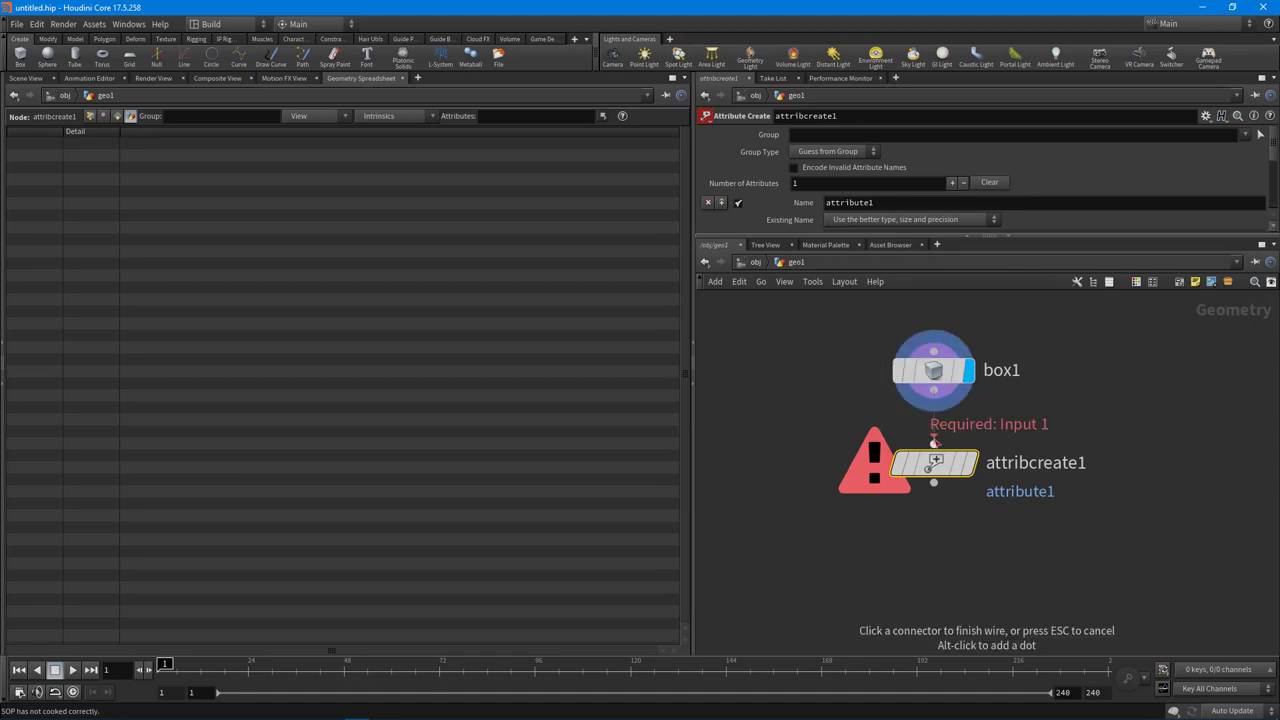
{"action": "left_click", "coordinate": [976, 465]}
{"action": "left_click", "coordinate": [972, 468]}
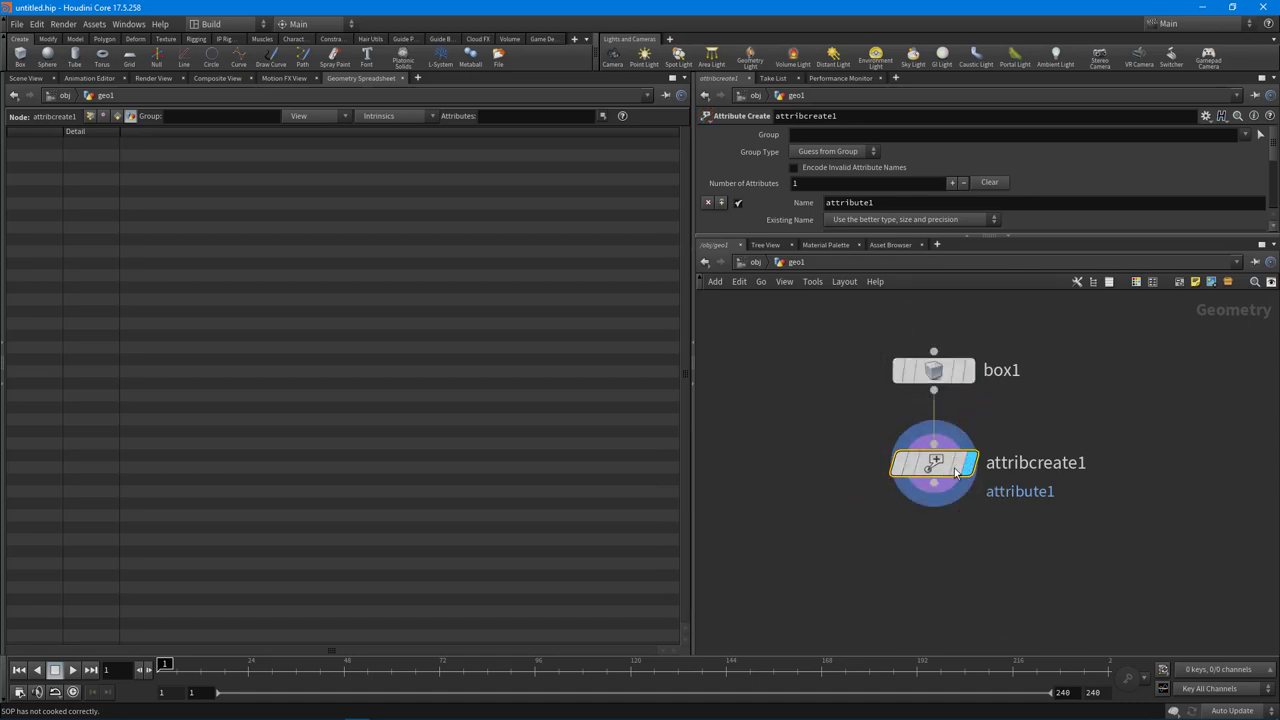
- Name the attribute made by attribcreate1 my_attr
{"action": "left_click_drag", "start_coordinate": [1088, 237], "coordinate": [1046, 360]}
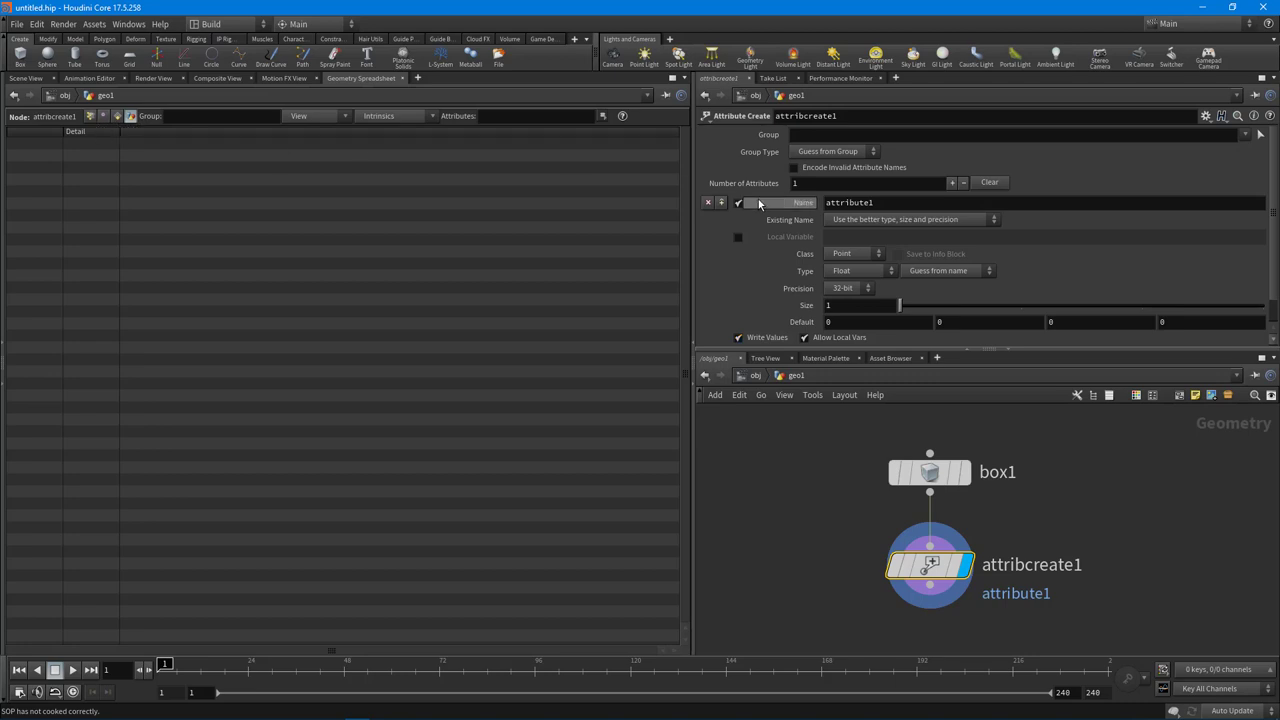
{"action": "left_click", "coordinate": [892, 203]}
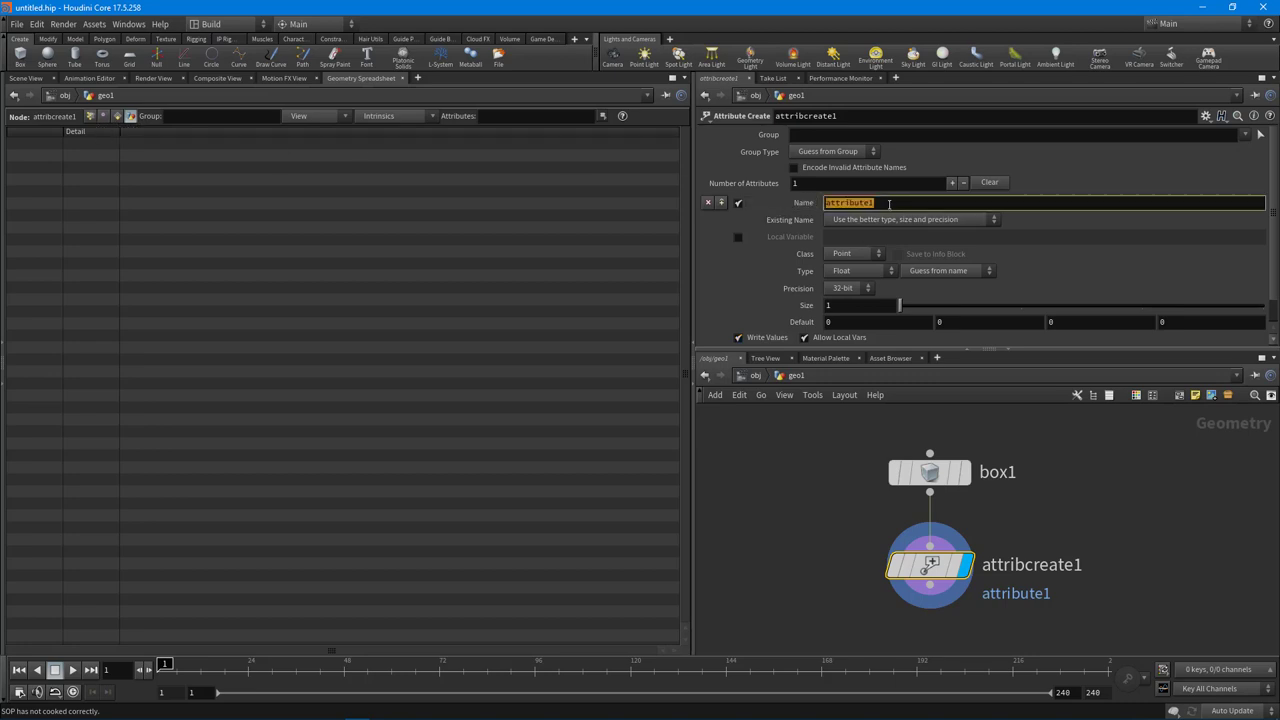
{"action": "type", "text": "my_attr"}
{"action": "key", "text": "Return"}
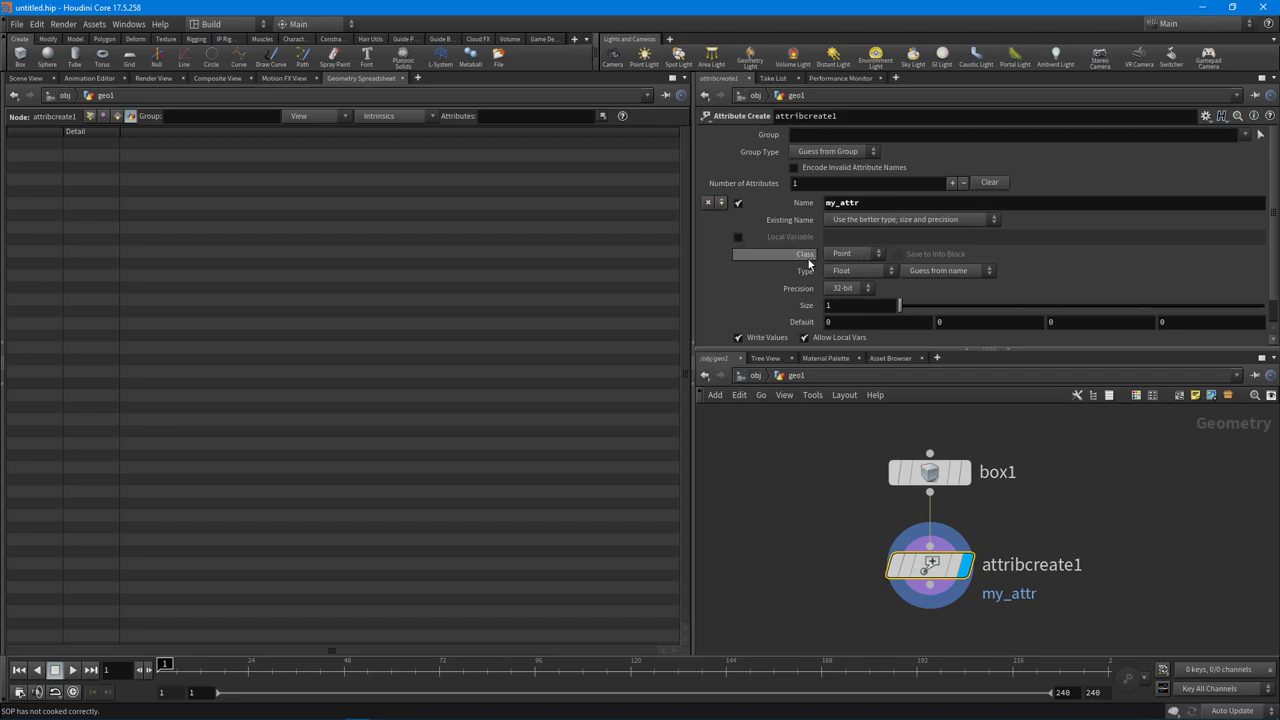
- Show the point attributes in the Geometry Spreadsheet and set the first value component of my_attr to 1.3
{"action": "left_click", "coordinate": [91, 118]}
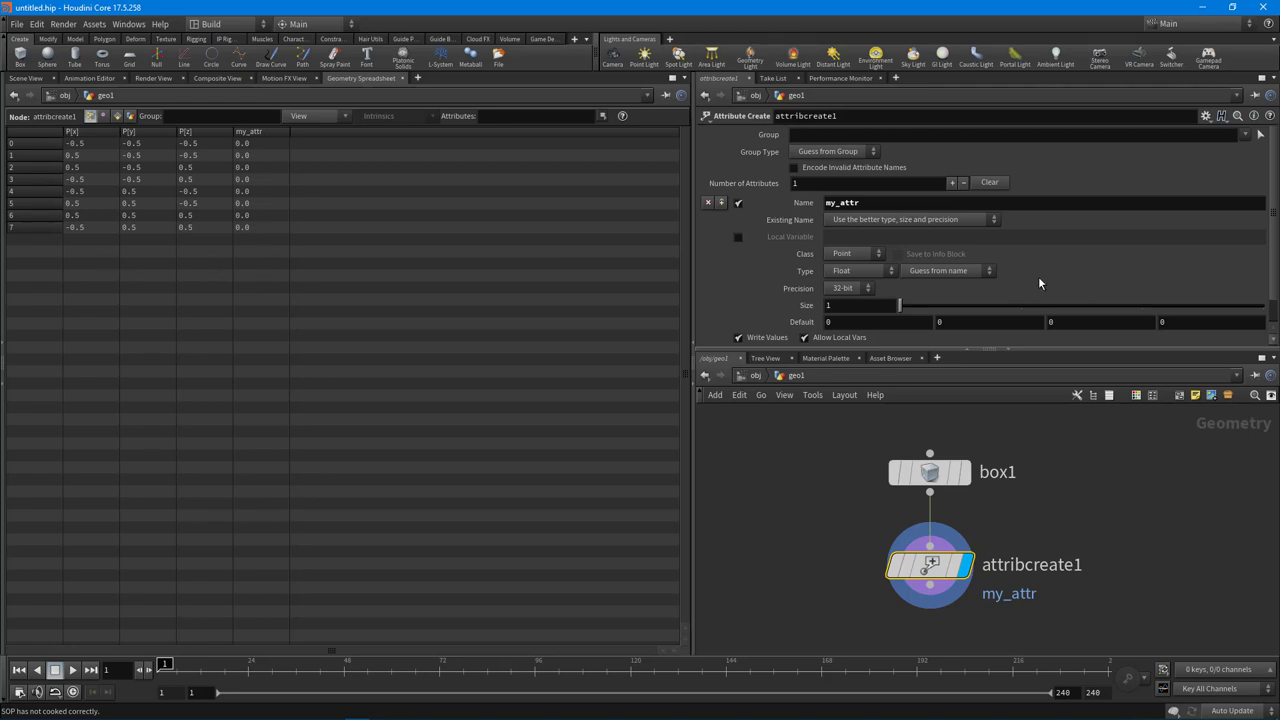
{"action": "scroll", "coordinate": [1042, 285], "scroll_direction": "down", "scroll_amount": 1}
{"action": "middle_click_drag", "start_coordinate": [856, 332], "coordinate": [950, 334]}
{"action": "left_click_drag", "start_coordinate": [1041, 351], "coordinate": [1041, 240]}
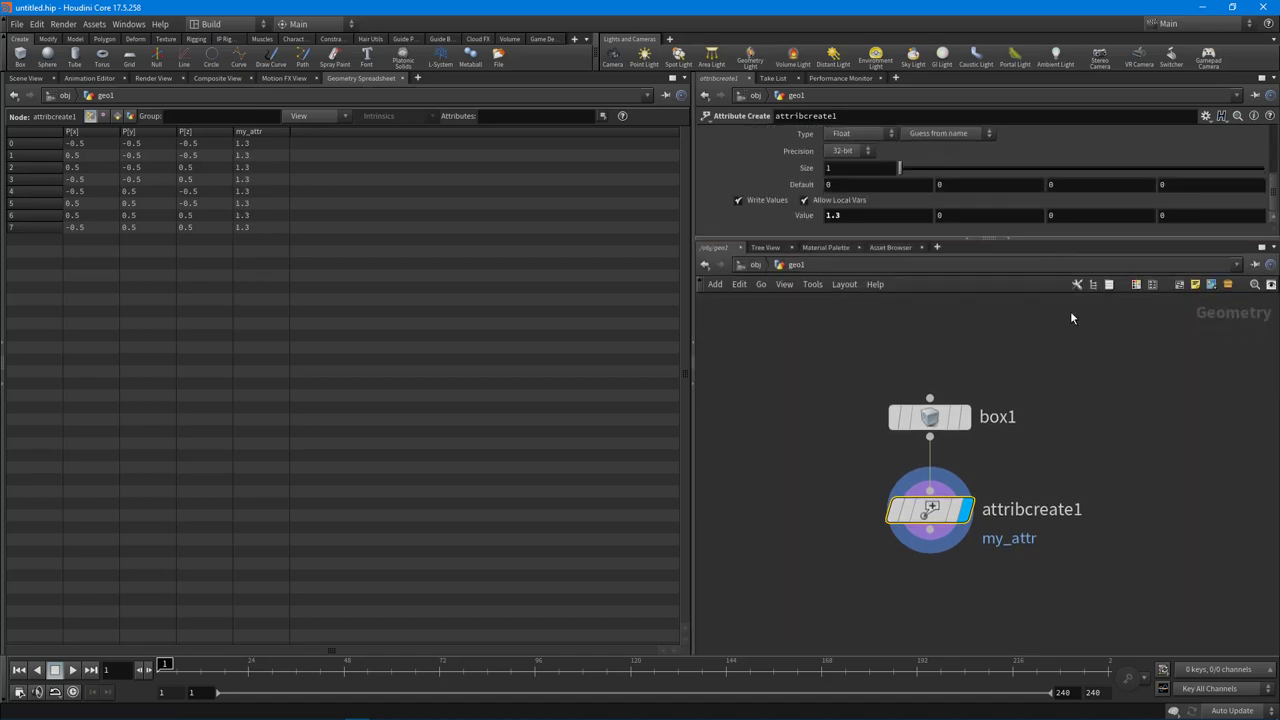
- Add an Attribute Randomize node below attribcreate1, wire it to that node, and display its output
{"action": "key", "text": "Tab"}
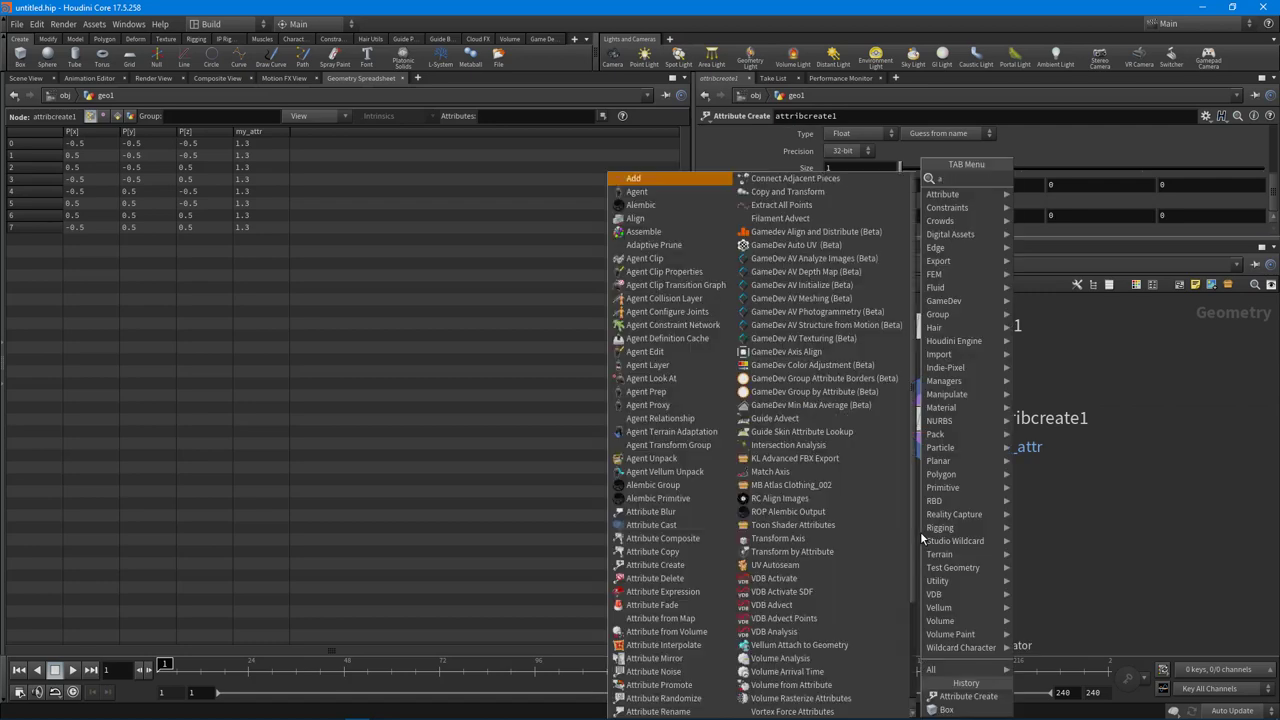
{"action": "type", "text": "attran"}
{"action": "key", "text": "BackSpace"}
{"action": "key", "text": "BackSpace"}
{"action": "type", "text": "i"}
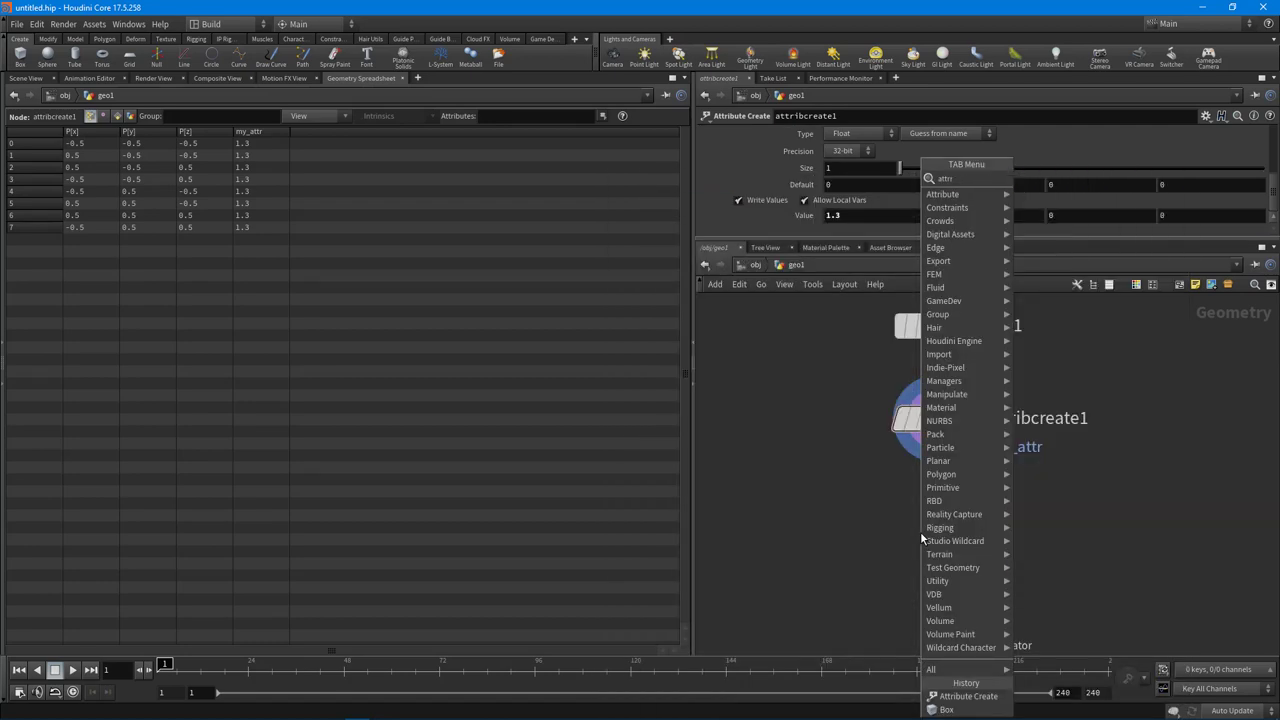
{"action": "type", "text": "but"}
{"action": "key", "text": "Return"}
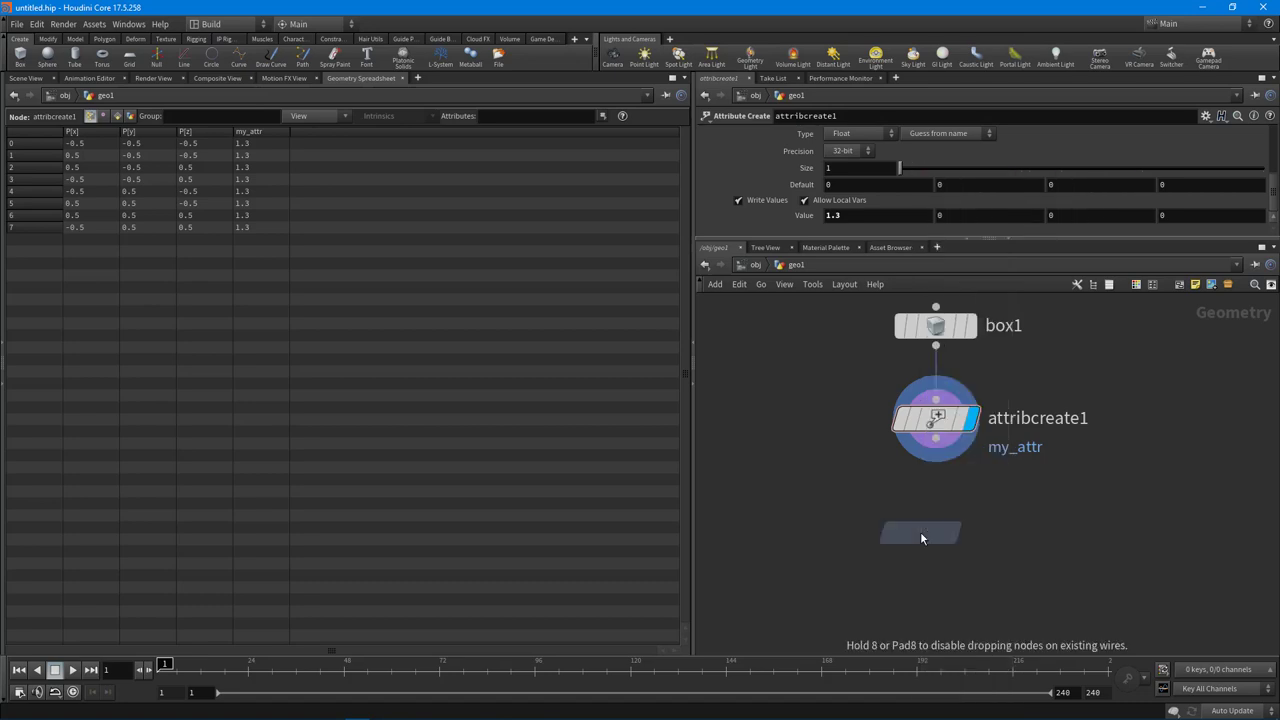
{"action": "left_click", "coordinate": [936, 522]}
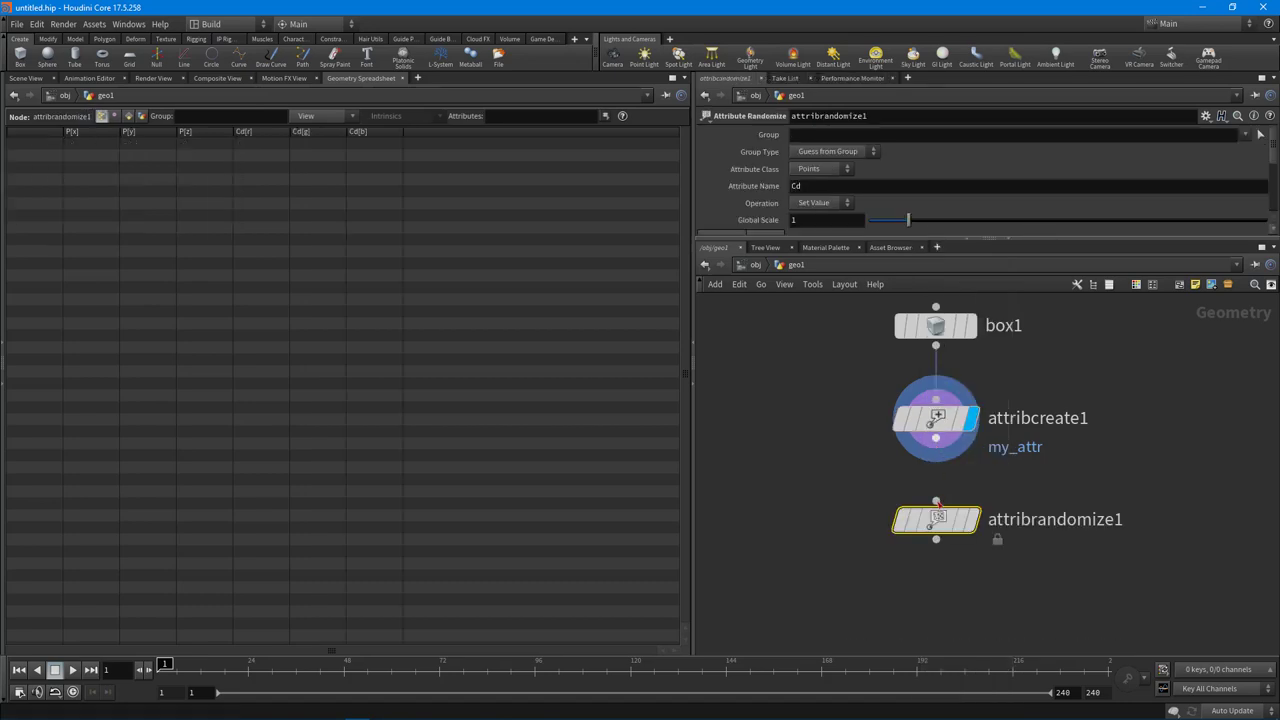
{"action": "left_click", "coordinate": [972, 520]}
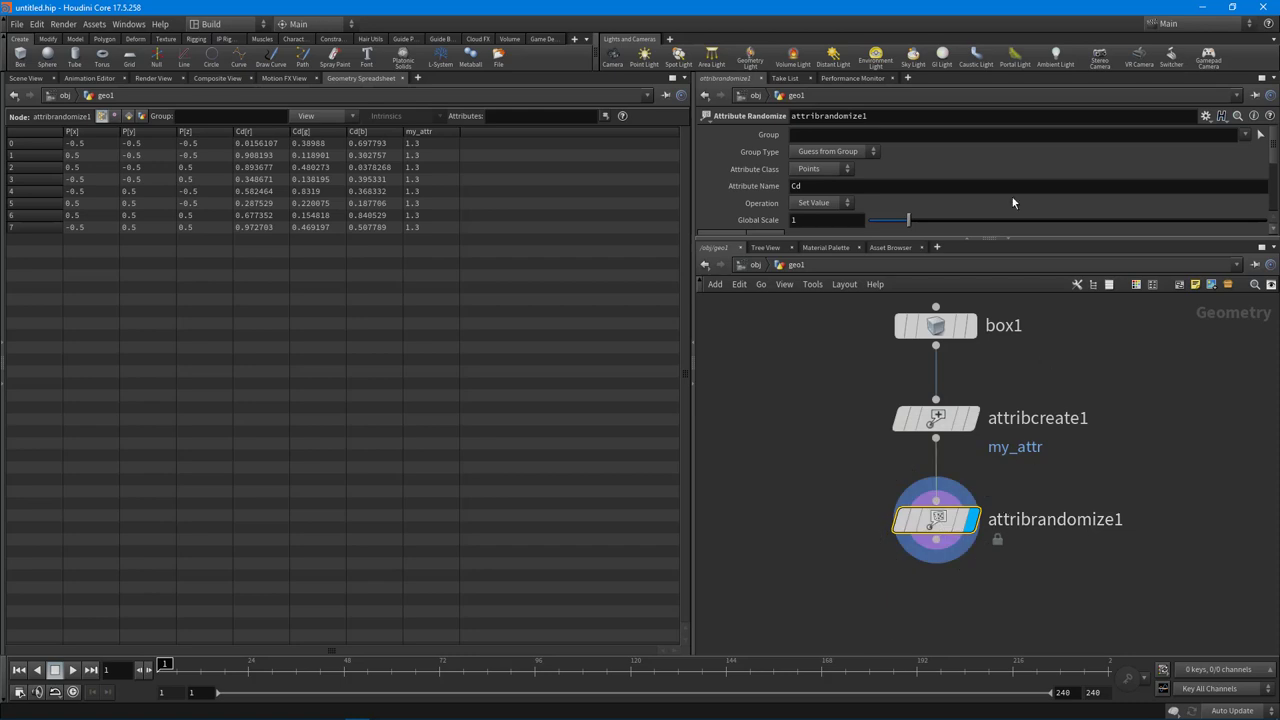
- Set attribrandomize1's attribute class to Primitives and show the primitive attributes in the spreadsheet
{"action": "left_click_drag", "start_coordinate": [1046, 239], "coordinate": [1043, 301]}
{"action": "left_click", "coordinate": [816, 173]}
{"action": "left_click", "coordinate": [814, 197]}
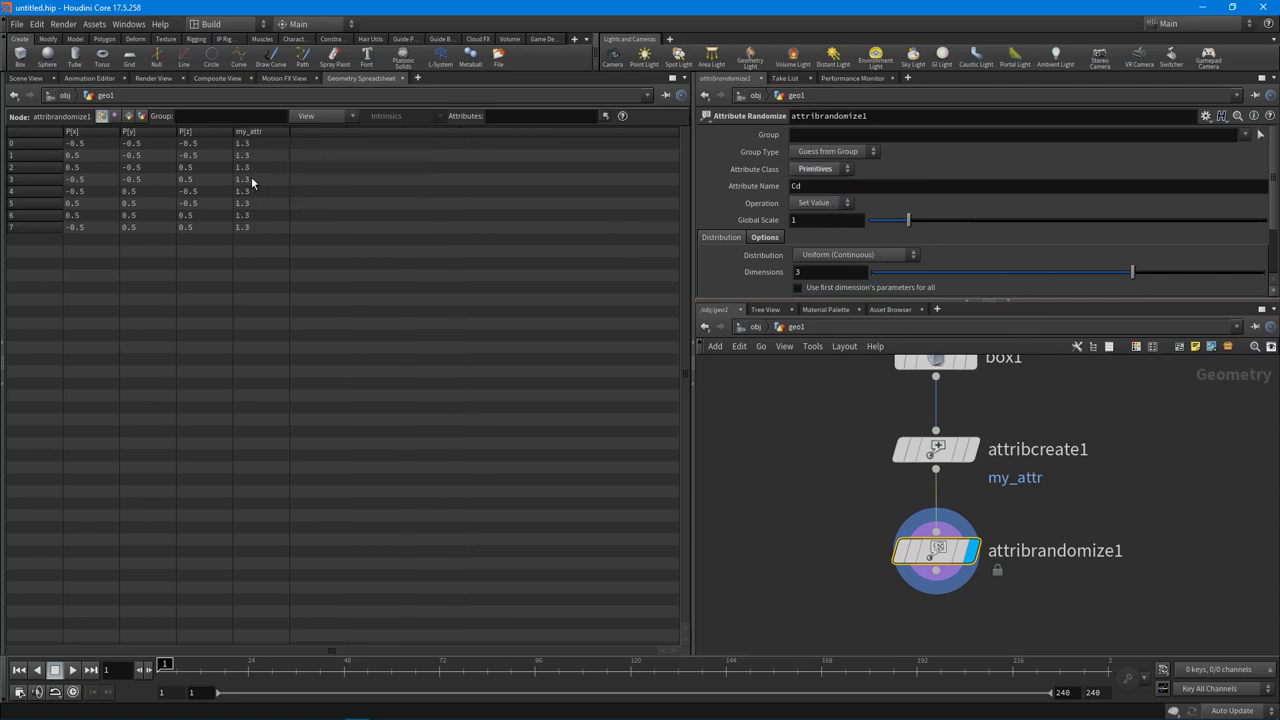
{"action": "left_click", "coordinate": [128, 117]}
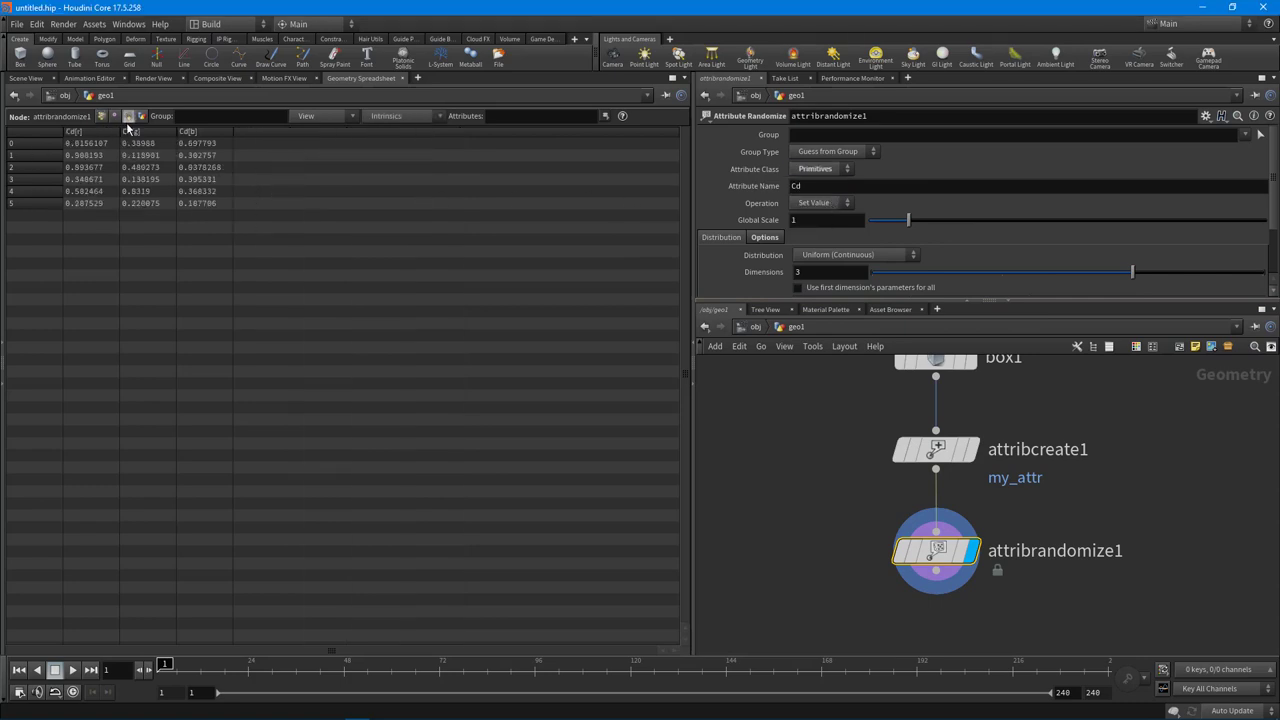
- Name the randomized attribute random_attr and reduce its dimensions to 1
{"action": "left_click", "coordinate": [837, 186]}
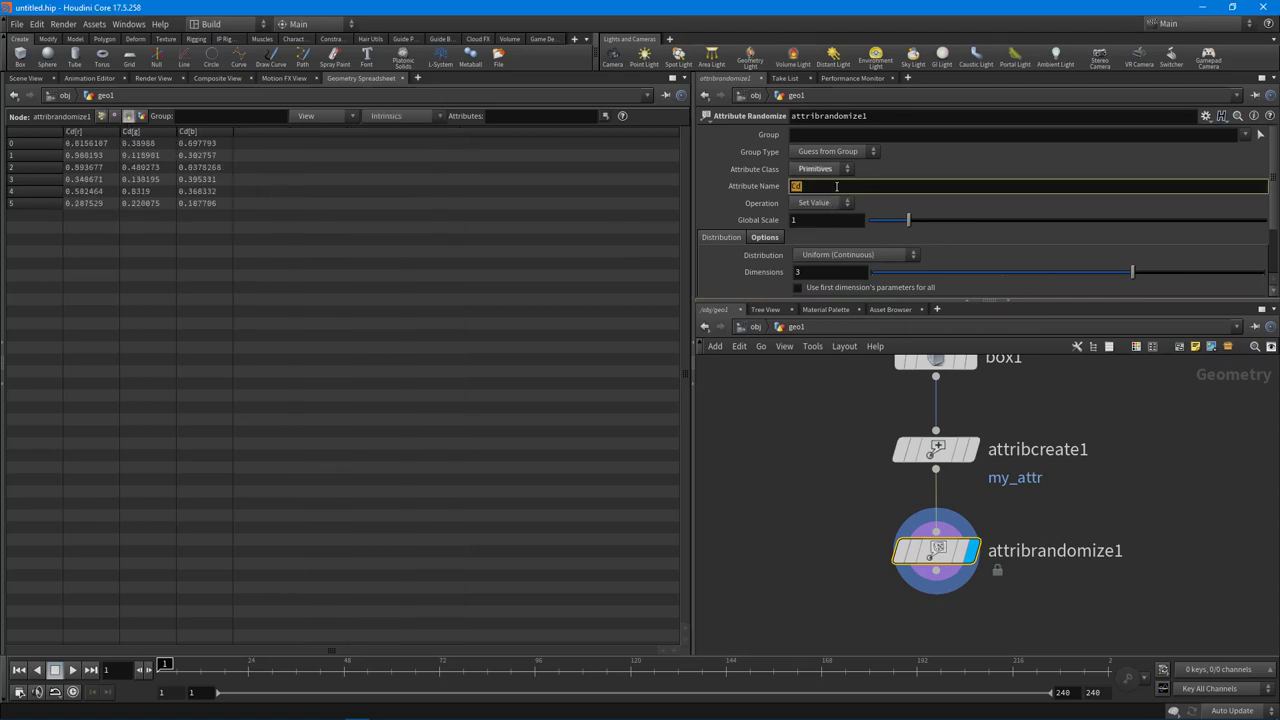
{"action": "type", "text": "random_attr"}
{"action": "key", "text": "Return"}
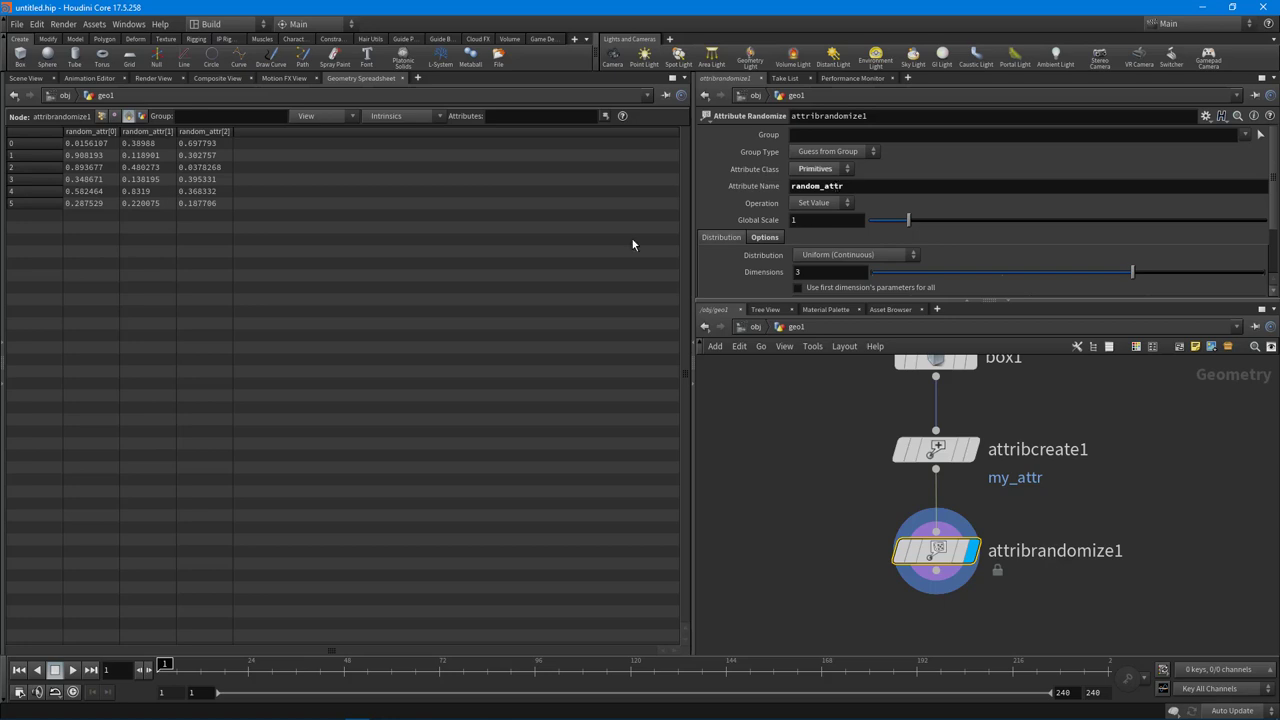
{"action": "scroll", "coordinate": [1024, 220], "scroll_direction": "down", "scroll_amount": 1}
{"action": "left_click_drag", "start_coordinate": [918, 244], "coordinate": [871, 245]}
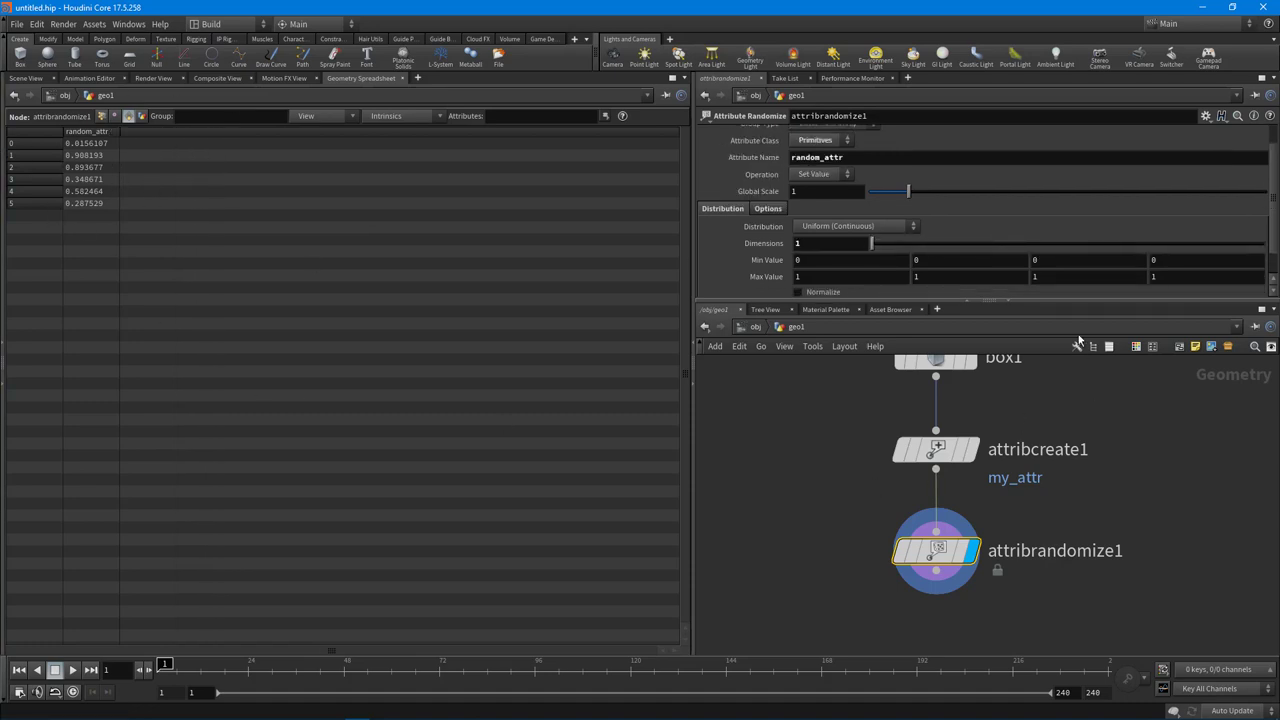
{"action": "left_click_drag", "start_coordinate": [1047, 302], "coordinate": [1045, 266]}
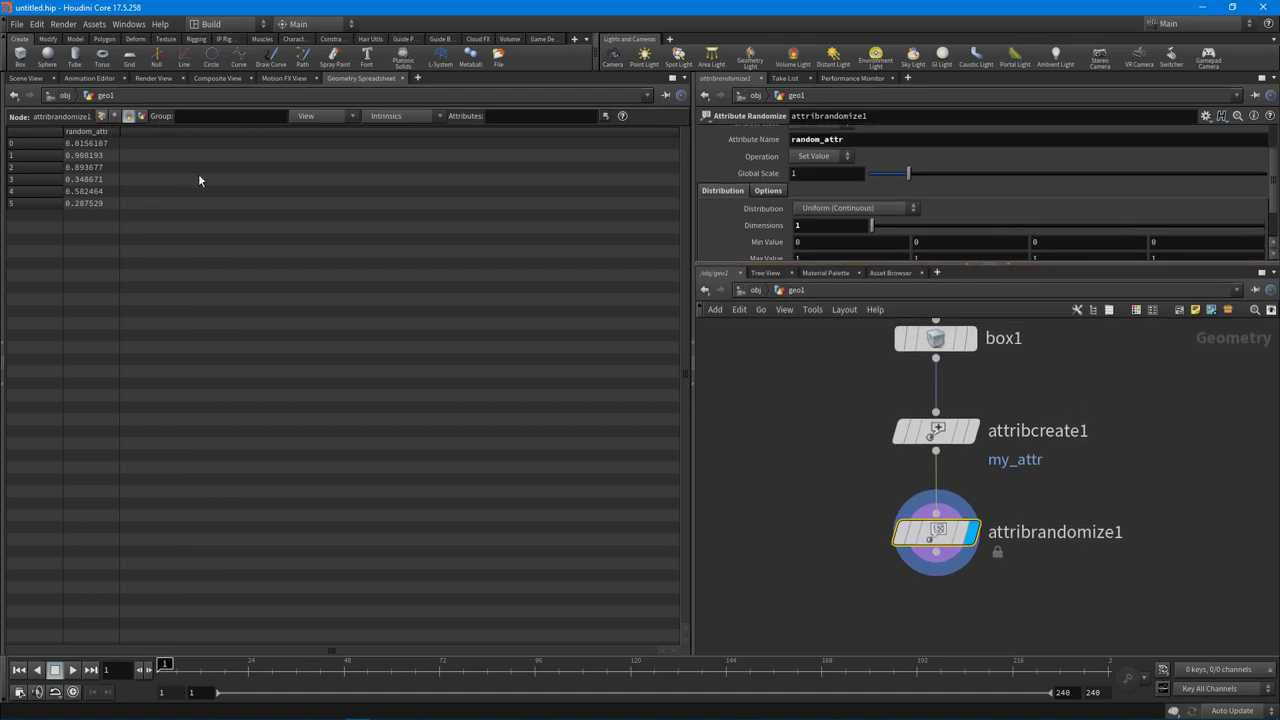
- Show the box in the scene view and add a Group Create node wired below attribrandomize1, displaying its output
{"action": "left_click", "coordinate": [28, 79]}
{"action": "left_click_drag", "start_coordinate": [413, 376], "coordinate": [395, 340]}
{"action": "left_click_drag", "start_coordinate": [1050, 263], "coordinate": [1050, 205]}
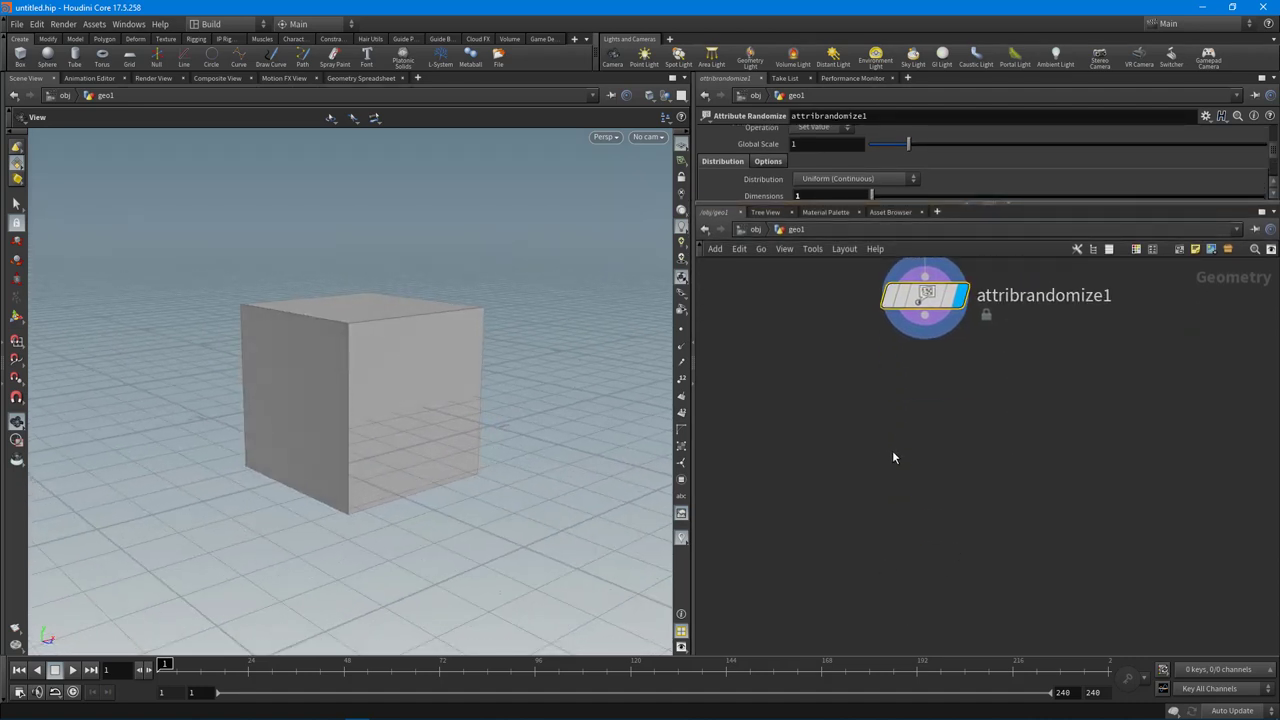
{"action": "key", "text": "Tab"}
{"action": "type", "text": "group"}
{"action": "key", "text": "Return"}
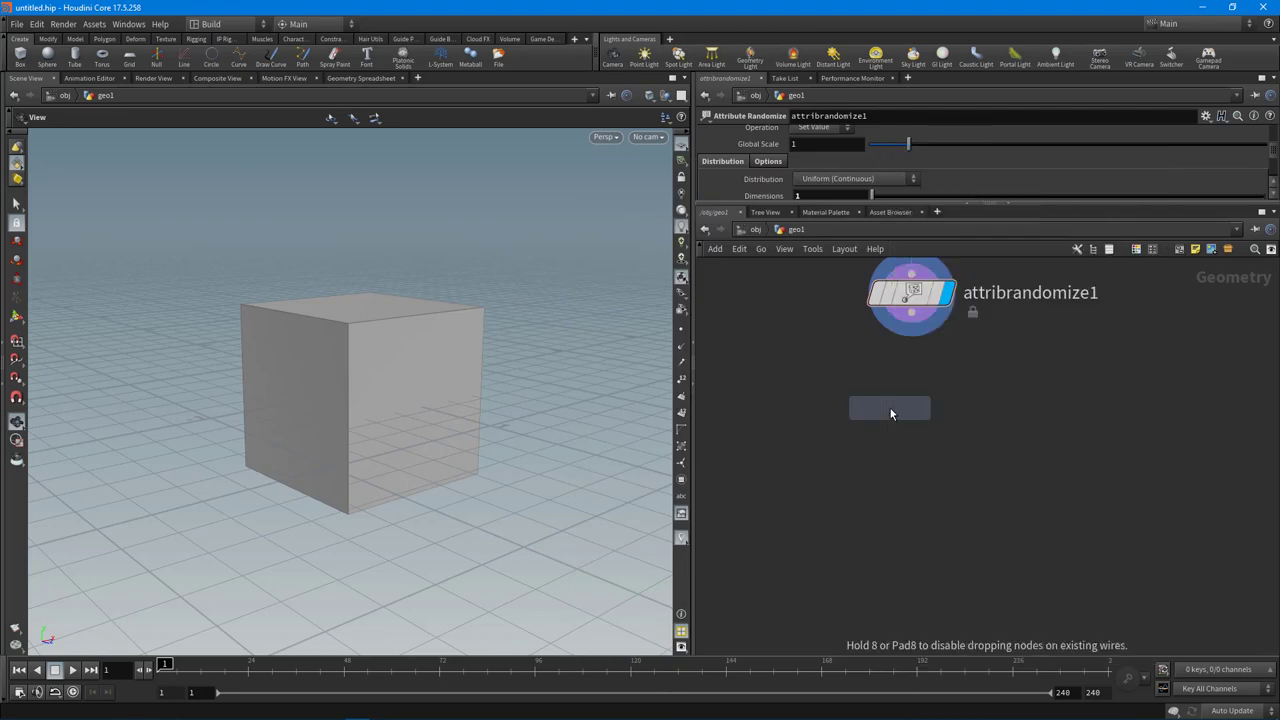
{"action": "left_click", "coordinate": [905, 425]}
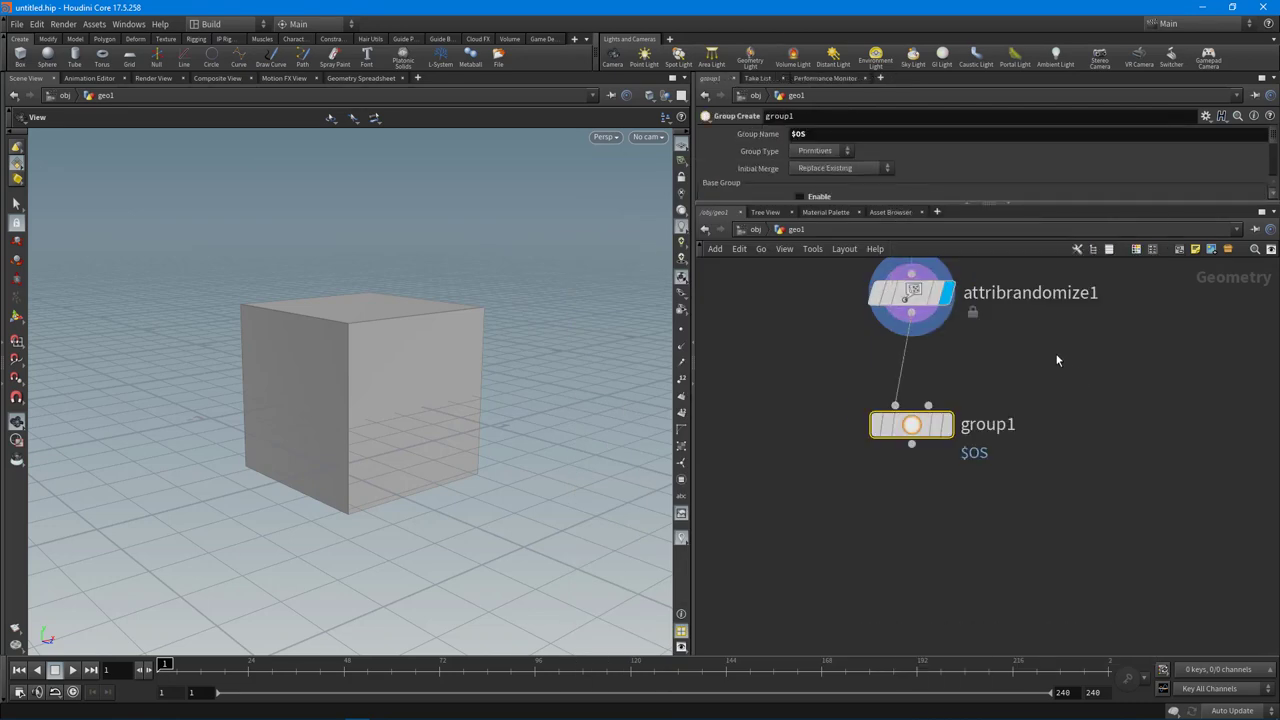
{"action": "left_click", "coordinate": [968, 440]}
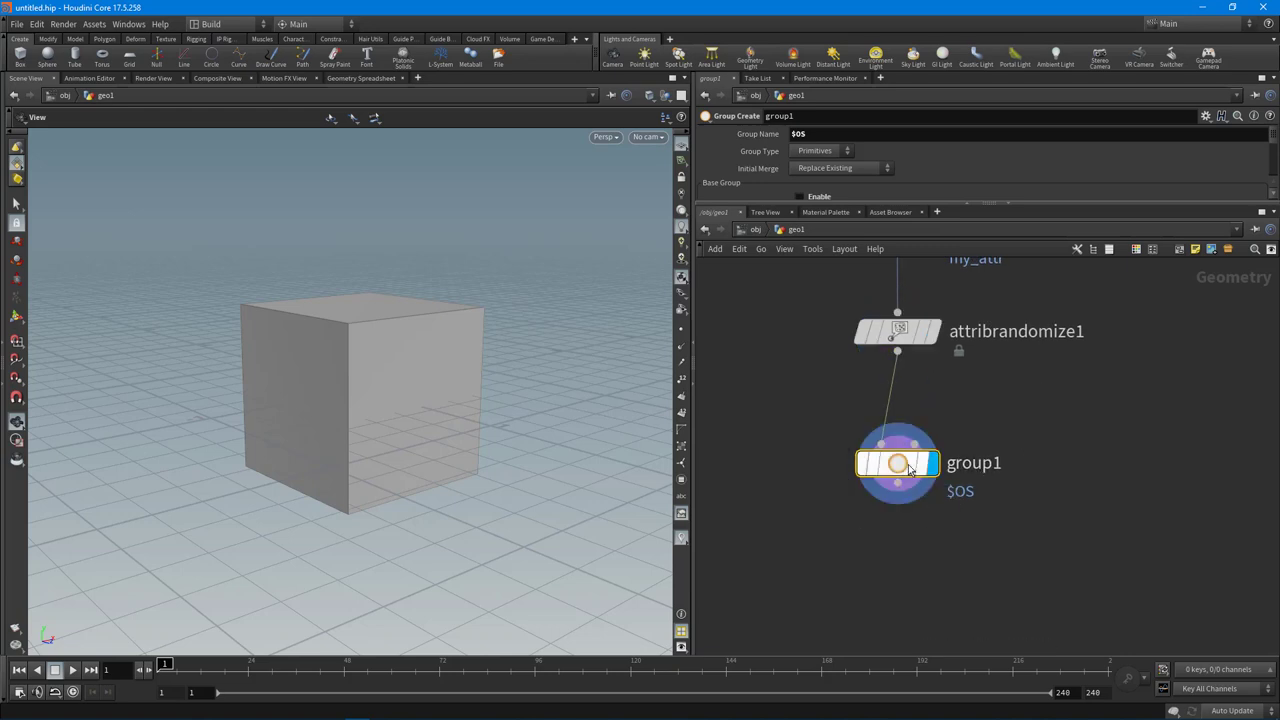
- Replace the default group name on group1 with my_group
{"action": "double_click", "coordinate": [980, 490]}
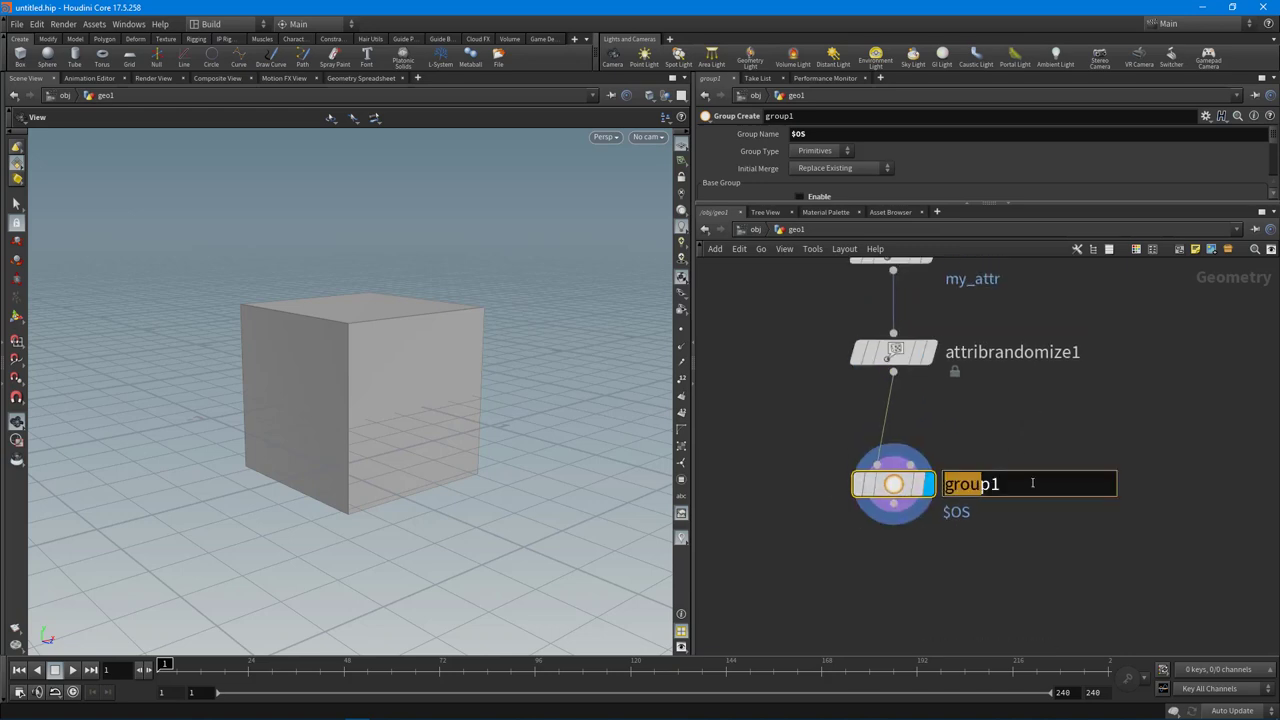
{"action": "left_click_drag", "start_coordinate": [1032, 483], "coordinate": [897, 513]}
{"action": "left_click", "coordinate": [824, 135]}
{"action": "left_click_drag", "start_coordinate": [824, 135], "coordinate": [791, 150]}
{"action": "key", "text": "BackSpace"}
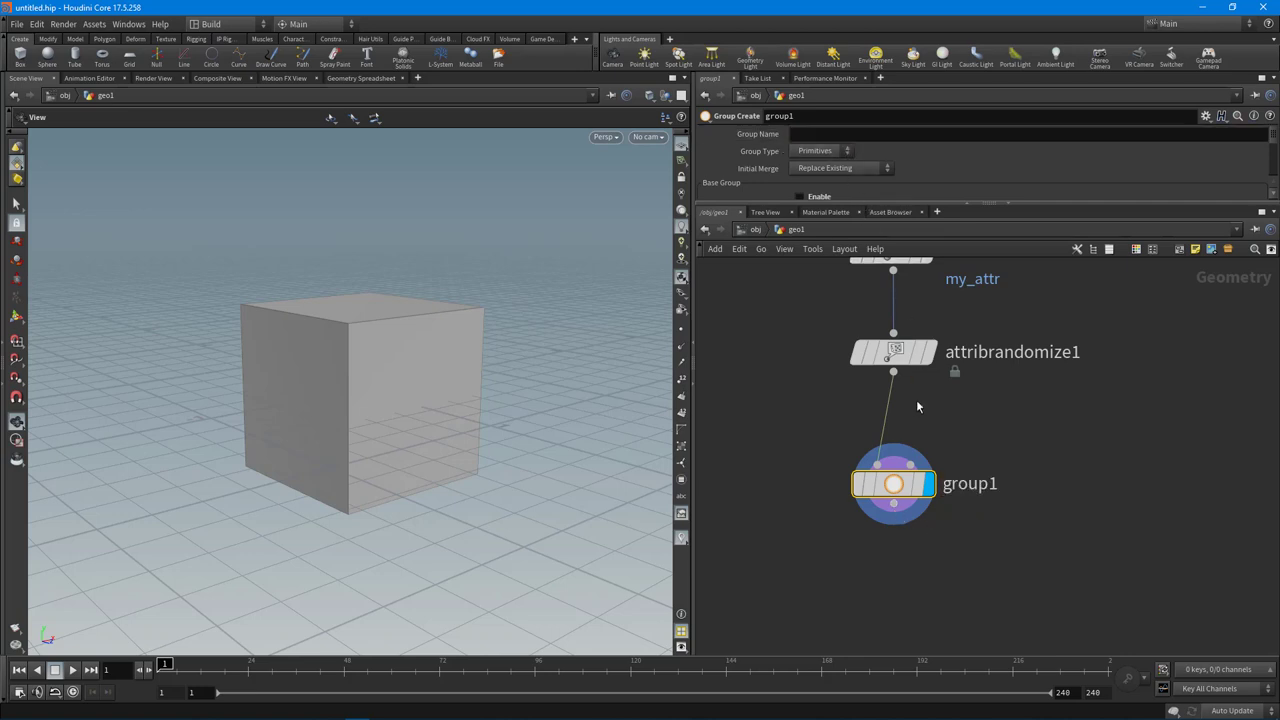
{"action": "left_click", "coordinate": [812, 138]}
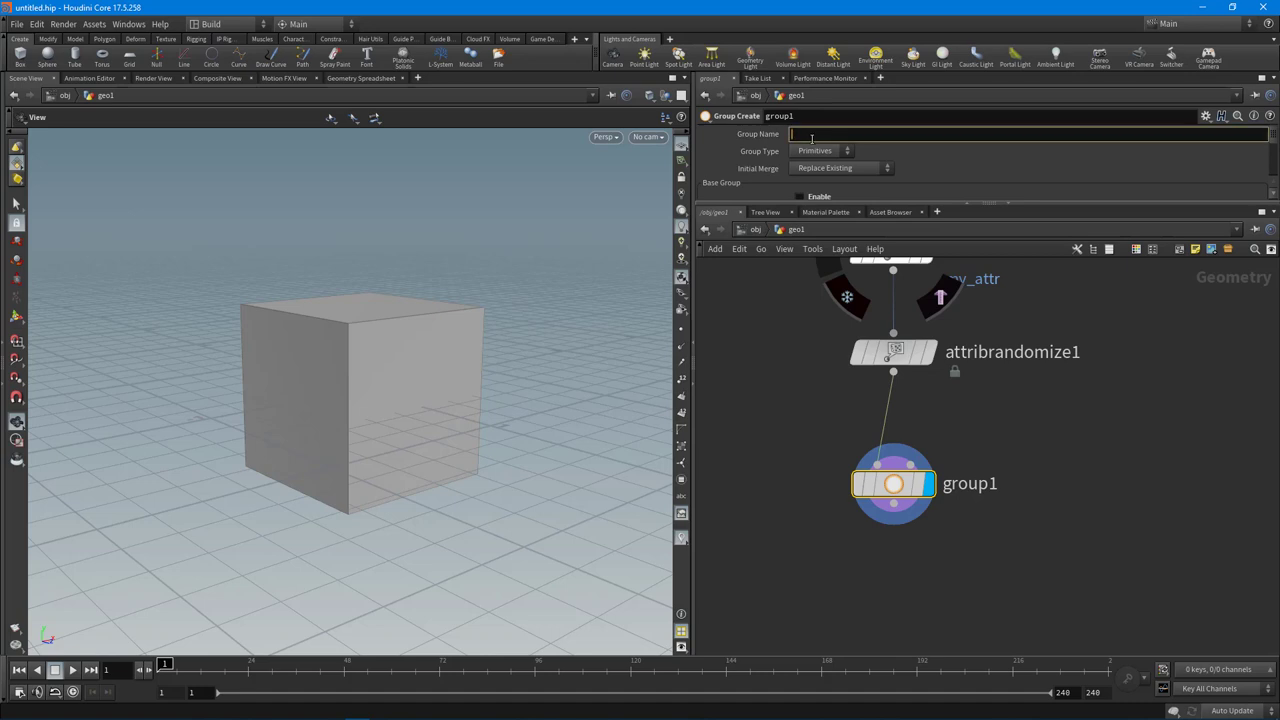
{"action": "type", "text": "my_group"}
{"action": "key", "text": "Return"}
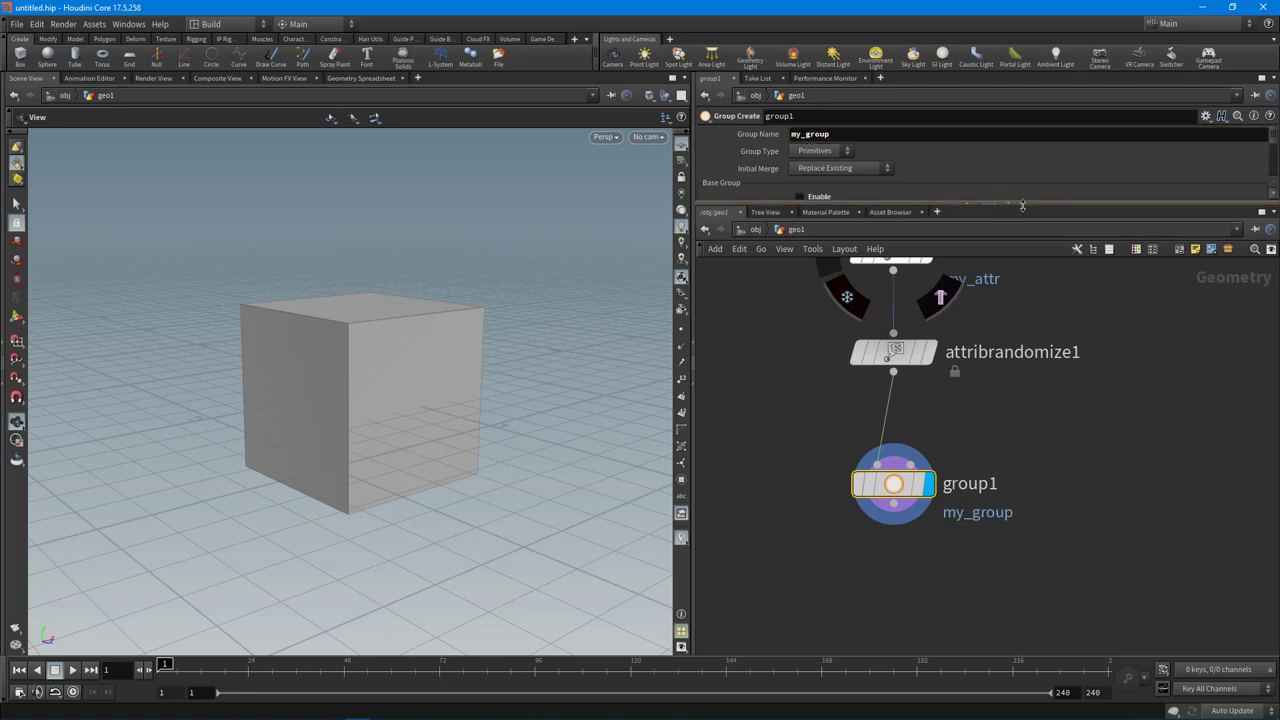
- Enable the base group on group1 and restrict it to primitive 0, checking the highlighted face on the box
{"action": "left_click_drag", "start_coordinate": [870, 204], "coordinate": [870, 290]}
{"action": "left_click_drag", "start_coordinate": [480, 380], "coordinate": [538, 397]}
{"action": "left_click_drag", "start_coordinate": [422, 383], "coordinate": [428, 377]}
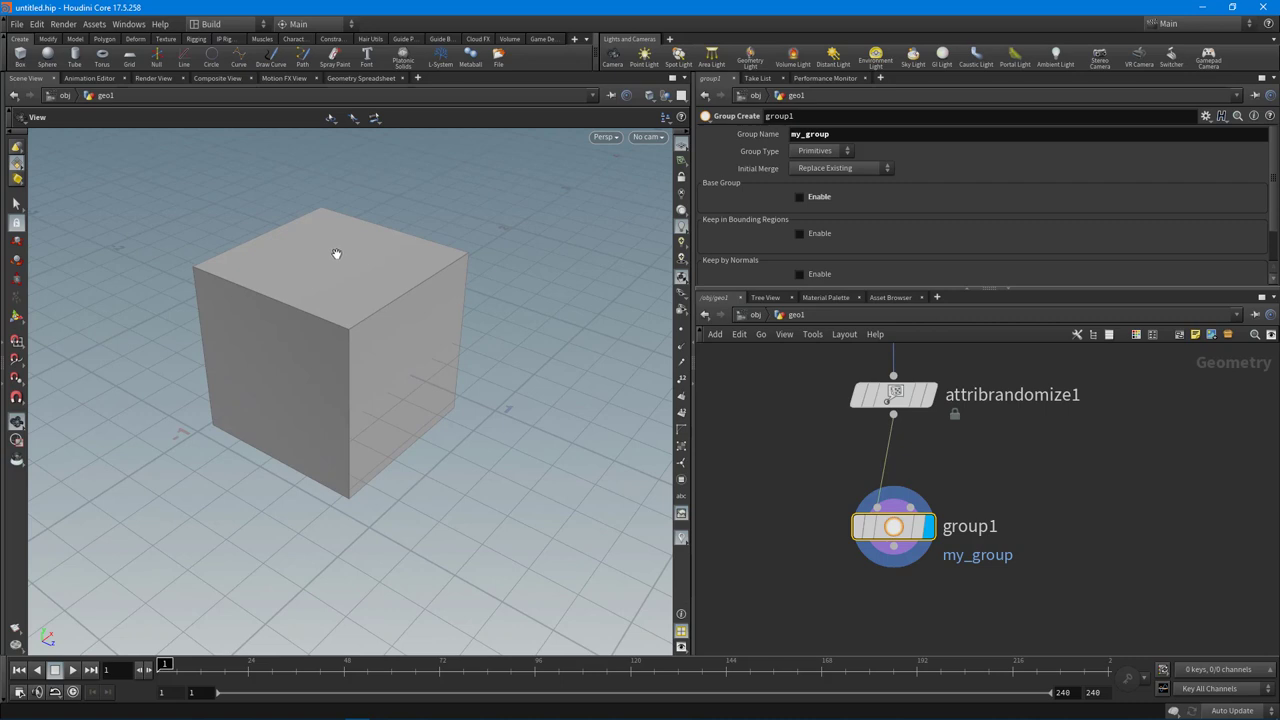
{"action": "left_click", "coordinate": [799, 197]}
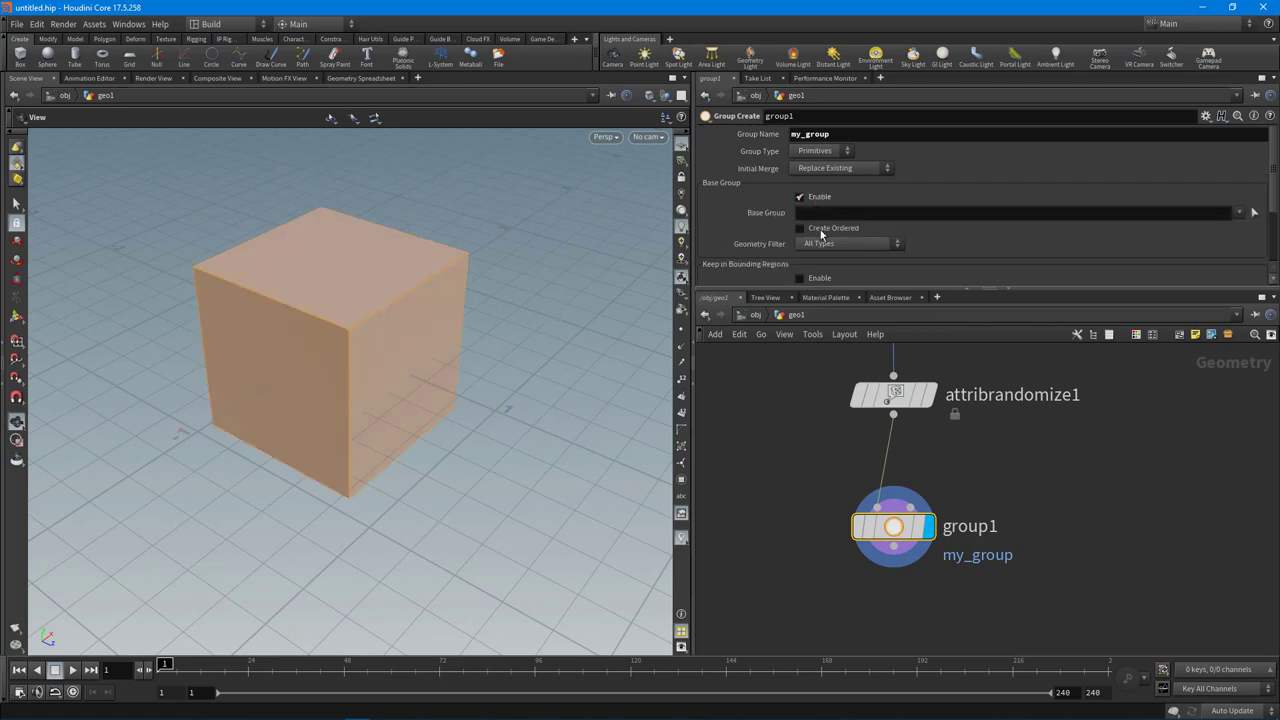
{"action": "left_click", "coordinate": [842, 213]}
{"action": "type", "text": "0"}
{"action": "key", "text": "Return"}
{"action": "left_click_drag", "start_coordinate": [371, 403], "coordinate": [449, 347]}
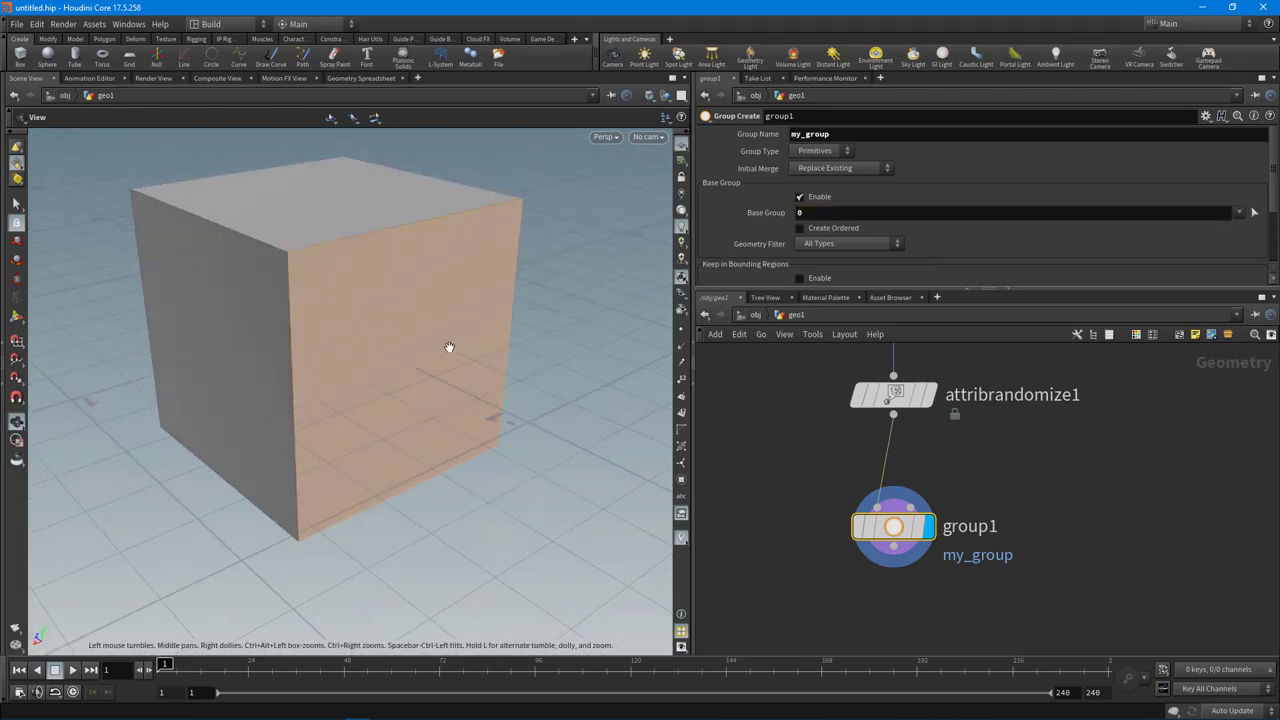
{"action": "right_click_drag", "start_coordinate": [429, 289], "coordinate": [314, 334]}
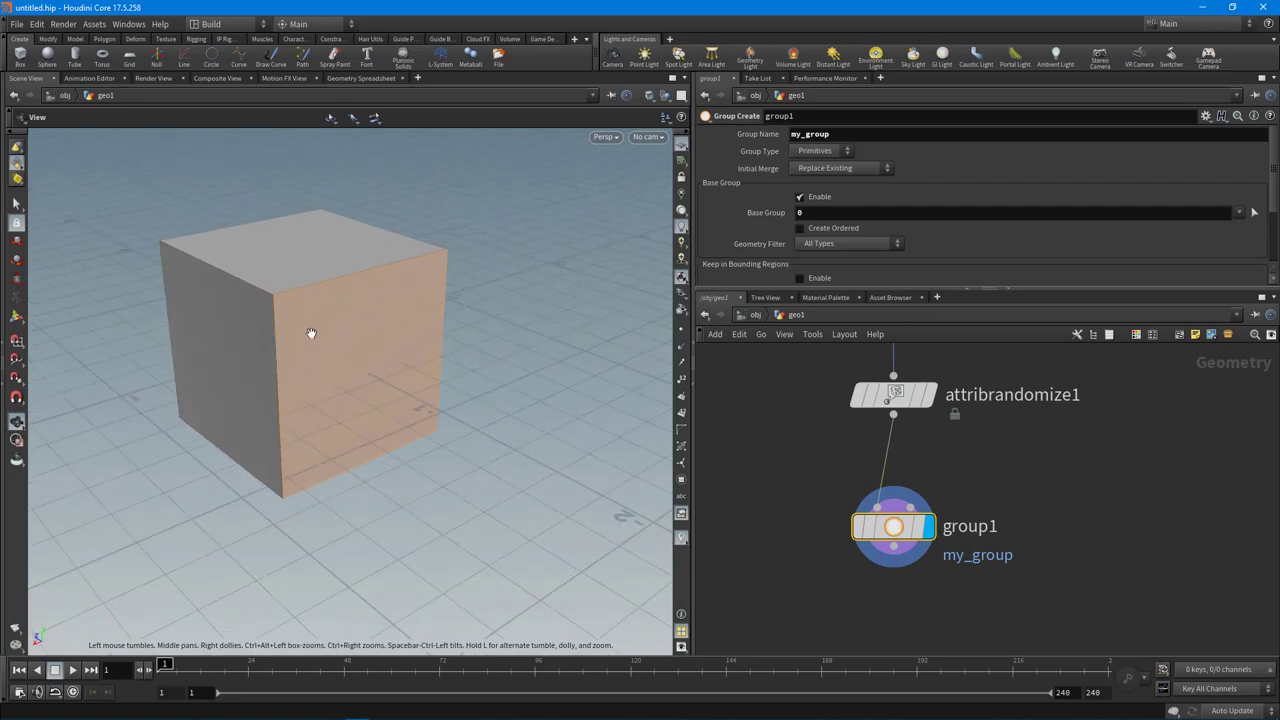
- Duplicate the group1 node, wire the copy below the original, and display the copy's output
{"action": "middle_click_drag", "start_coordinate": [1041, 473], "coordinate": [1039, 403]}
{"action": "left_click_drag", "start_coordinate": [894, 451], "coordinate": [924, 604], "text": "alt"}
{"action": "left_click_drag", "start_coordinate": [889, 474], "coordinate": [907, 590]}
{"action": "left_click_drag", "start_coordinate": [920, 604], "coordinate": [897, 539]}
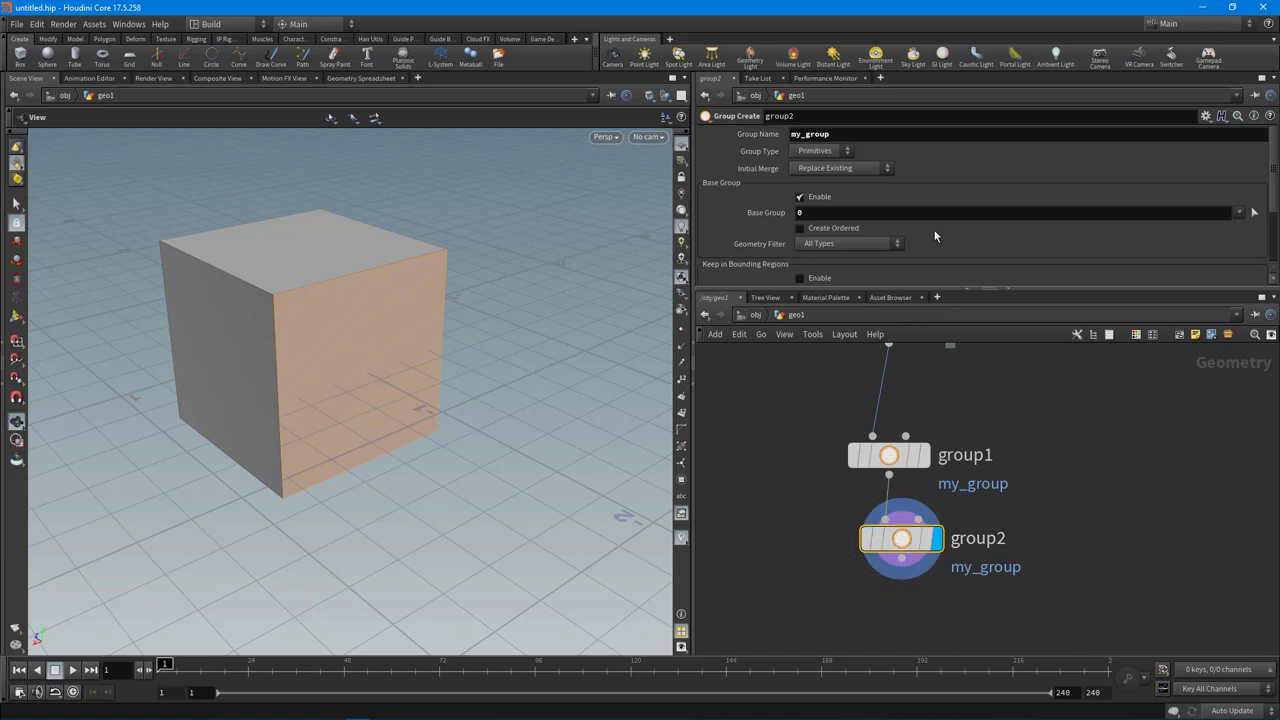
- Rename group2's group as my_group_b and set its base group to primitives 1 2
{"action": "left_click", "coordinate": [921, 135]}
{"action": "type", "text": "_b"}
{"action": "key", "text": "Return"}
{"action": "left_click", "coordinate": [869, 213]}
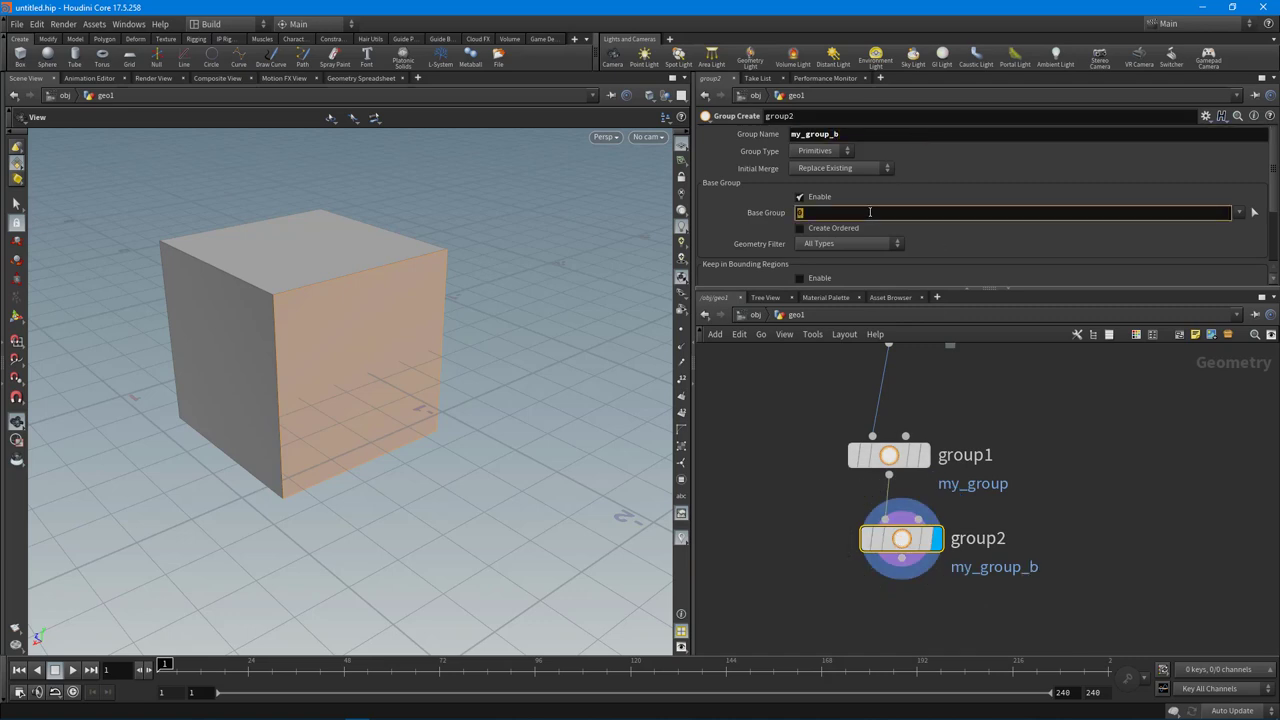
{"action": "type", "text": "1 2"}
{"action": "key", "text": "Return"}
{"action": "left_click_drag", "start_coordinate": [420, 330], "coordinate": [351, 354]}
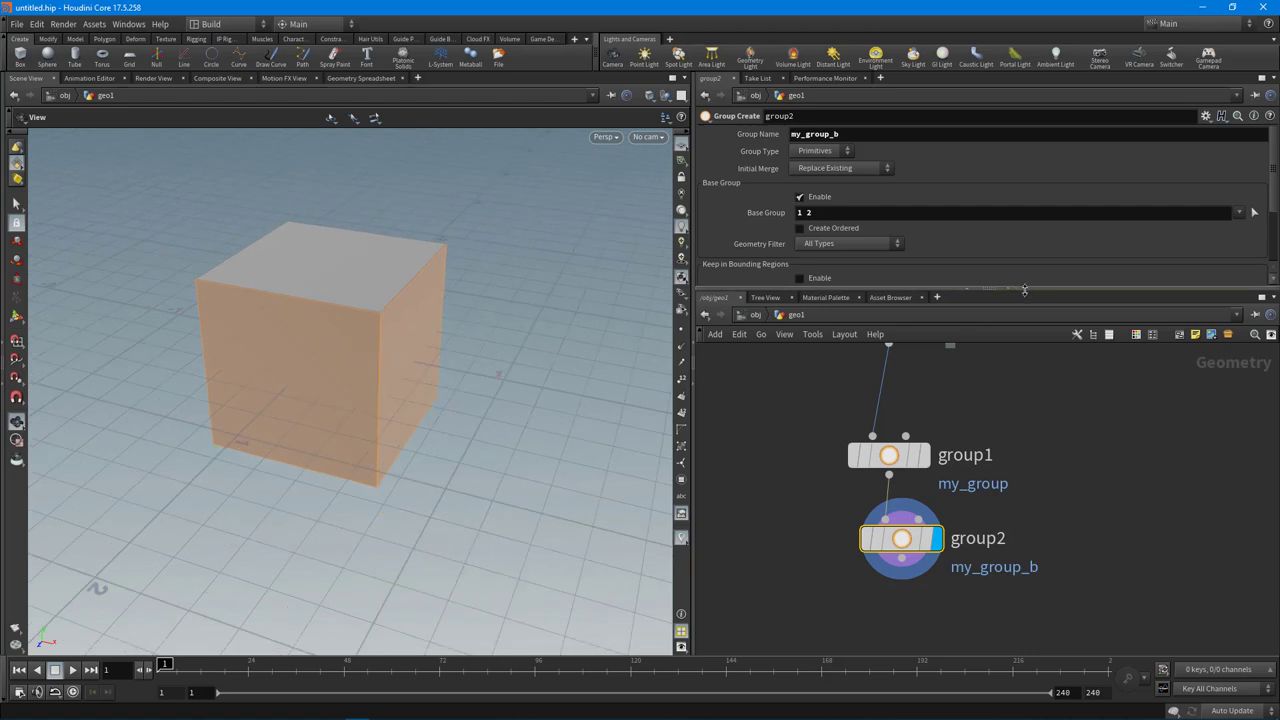
- Add a Group Promote node, wire it below group2, and display its output
{"action": "left_click_drag", "start_coordinate": [1024, 290], "coordinate": [1024, 205]}
{"action": "middle_click_drag", "start_coordinate": [910, 500], "coordinate": [915, 390]}
{"action": "mouse_move", "coordinate": [915, 390]}
{"action": "left_mouse_down"}
{"action": "mouse_move", "coordinate": [894, 392]}
{"action": "mouse_move", "coordinate": [905, 398]}
{"action": "left_mouse_up"}
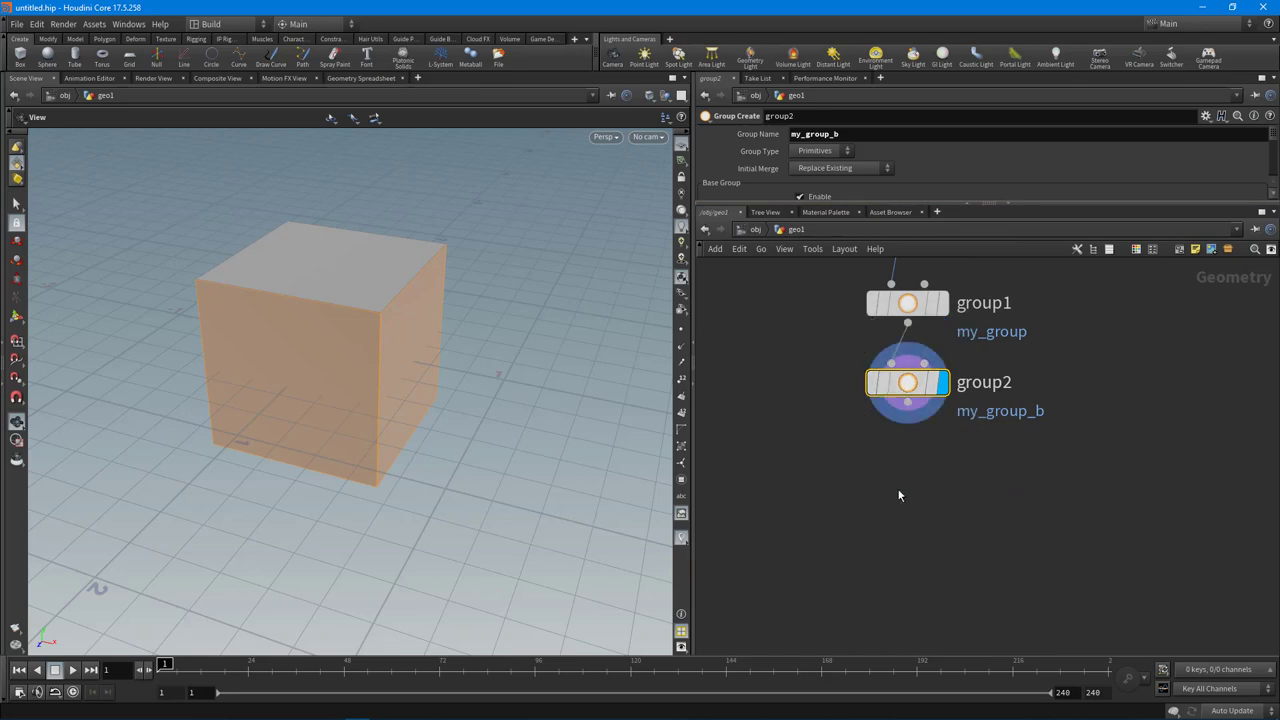
{"action": "key", "text": "Tab"}
{"action": "type", "text": "group"}
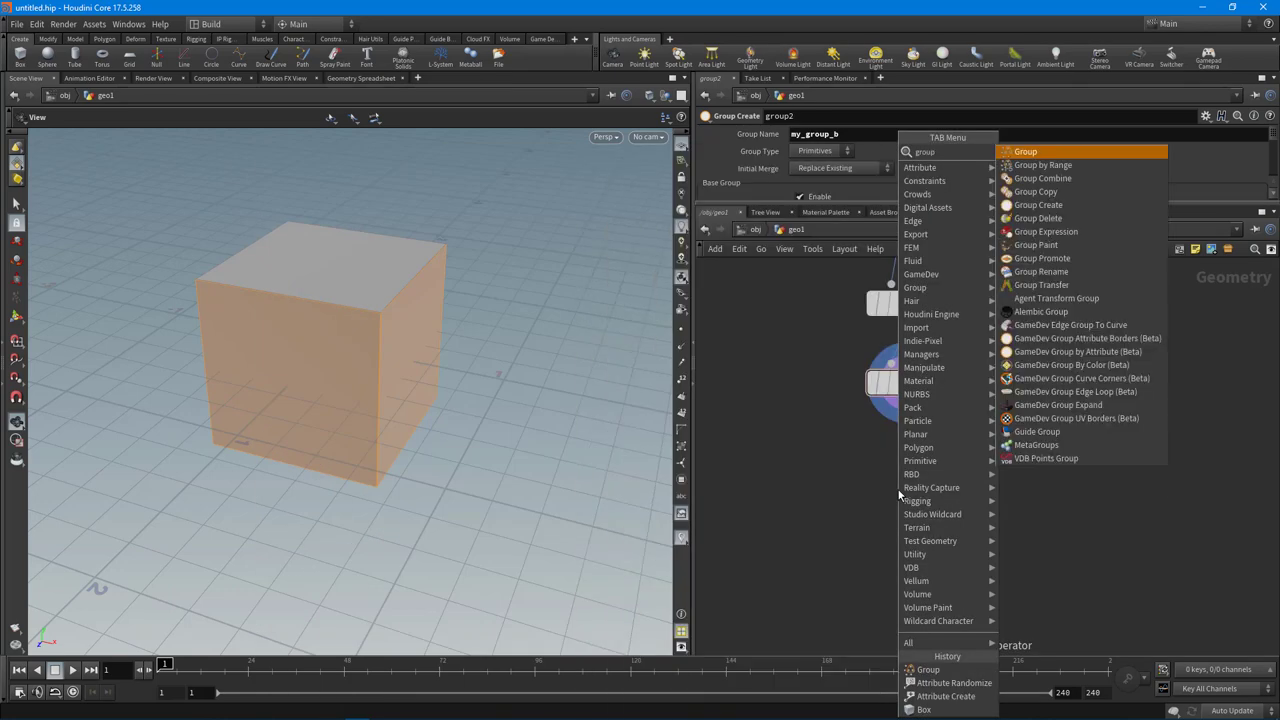
{"action": "left_click", "coordinate": [1042, 258]}
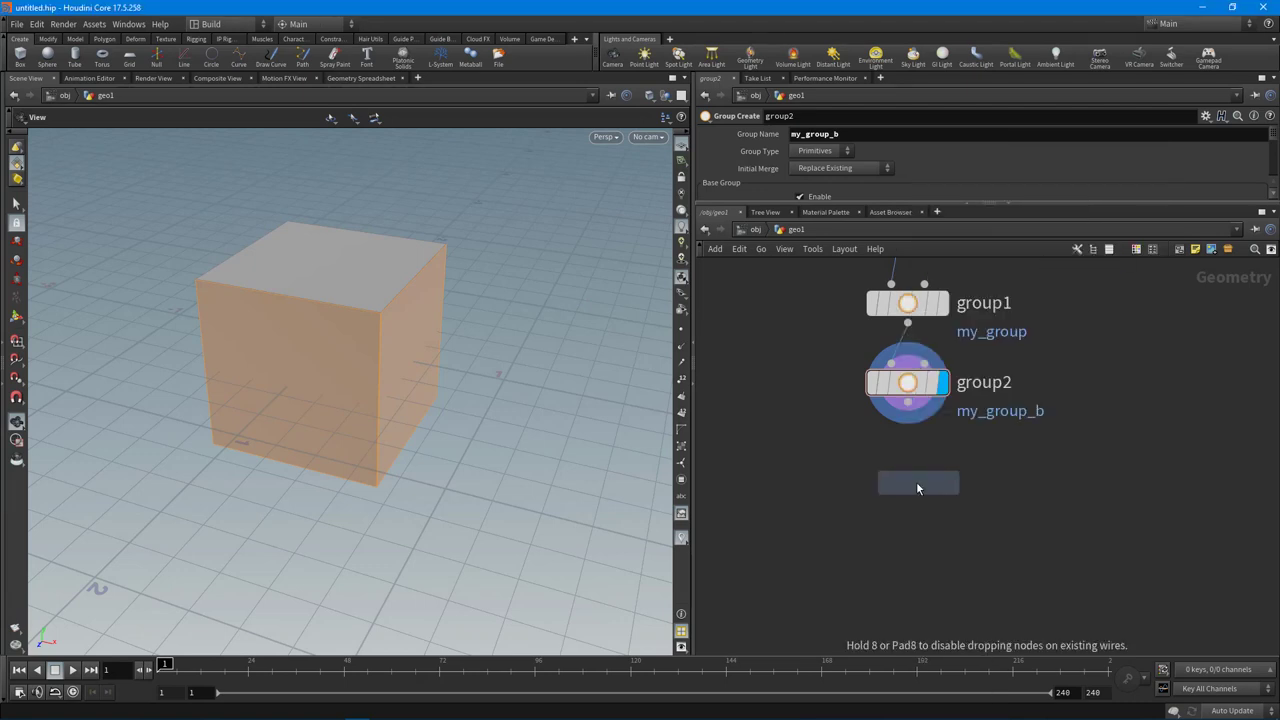
{"action": "left_click", "coordinate": [916, 483]}
{"action": "left_click_drag", "start_coordinate": [907, 403], "coordinate": [907, 463]}
{"action": "left_click", "coordinate": [943, 483]}
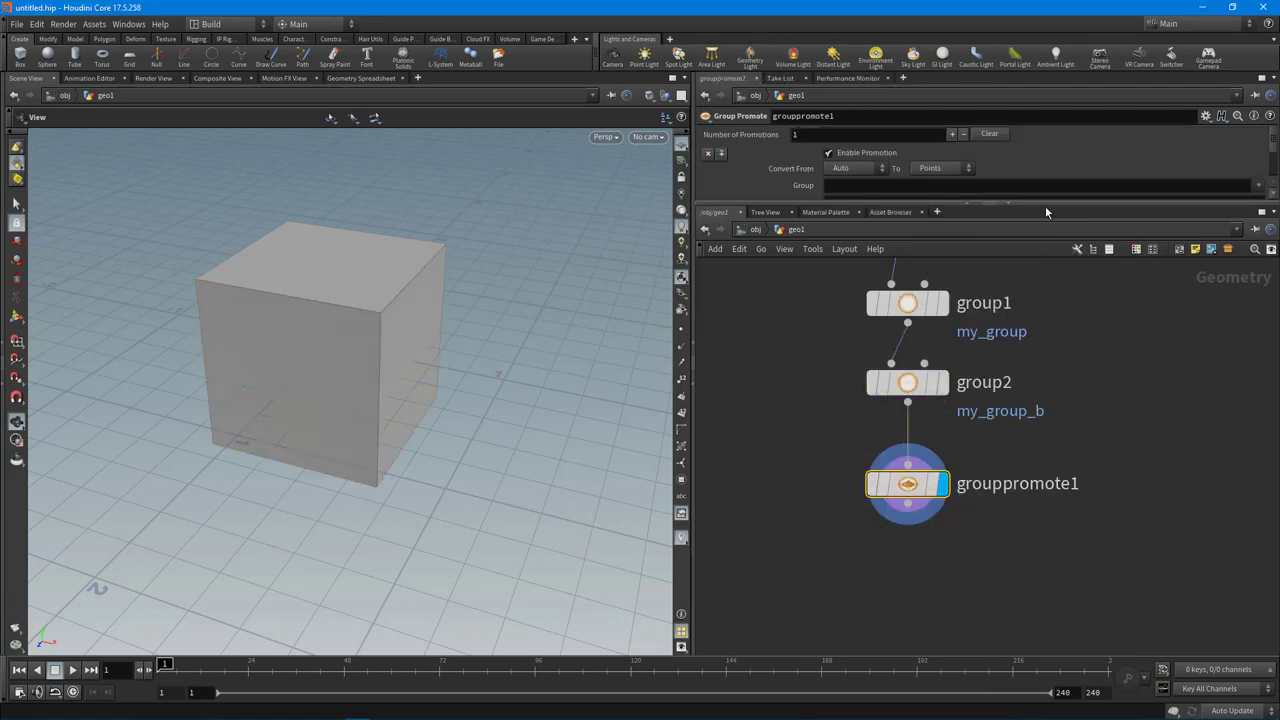
- Promote my_group_b to points on grouppromote1 and check the highlighted points around the box
{"action": "left_click_drag", "start_coordinate": [1045, 234], "coordinate": [1045, 330]}
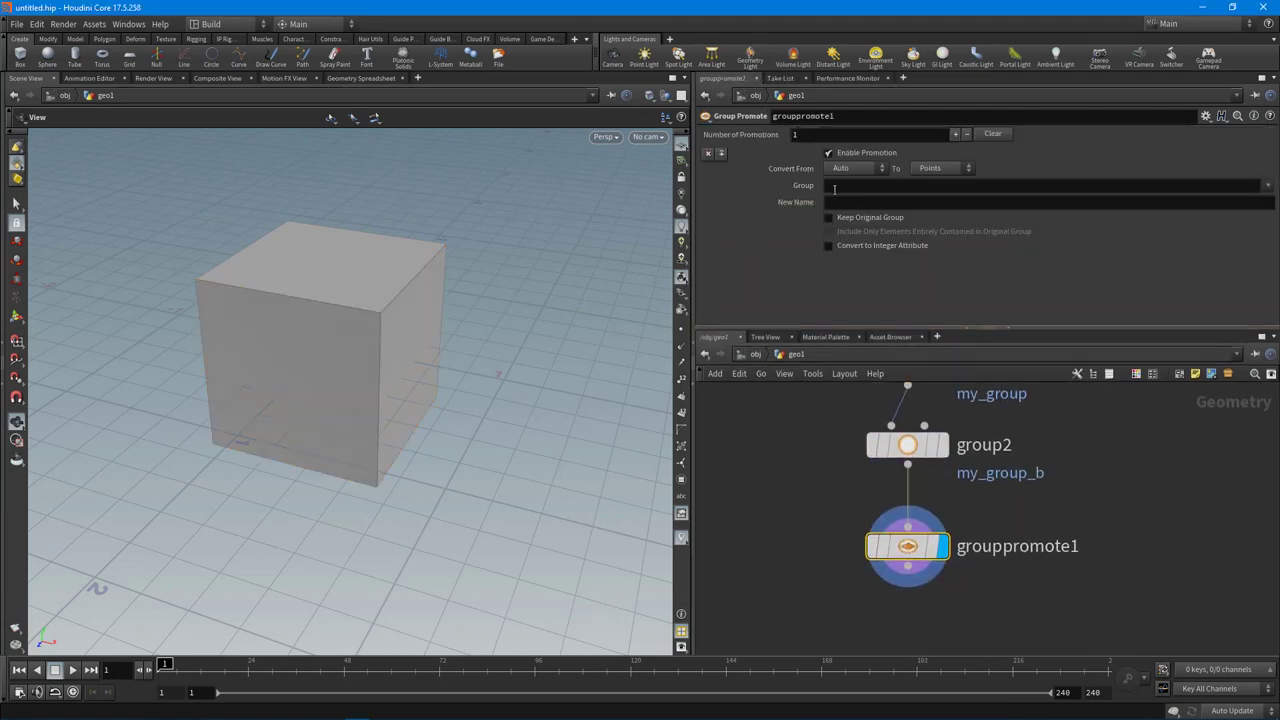
{"action": "left_click", "coordinate": [1269, 188]}
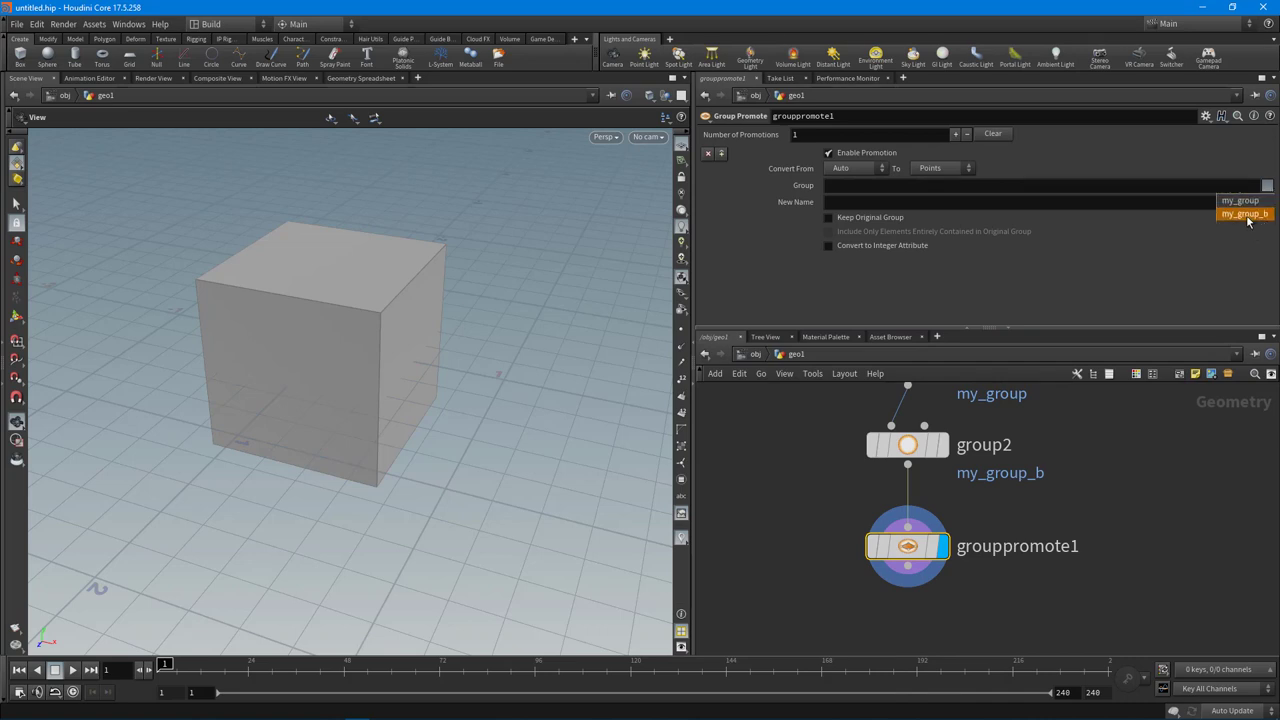
{"action": "left_click", "coordinate": [1245, 214]}
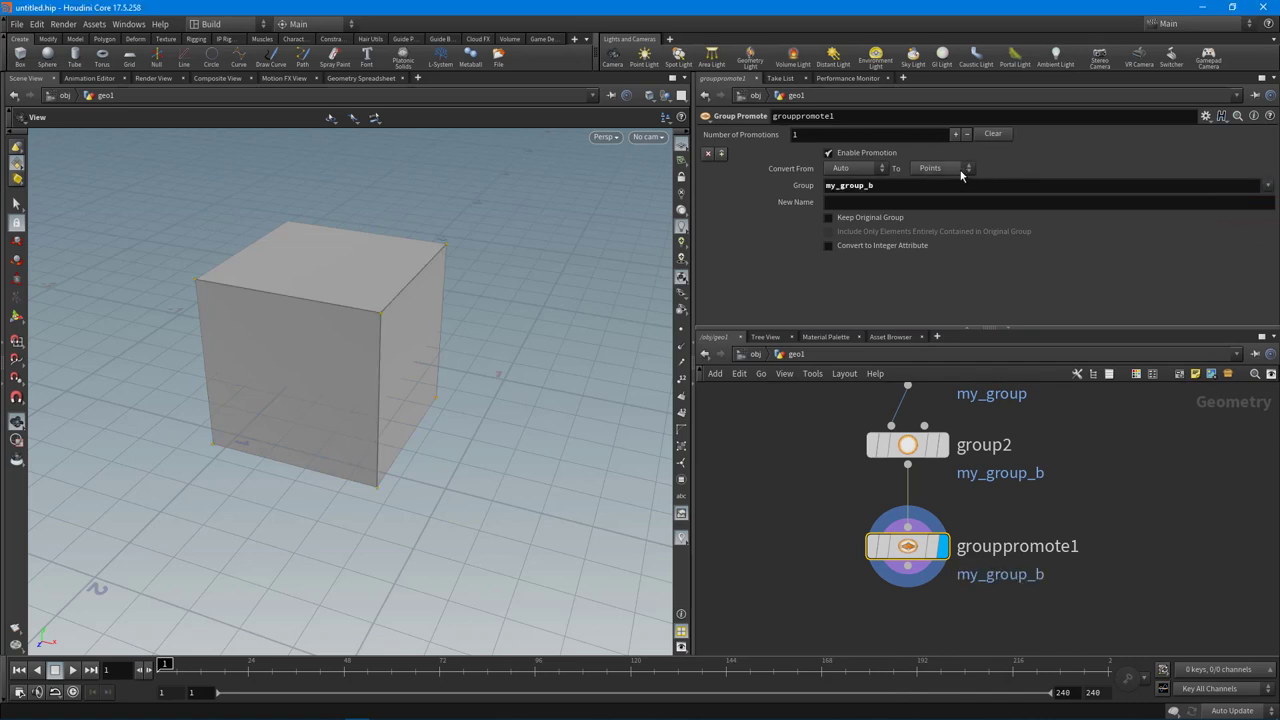
{"action": "left_click_drag", "start_coordinate": [471, 351], "coordinate": [340, 287]}
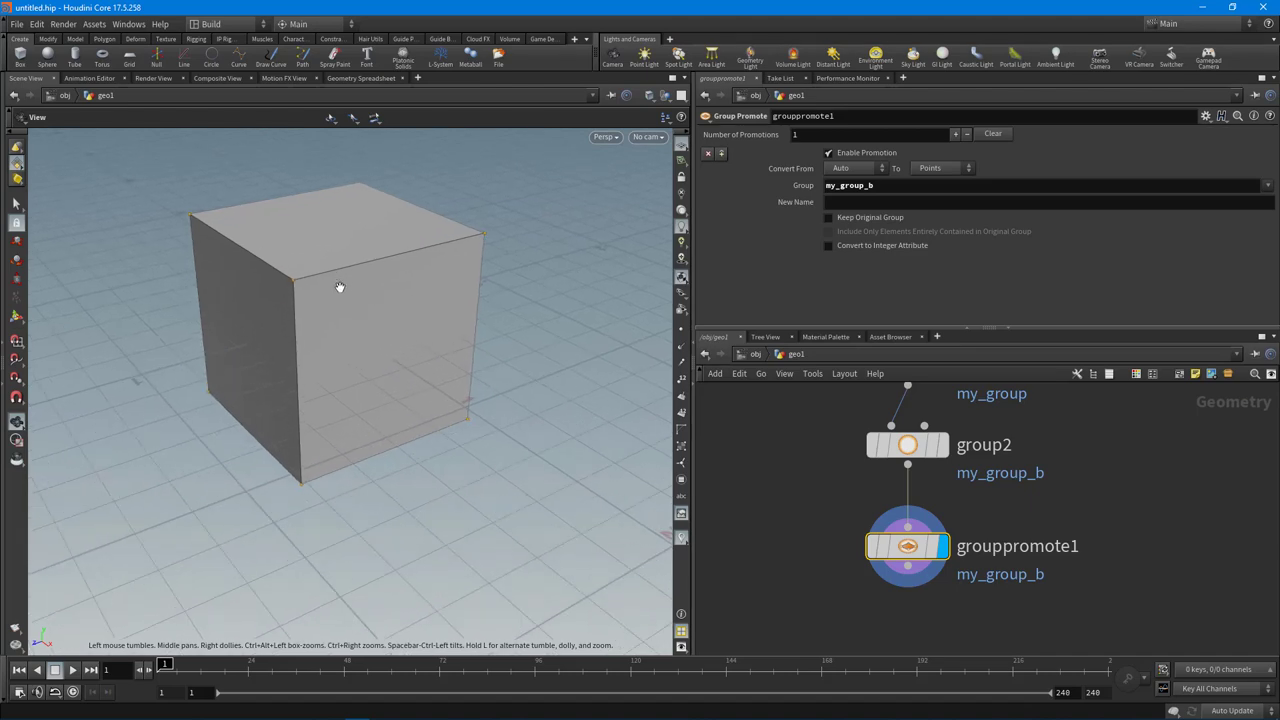
{"action": "left_click_drag", "start_coordinate": [278, 325], "coordinate": [190, 296]}
{"action": "left_click_drag", "start_coordinate": [443, 446], "coordinate": [328, 371]}
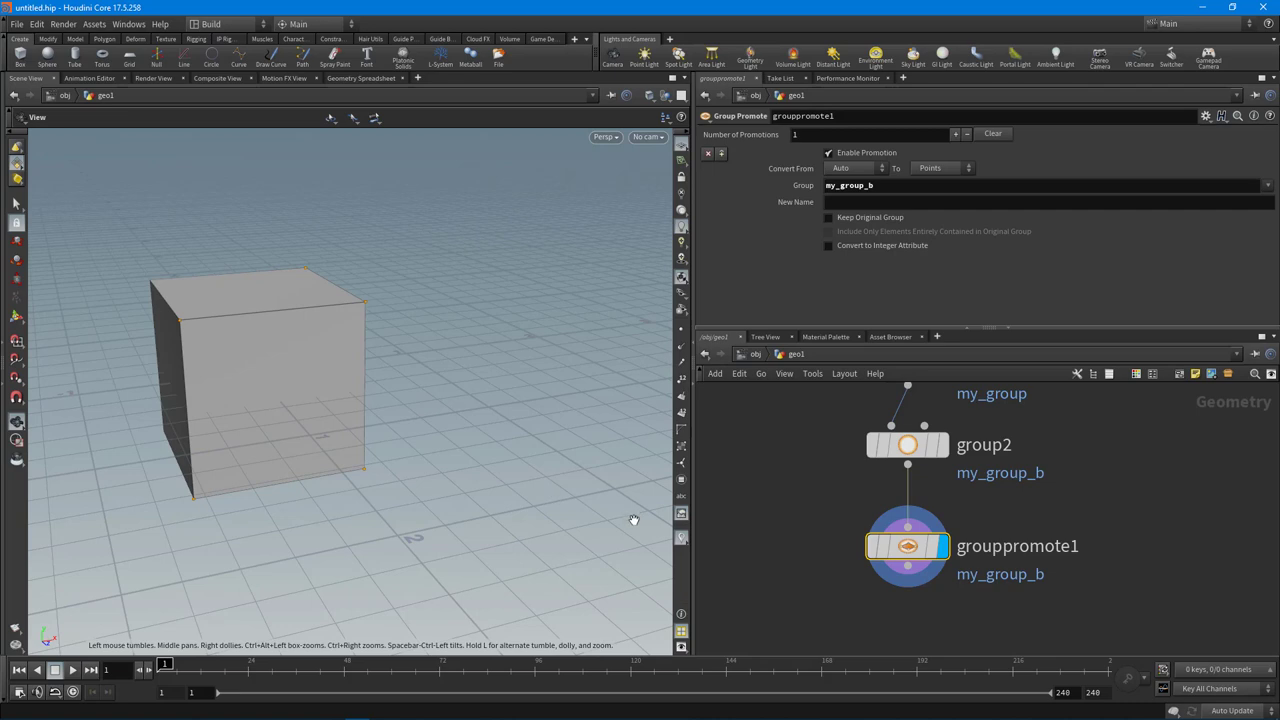
- Open the viewport's group list and inspect my_group among the primitive groups and my_group_b among the point groups on the box
{"action": "left_click", "coordinate": [682, 482]}
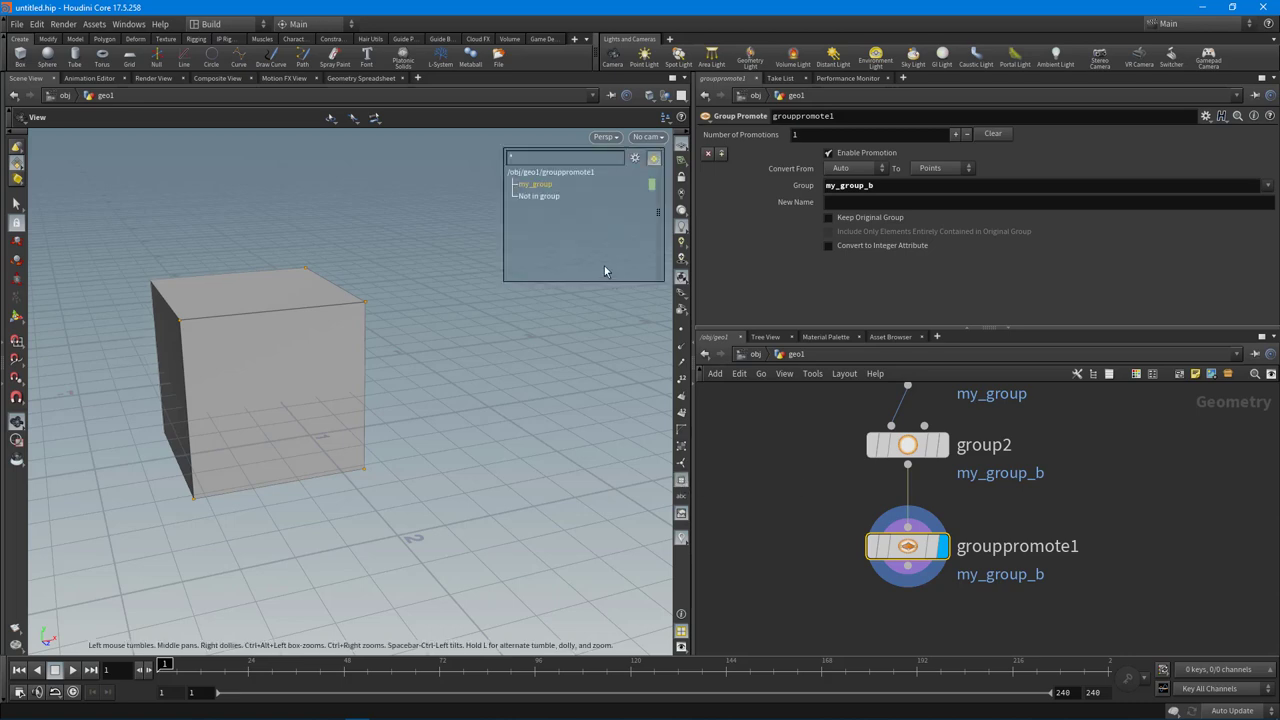
{"action": "left_click_drag", "start_coordinate": [305, 368], "coordinate": [250, 300]}
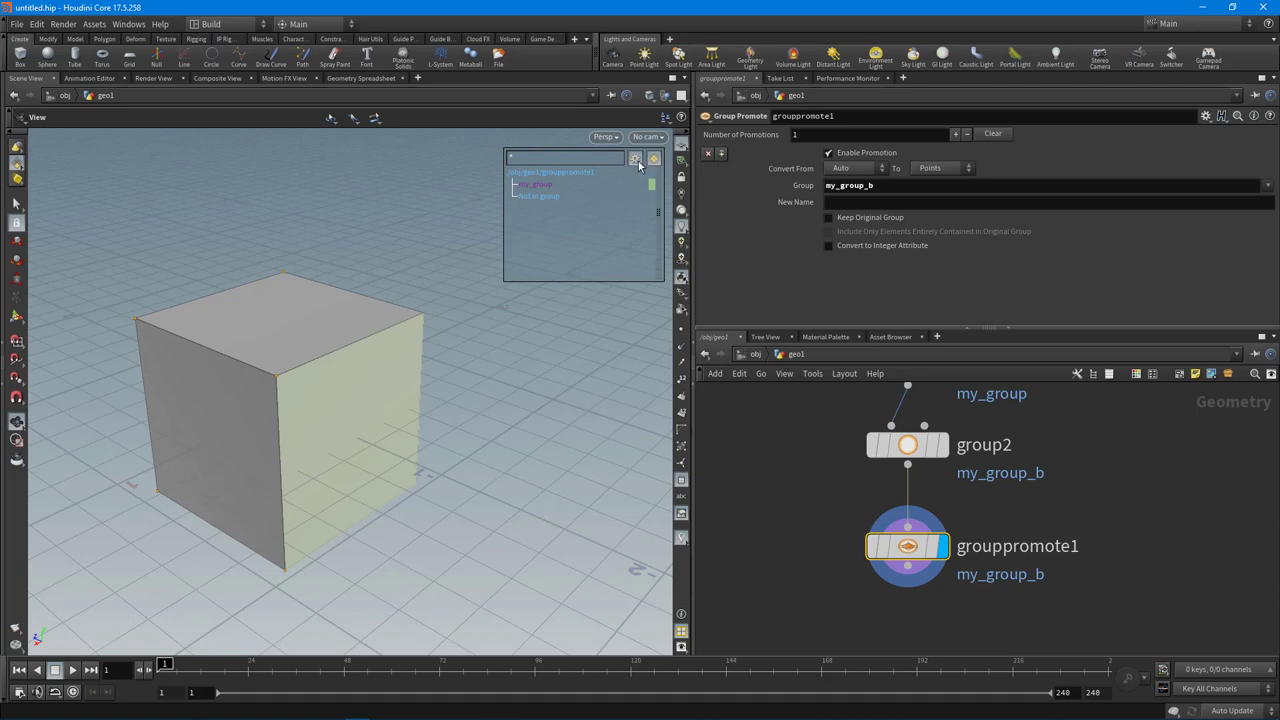
{"action": "left_click", "coordinate": [634, 158]}
{"action": "left_click", "coordinate": [660, 186]}
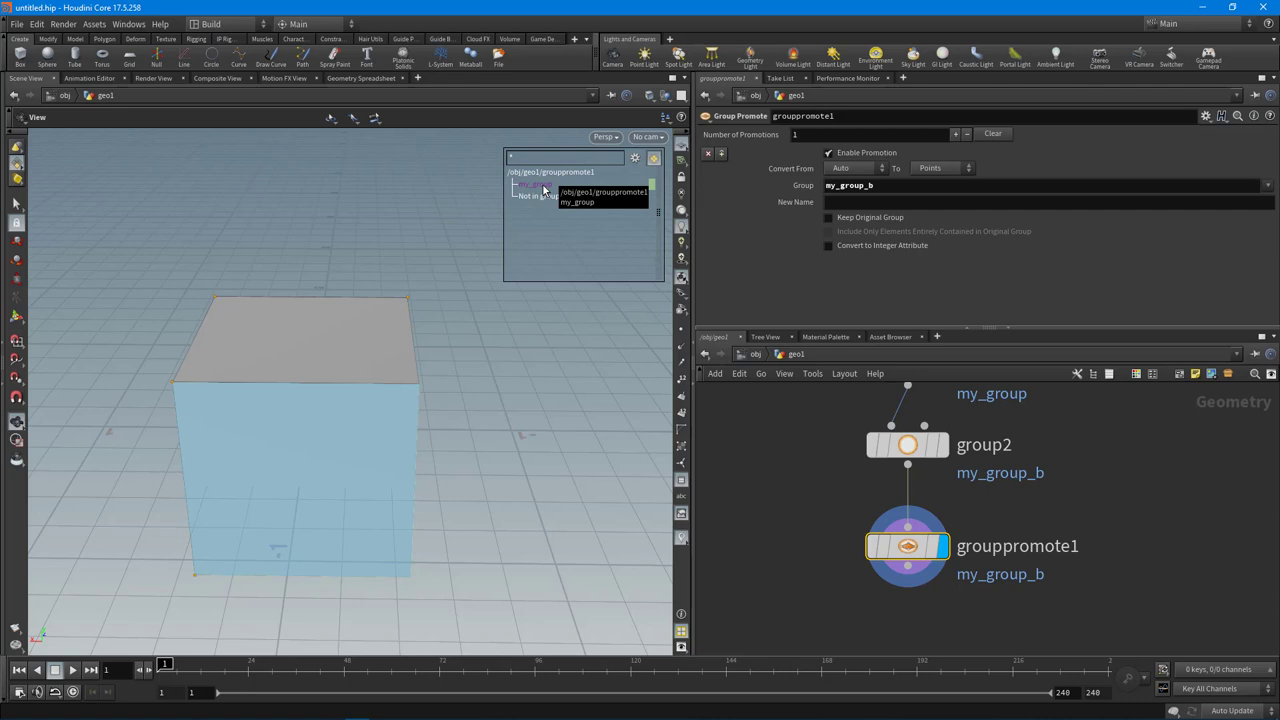
{"action": "left_click", "coordinate": [634, 158]}
{"action": "left_click", "coordinate": [660, 200]}
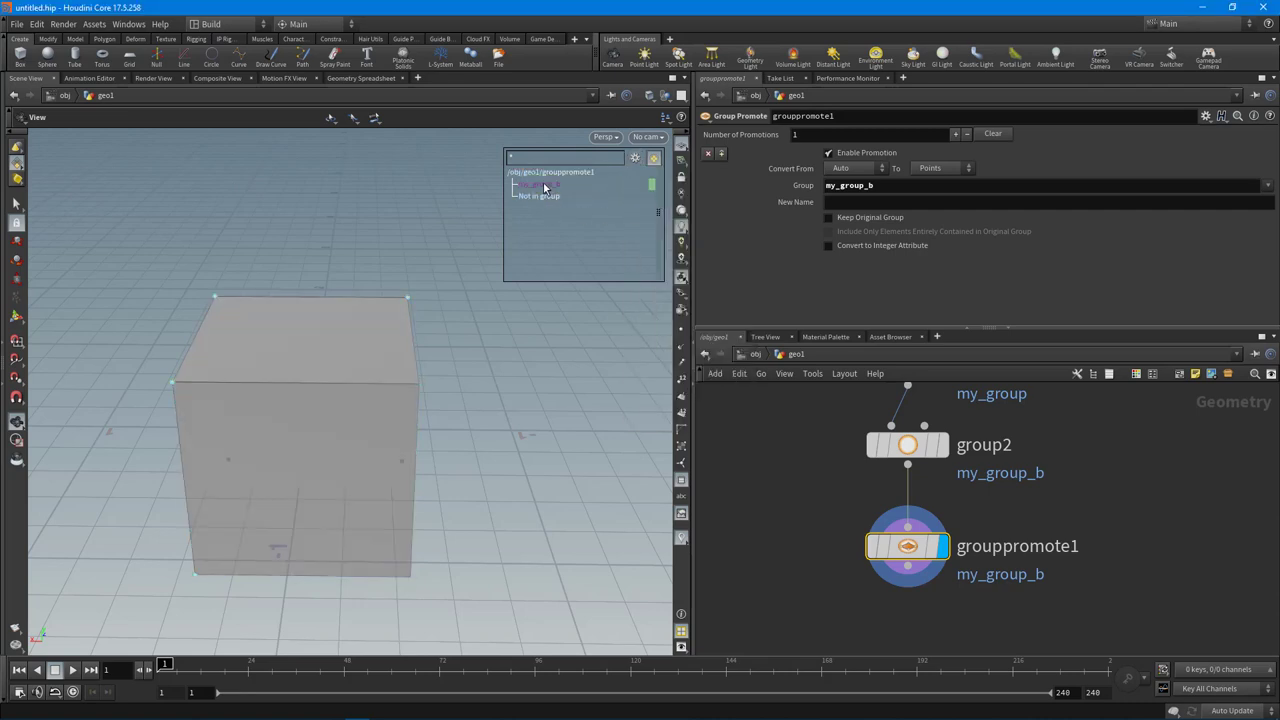
{"action": "left_click_drag", "start_coordinate": [500, 320], "coordinate": [540, 258]}
{"action": "left_click", "coordinate": [557, 186]}
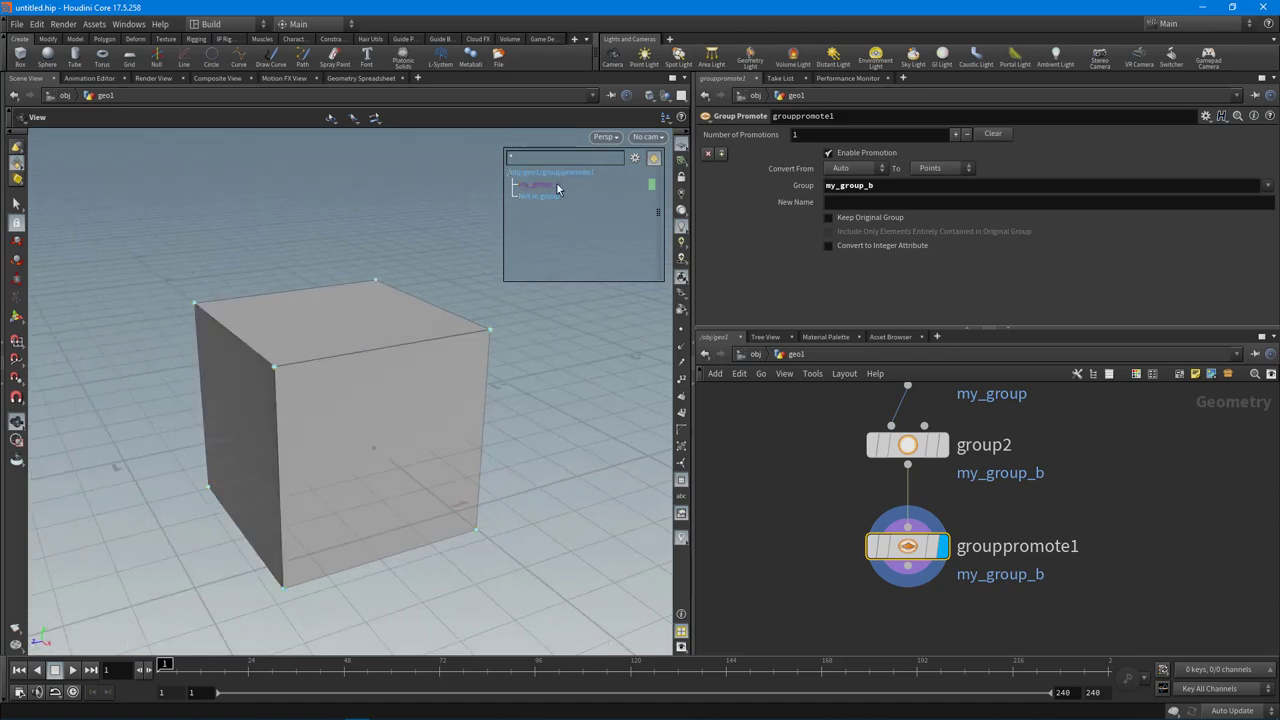
{"action": "left_click_drag", "start_coordinate": [608, 438], "coordinate": [604, 456]}
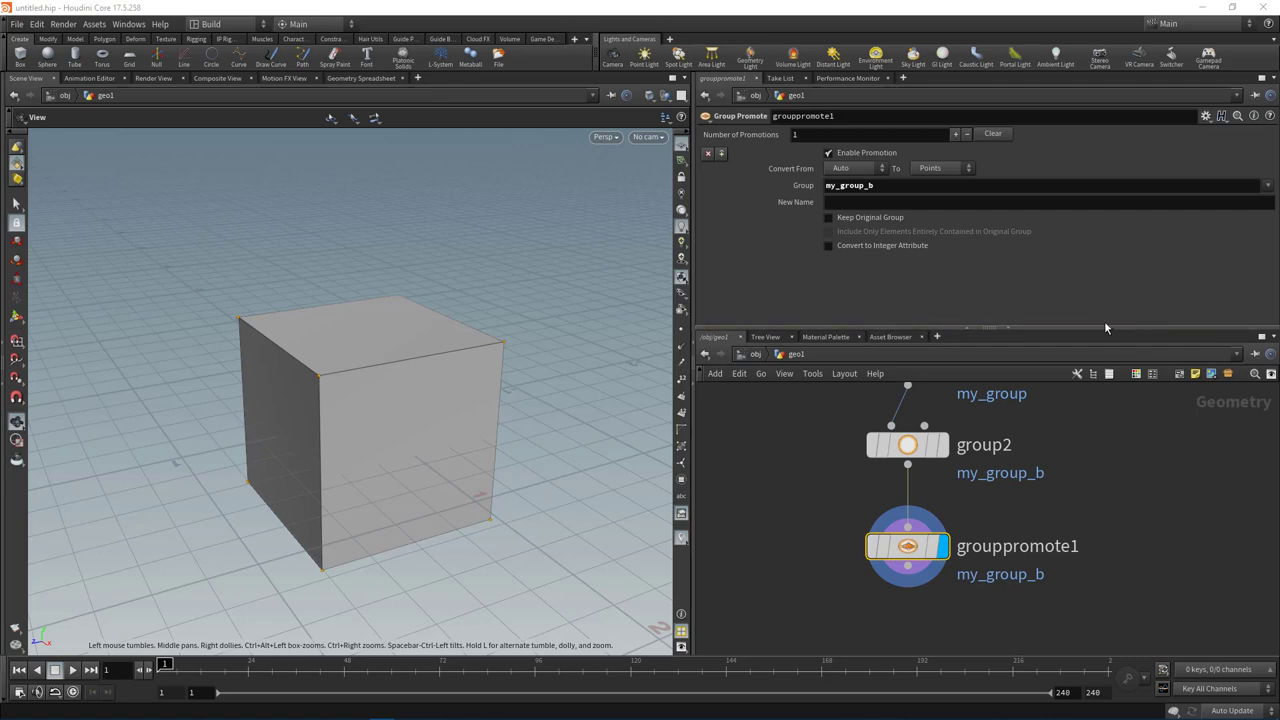
- Add a Point VOP node, wire grouppromote1 into its first input, and display its output
{"action": "left_click_drag", "start_coordinate": [1078, 327], "coordinate": [1078, 222]}
{"action": "scroll", "coordinate": [1039, 432], "scroll_direction": "down", "scroll_amount": 3}
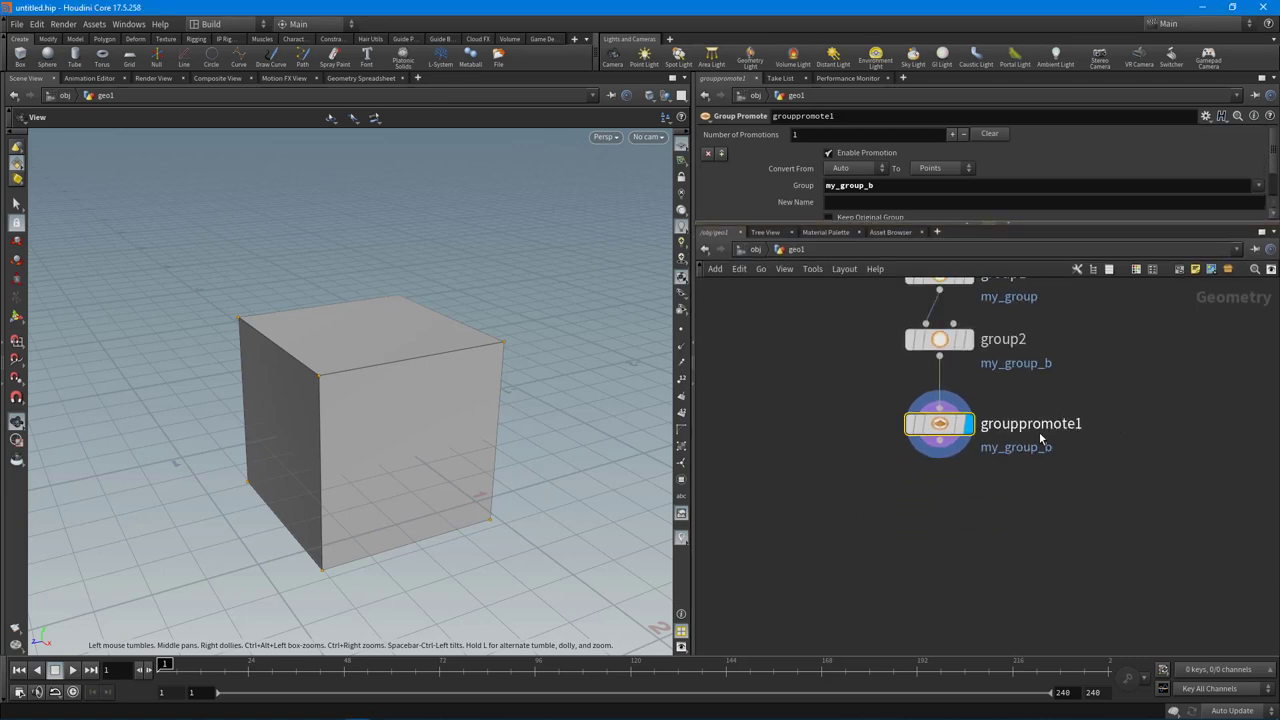
{"action": "scroll", "coordinate": [977, 493], "scroll_direction": "up", "scroll_amount": 2}
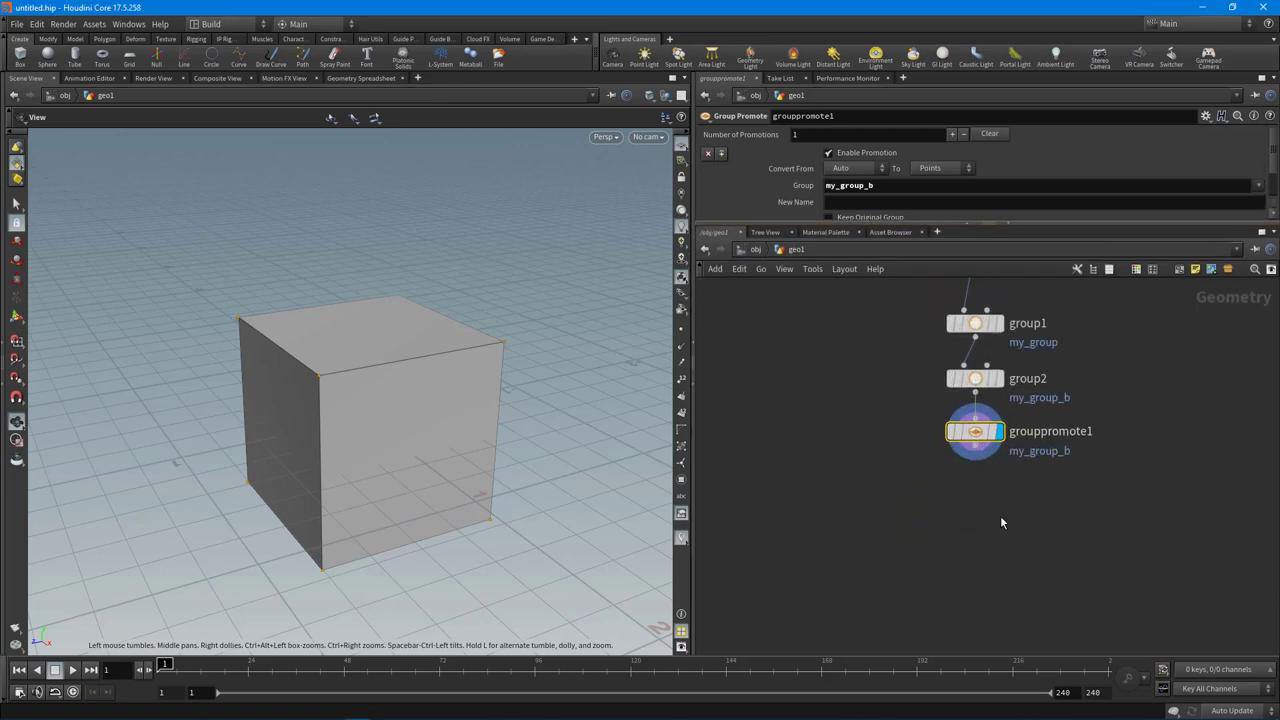
{"action": "middle_click_drag", "start_coordinate": [1000, 515], "coordinate": [897, 463]}
{"action": "key", "text": "Tab"}
{"action": "type", "text": "poi"}
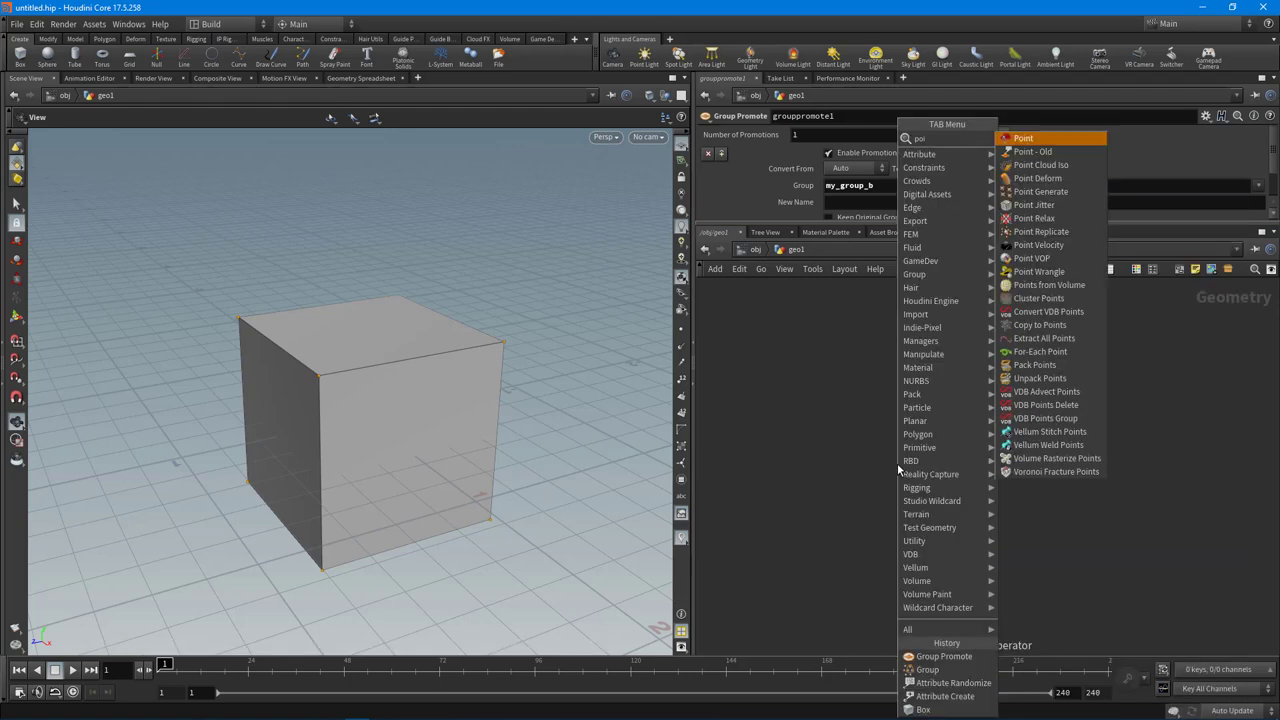
{"action": "left_click", "coordinate": [1060, 258]}
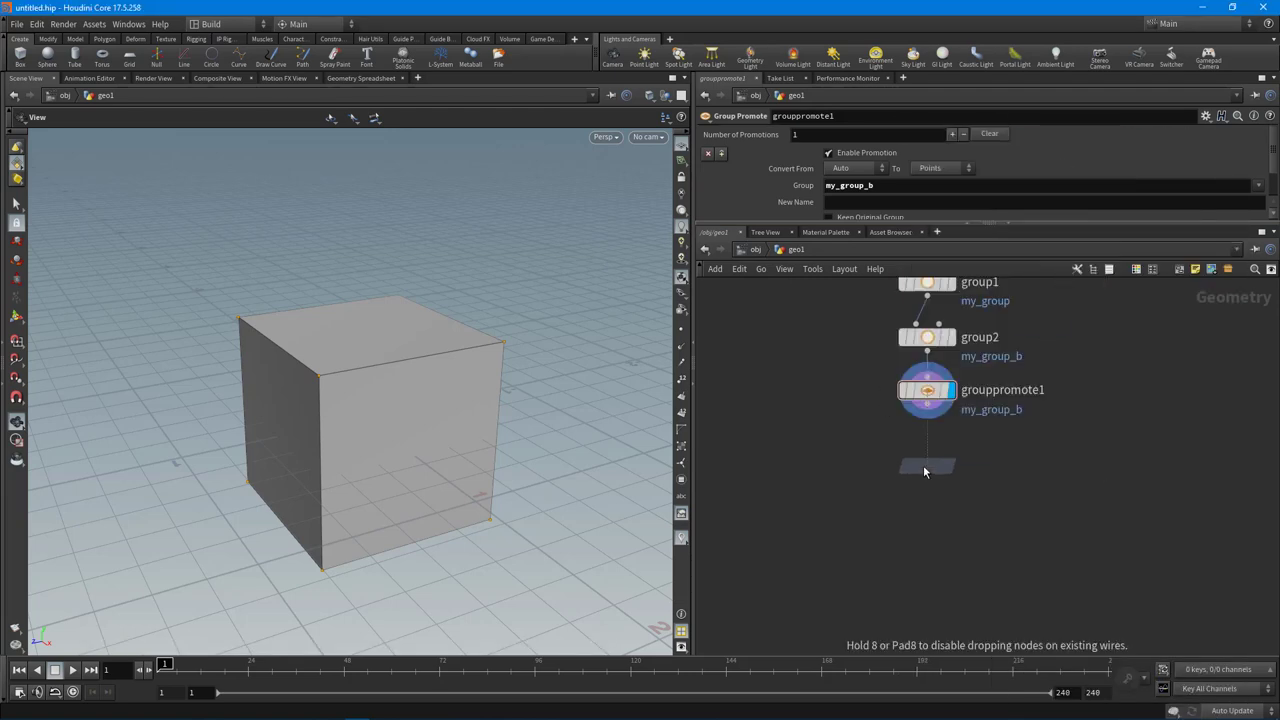
{"action": "left_click", "coordinate": [930, 464]}
{"action": "scroll", "coordinate": [935, 405], "scroll_direction": "up", "scroll_amount": 2}
{"action": "left_click", "coordinate": [916, 412]}
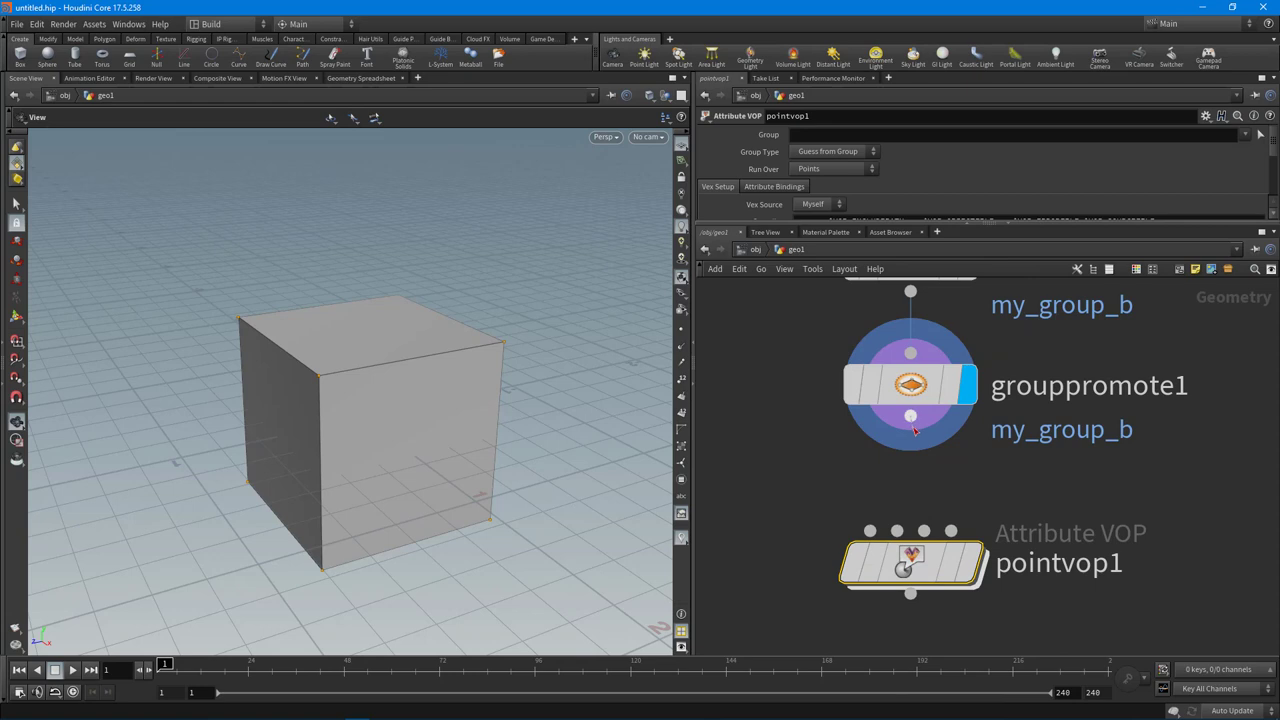
{"action": "scroll", "coordinate": [907, 410], "scroll_direction": "up", "scroll_amount": 1}
{"action": "left_click", "coordinate": [886, 477]}
{"action": "middle_click_drag", "start_coordinate": [1041, 604], "coordinate": [1038, 521]}
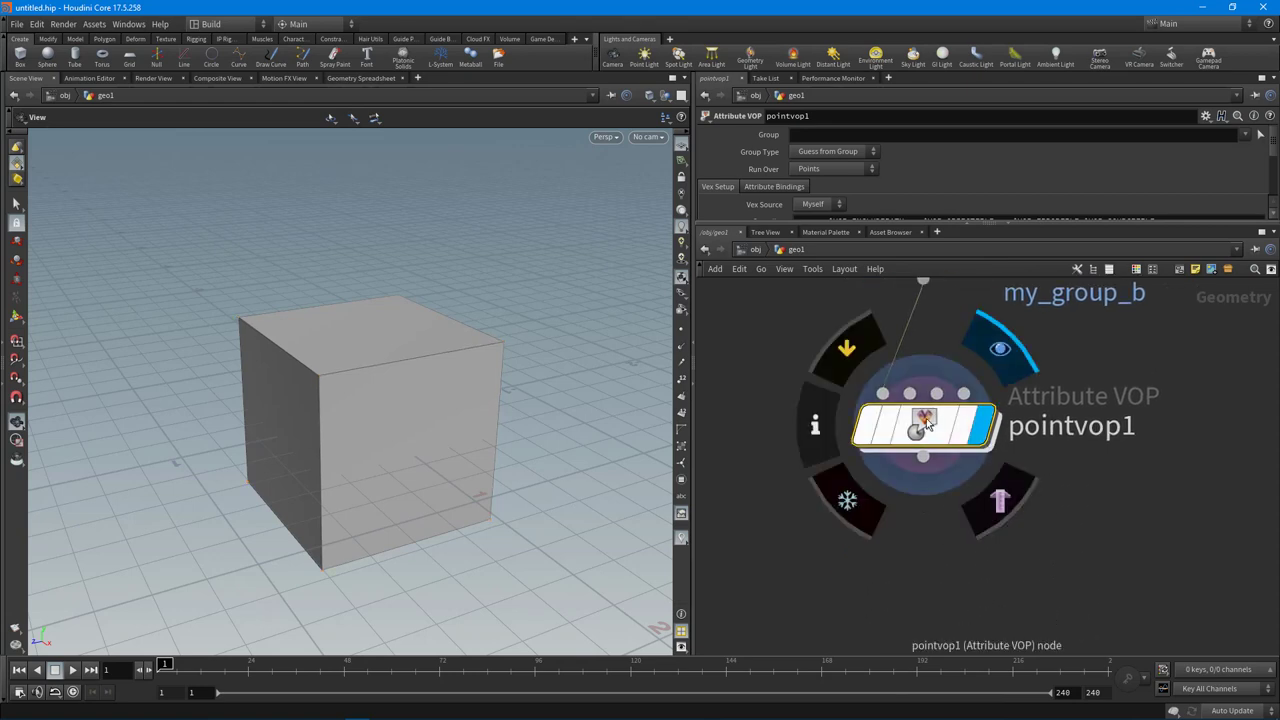
{"action": "left_click", "coordinate": [983, 428]}
- Restrict pointvop1 to the point group my_group_b
{"action": "middle_click_drag", "start_coordinate": [1095, 476], "coordinate": [1093, 498]}
{"action": "left_click_drag", "start_coordinate": [400, 450], "coordinate": [300, 452], "text": "alt"}
{"action": "middle_click_drag", "start_coordinate": [811, 339], "coordinate": [805, 425]}
{"action": "left_click", "coordinate": [930, 364]}
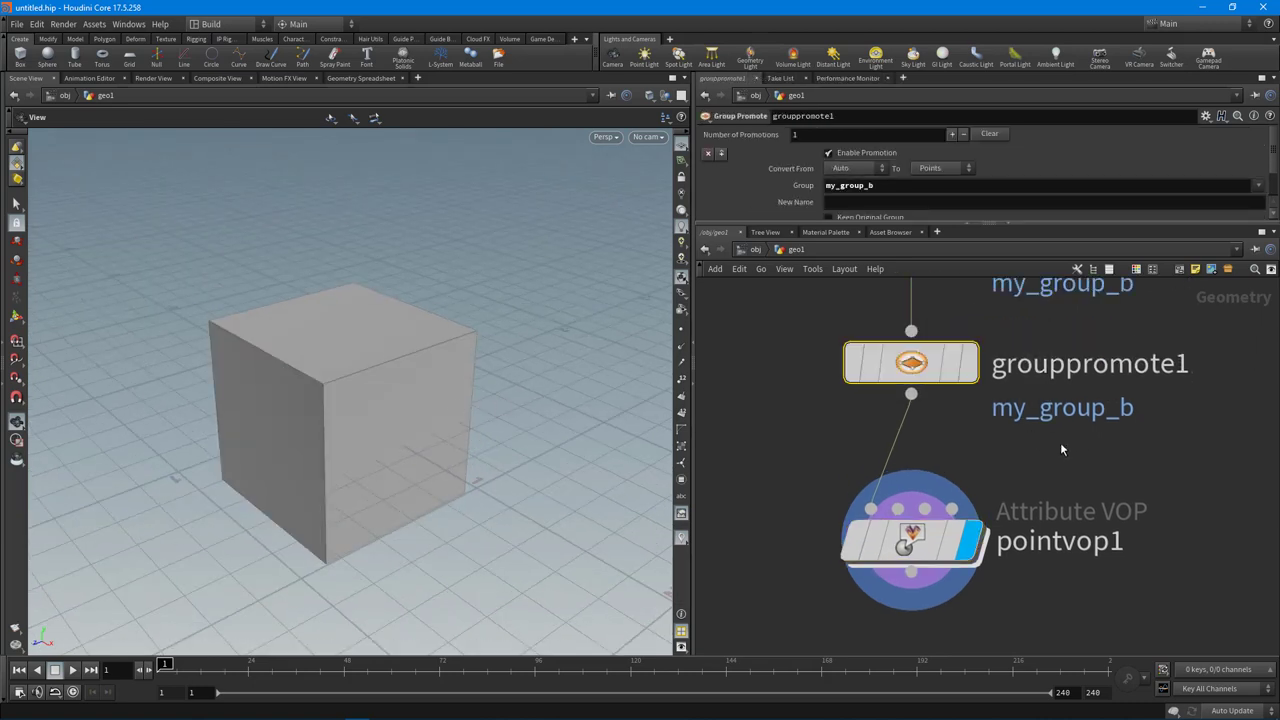
{"action": "middle_click_drag", "start_coordinate": [1080, 457], "coordinate": [1082, 409]}
{"action": "left_click", "coordinate": [907, 513]}
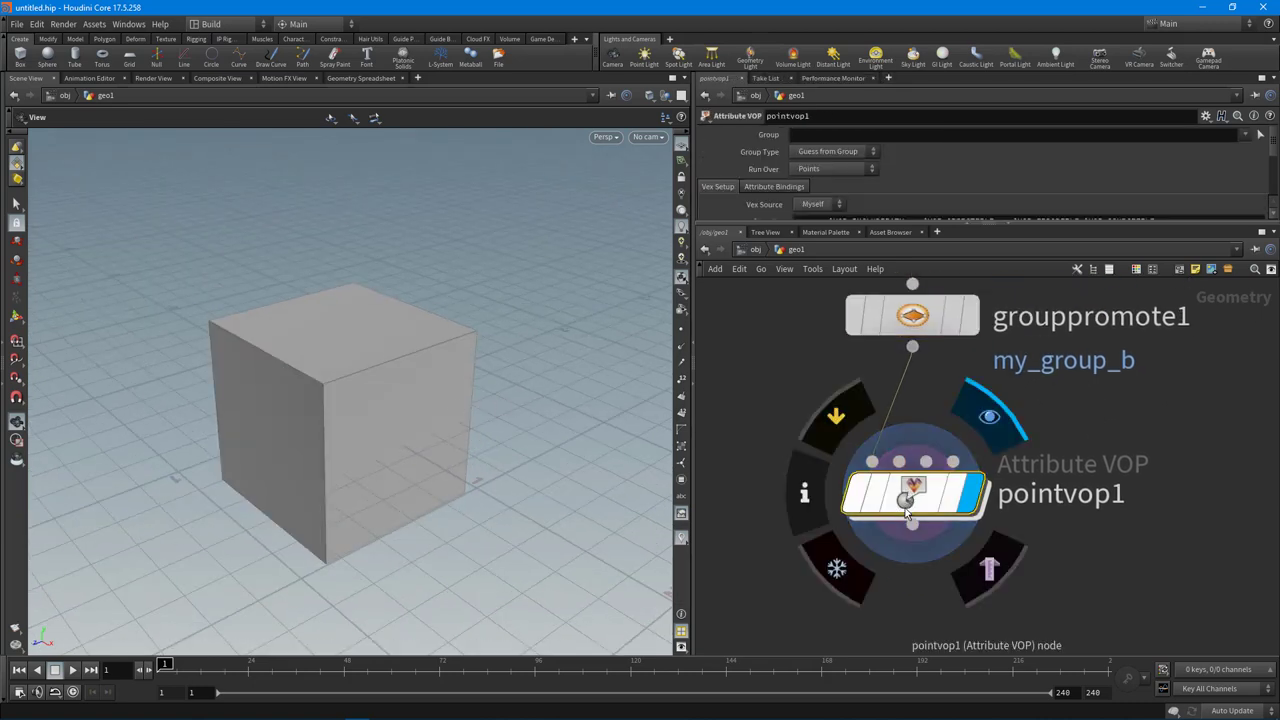
{"action": "left_click_drag", "start_coordinate": [1034, 226], "coordinate": [1034, 292]}
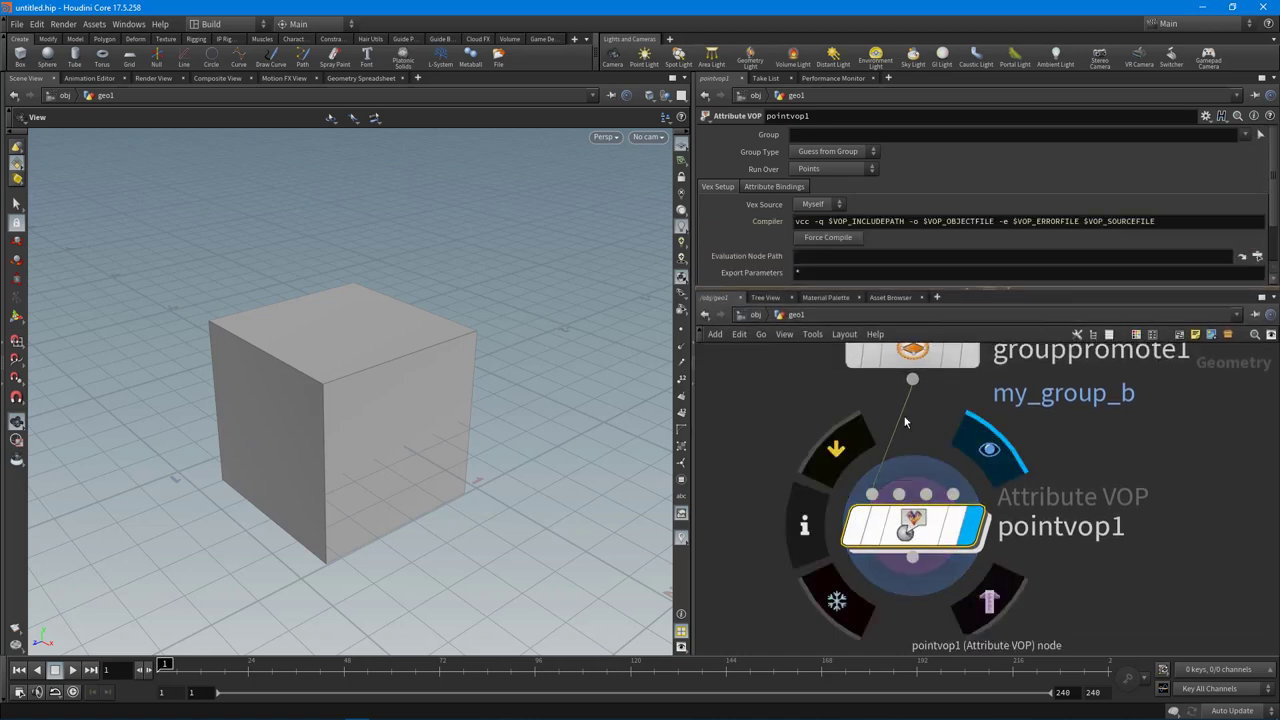
{"action": "left_click", "coordinate": [1242, 135]}
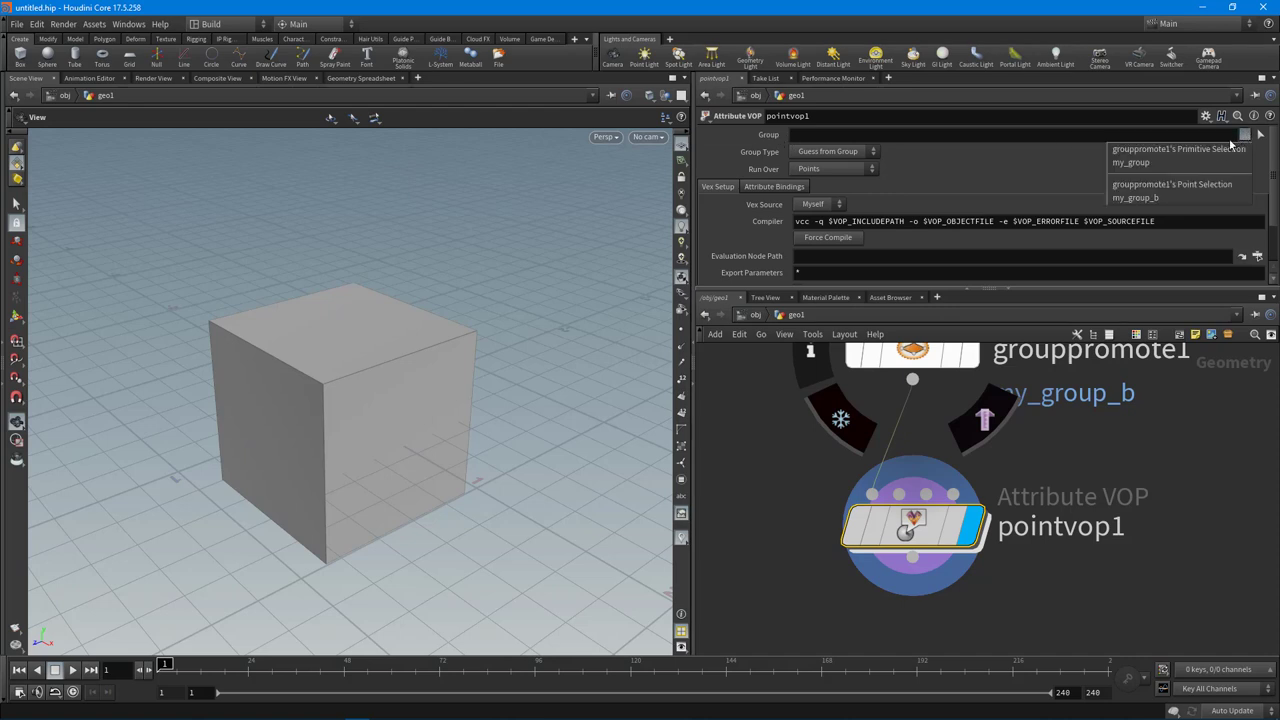
{"action": "left_click", "coordinate": [1147, 199]}
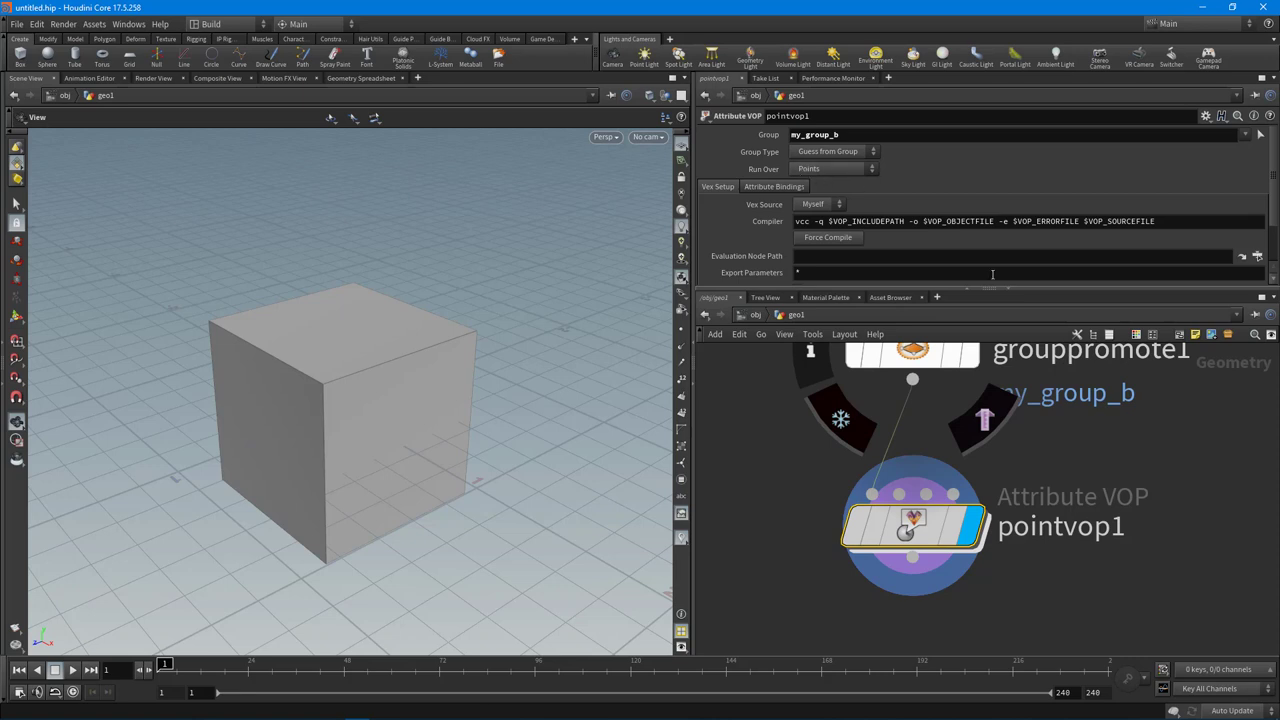
- Enter the pointvop1 network and spread the geometryvopglobal1 and geometryvopoutput1 nodes farther apart
{"action": "double_click", "coordinate": [942, 448]}
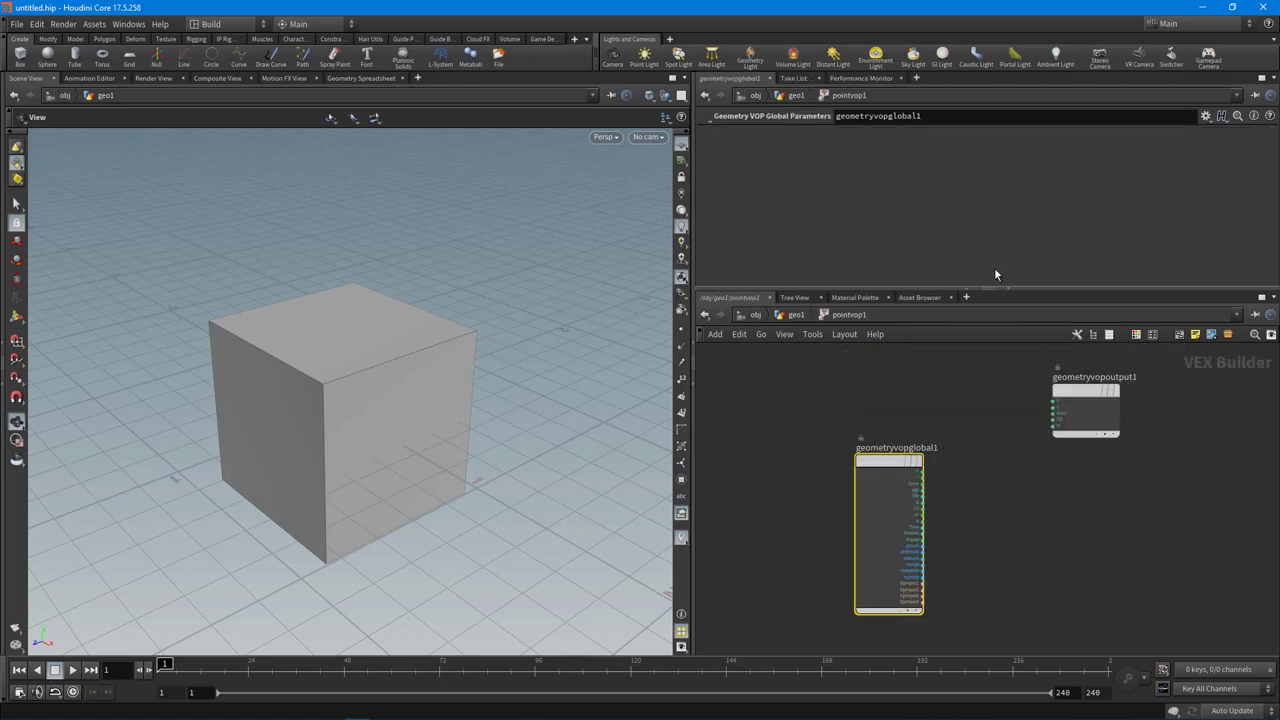
{"action": "left_click_drag", "start_coordinate": [995, 289], "coordinate": [995, 216]}
{"action": "left_click_drag", "start_coordinate": [854, 461], "coordinate": [810, 441]}
{"action": "left_click_drag", "start_coordinate": [1043, 377], "coordinate": [1076, 420]}
{"action": "left_click_drag", "start_coordinate": [430, 380], "coordinate": [353, 360]}
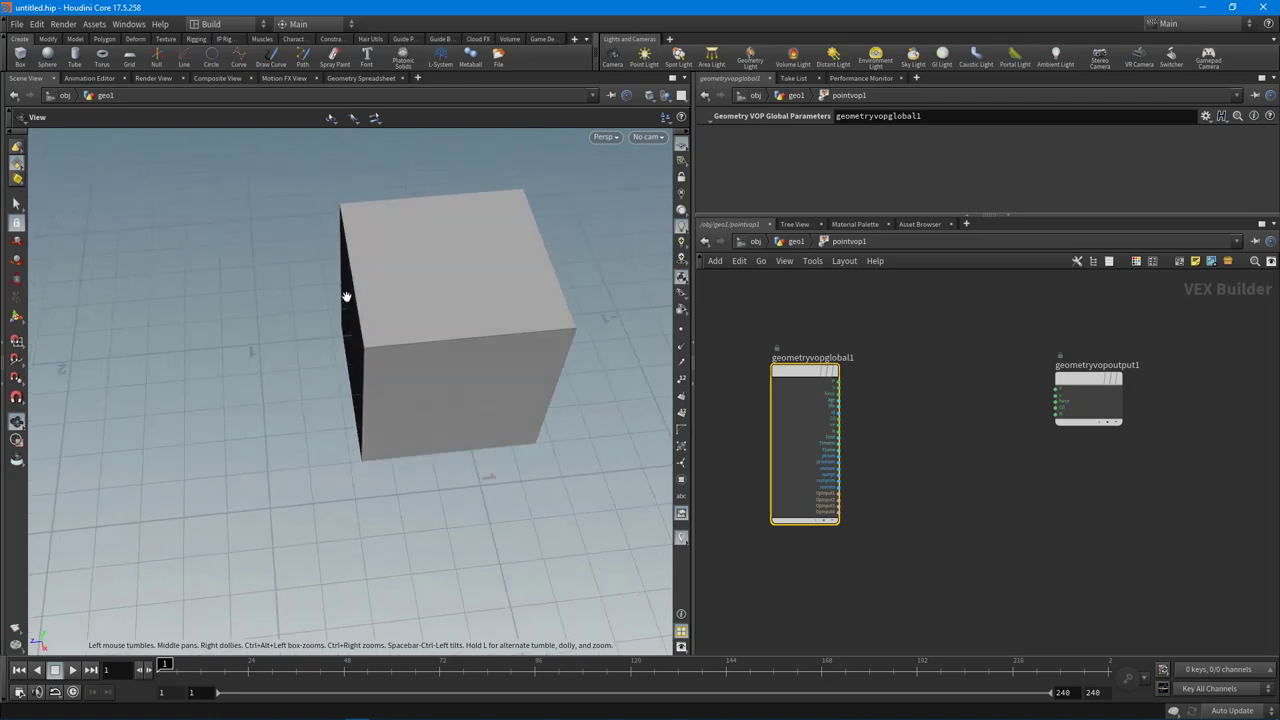
- Add a Vector to Float node and place it between geometryvopglobal1 and geometryvopoutput1
{"action": "left_click", "coordinate": [892, 438]}
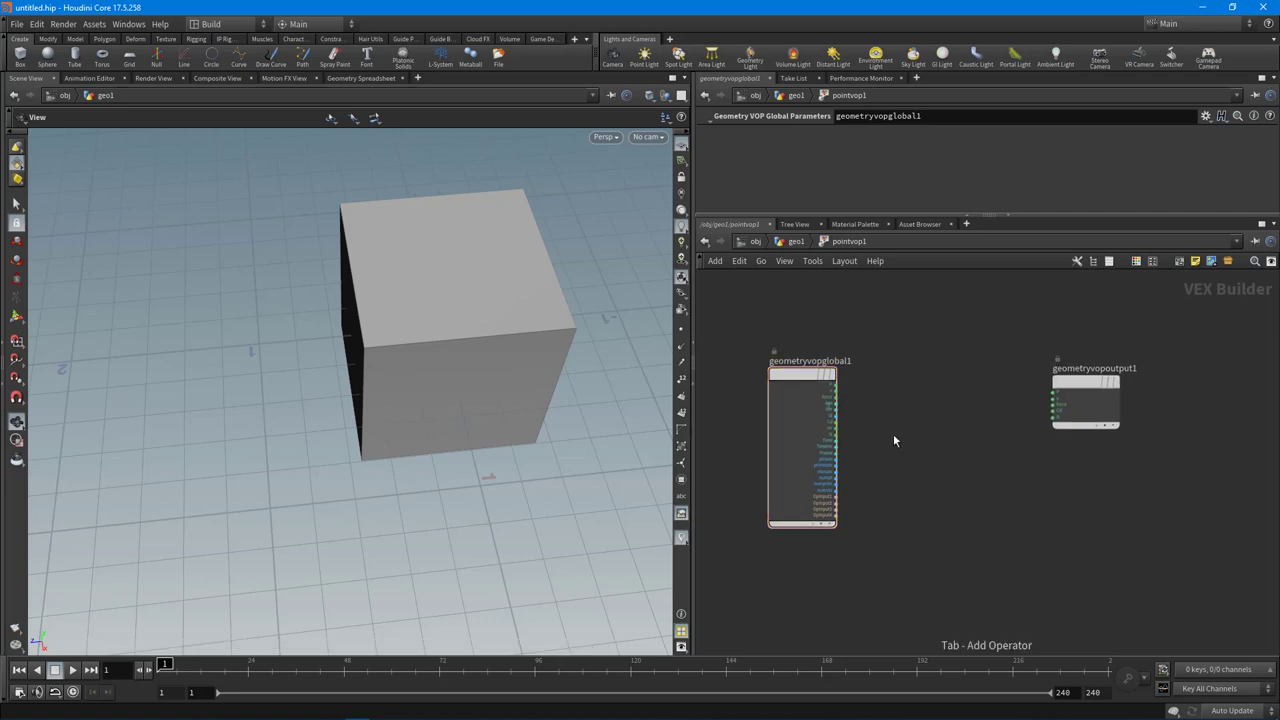
{"action": "key", "text": "Tab"}
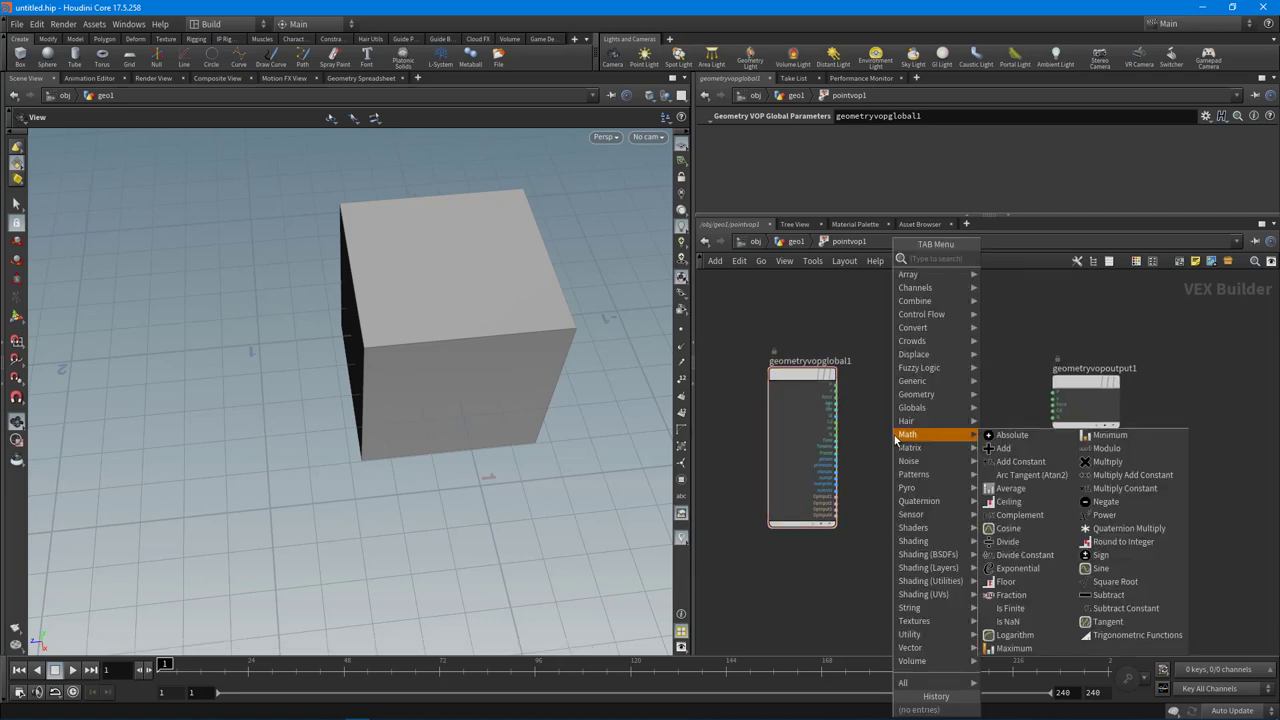
{"action": "type", "text": "vecto"}
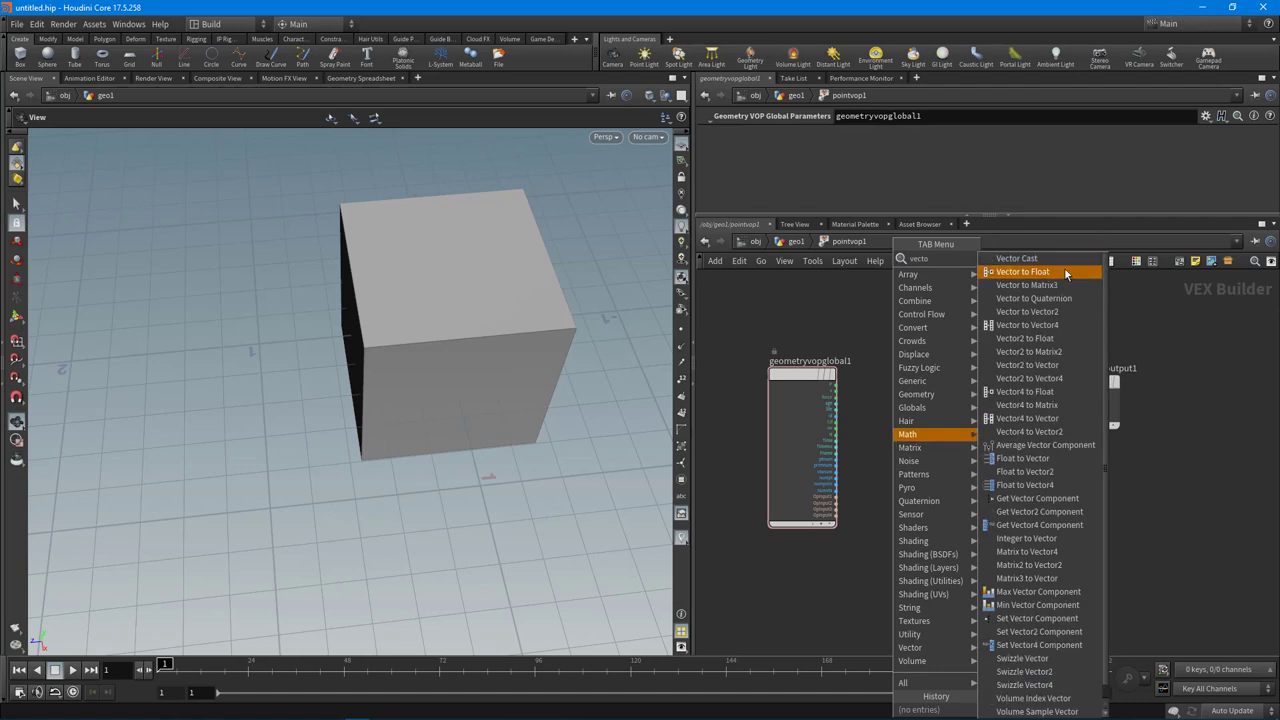
{"action": "left_click", "coordinate": [1066, 273]}
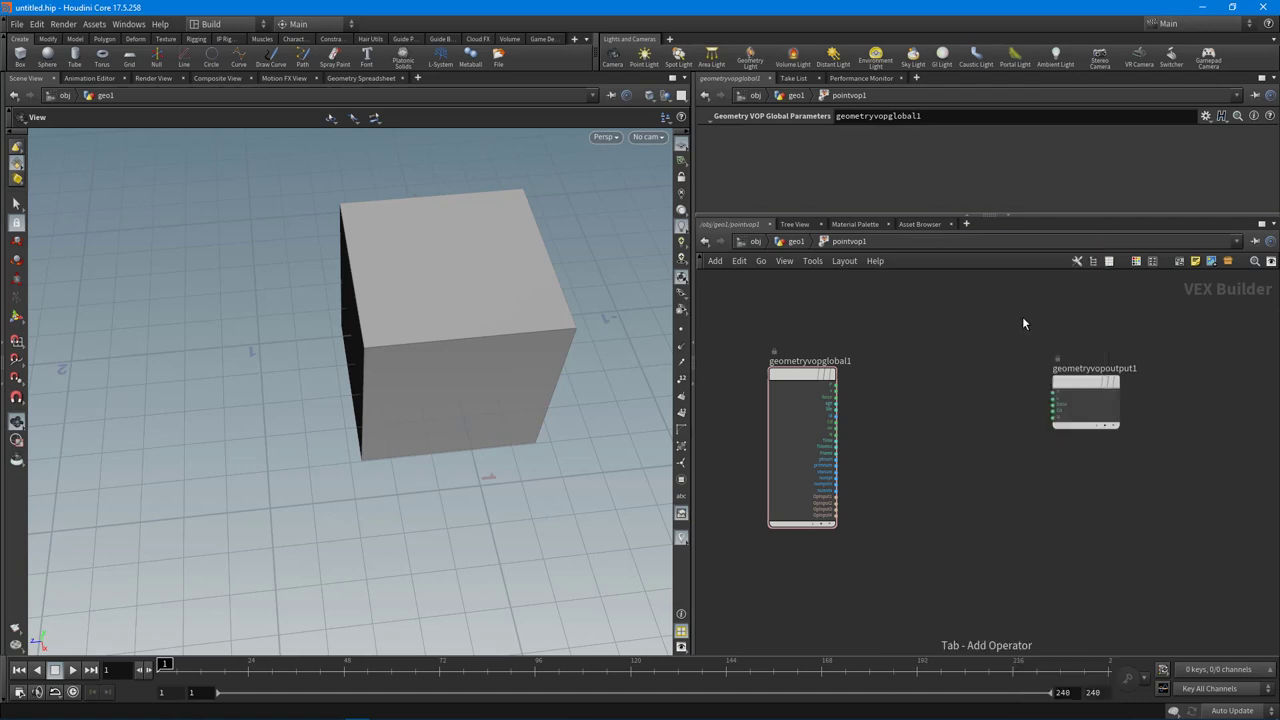
{"action": "left_click", "coordinate": [897, 397]}
{"action": "scroll", "coordinate": [898, 400], "scroll_direction": "up", "scroll_amount": 2}
{"action": "left_click_drag", "start_coordinate": [898, 400], "coordinate": [933, 400]}
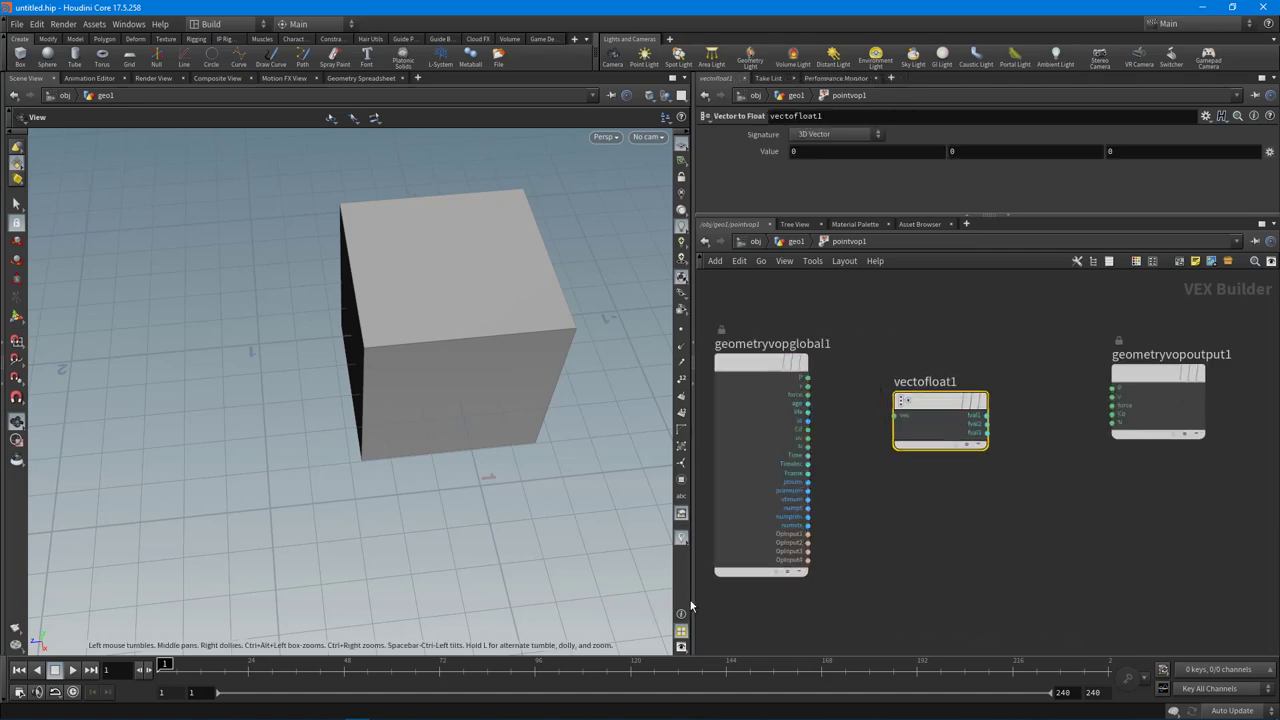
- Widen the network editor area and reposition geometryvopglobal1 and vectofloat1 to give the nodes more room
{"action": "left_click_drag", "start_coordinate": [690, 606], "coordinate": [580, 606]}
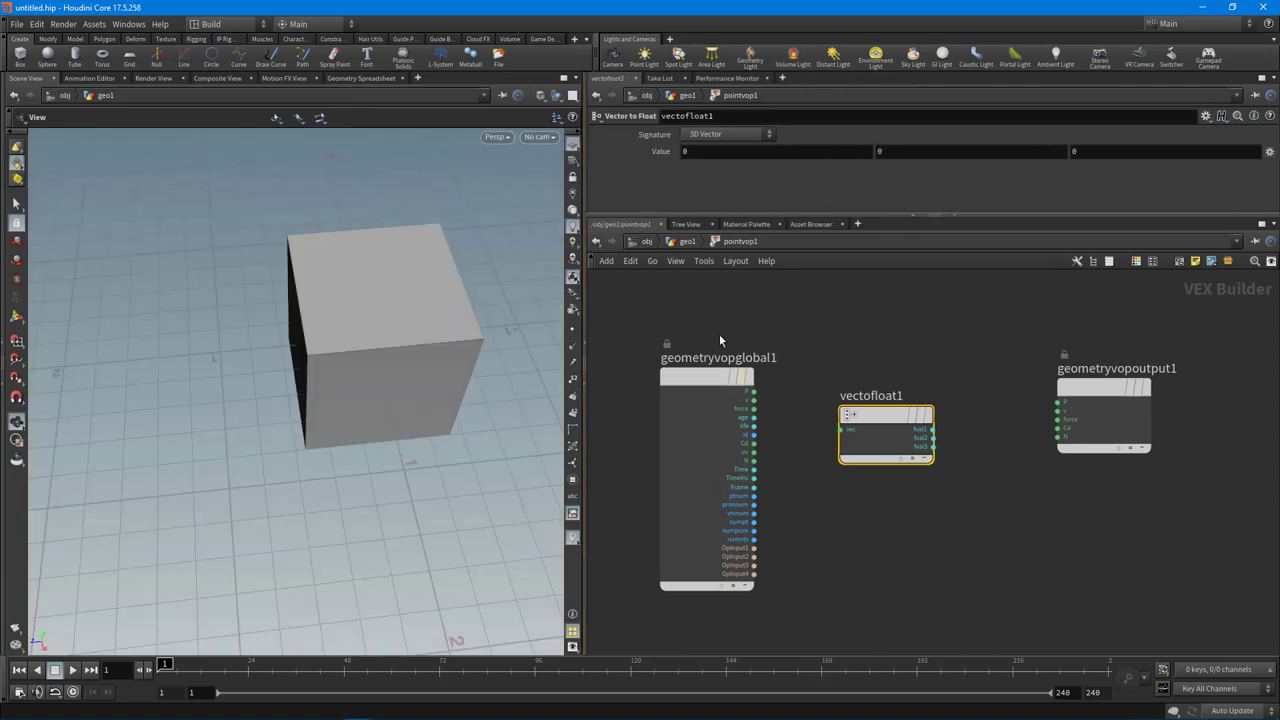
{"action": "left_click_drag", "start_coordinate": [705, 378], "coordinate": [679, 371]}
{"action": "left_click_drag", "start_coordinate": [875, 425], "coordinate": [872, 398]}
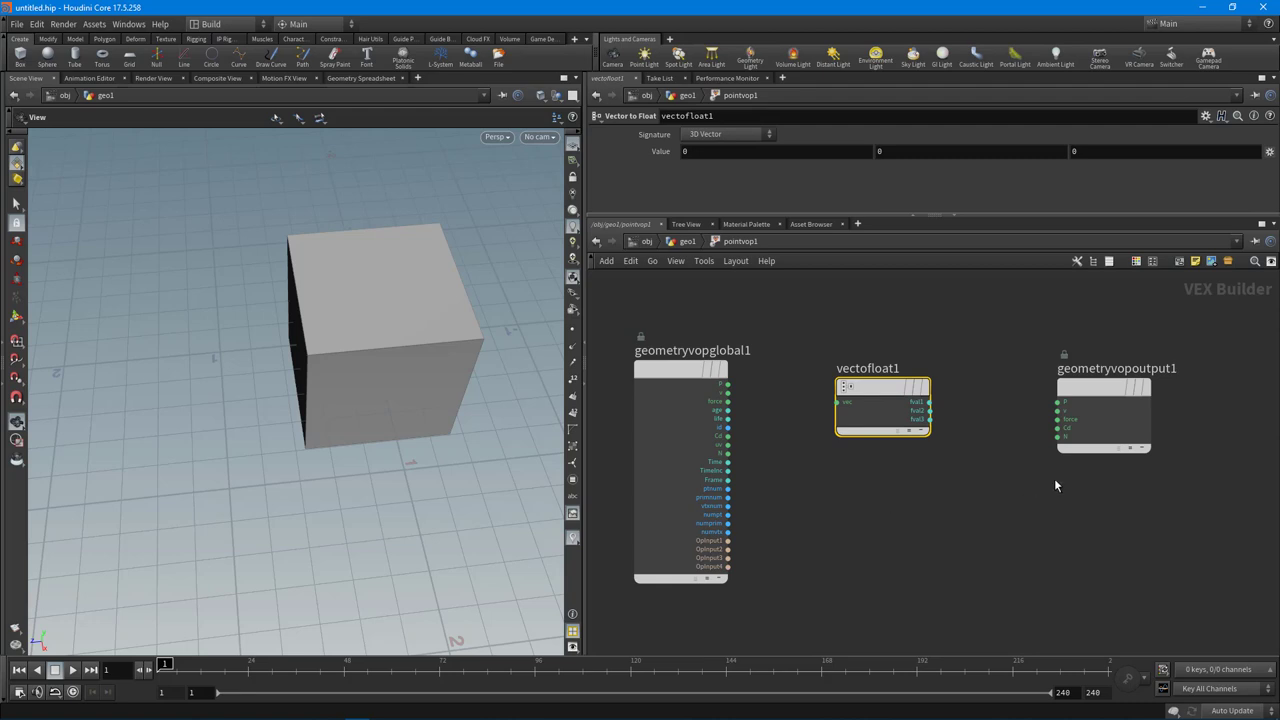
- Wire the P output of geometryvopglobal1 into the vec input of vectofloat1
{"action": "left_click", "coordinate": [930, 476]}
{"action": "key", "text": "l"}
{"action": "scroll", "coordinate": [711, 357], "scroll_direction": "up", "scroll_amount": 5}
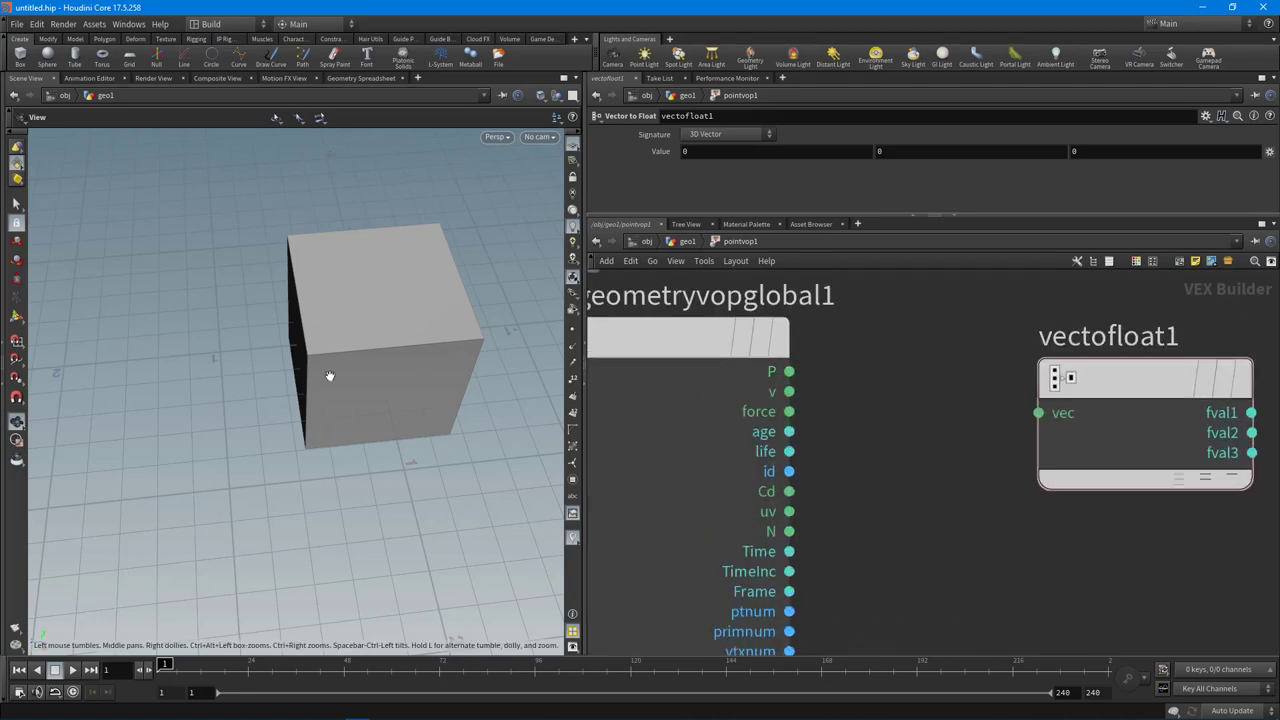
{"action": "left_click", "coordinate": [1039, 412]}
{"action": "middle_click_drag", "start_coordinate": [1096, 396], "coordinate": [858, 417]}
{"action": "left_click_drag", "start_coordinate": [858, 417], "coordinate": [751, 413]}
{"action": "middle_click_drag", "start_coordinate": [880, 455], "coordinate": [891, 366]}
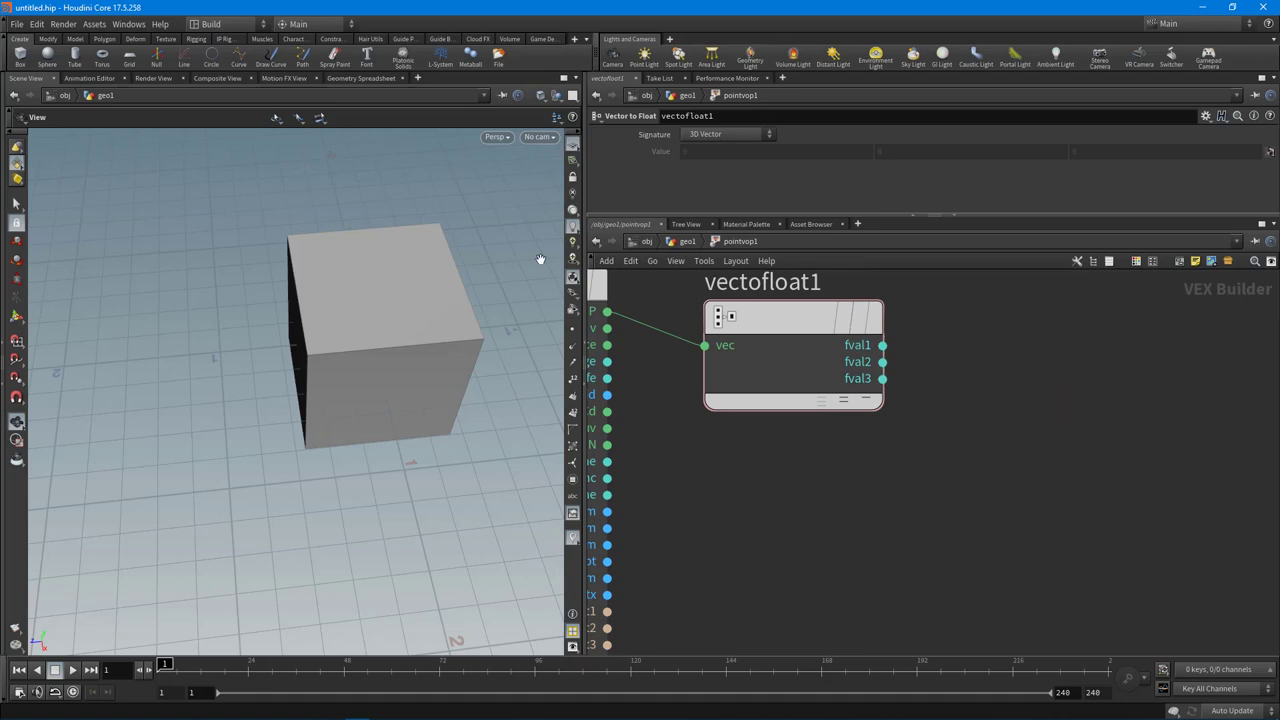
- Examine the point position components P[x], P[y] and P[z] in the Geometry Spreadsheet and return to the scene view
{"action": "left_click", "coordinate": [358, 78]}
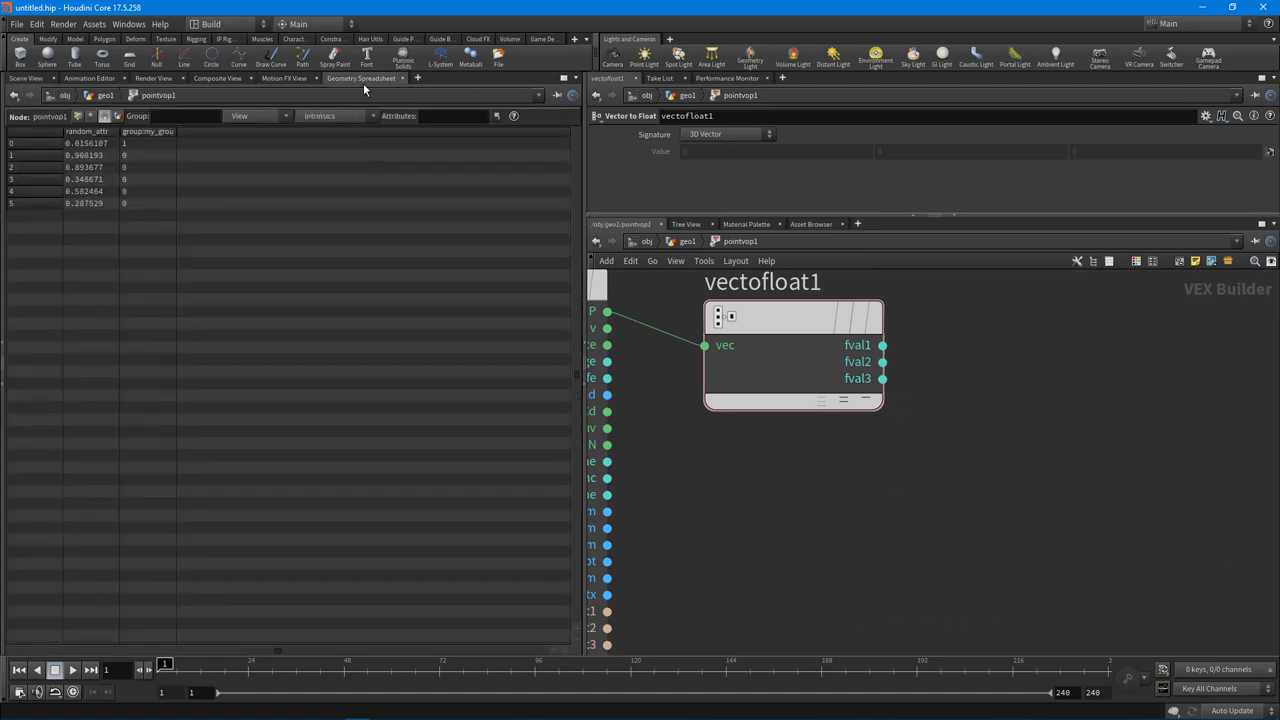
{"action": "left_click", "coordinate": [77, 117]}
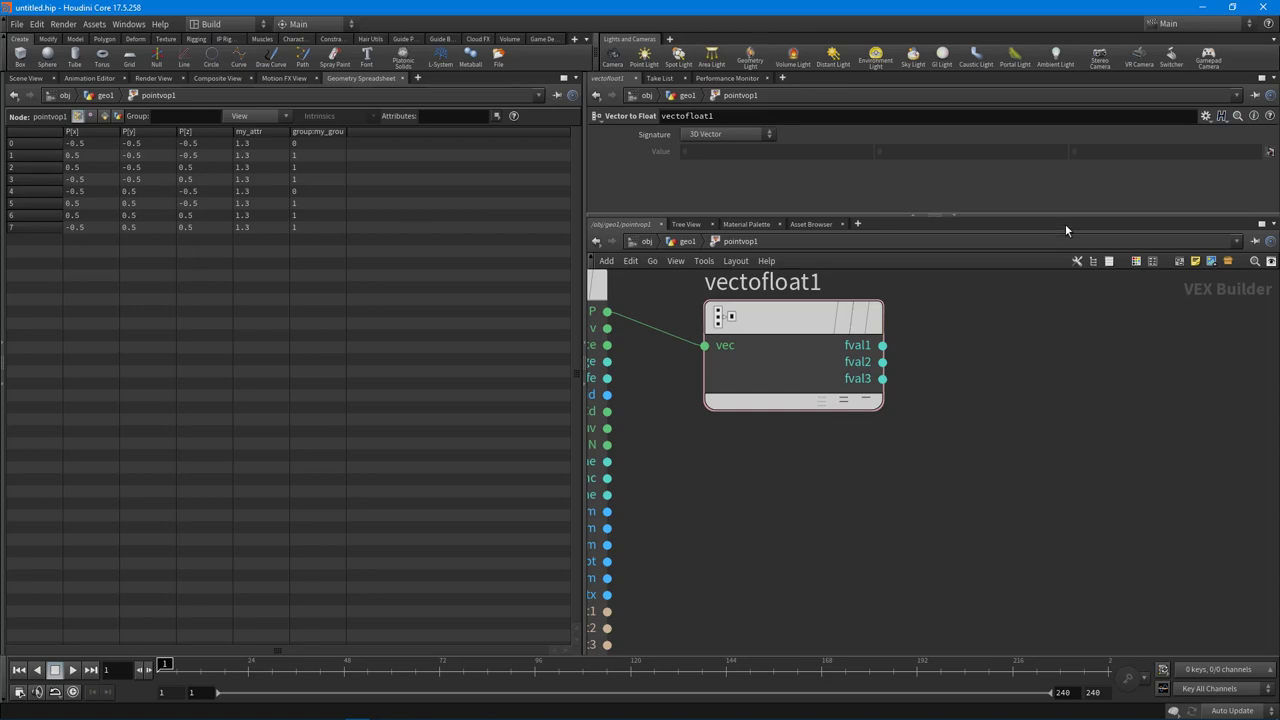
{"action": "left_click", "coordinate": [24, 78]}
{"action": "key", "text": "h"}
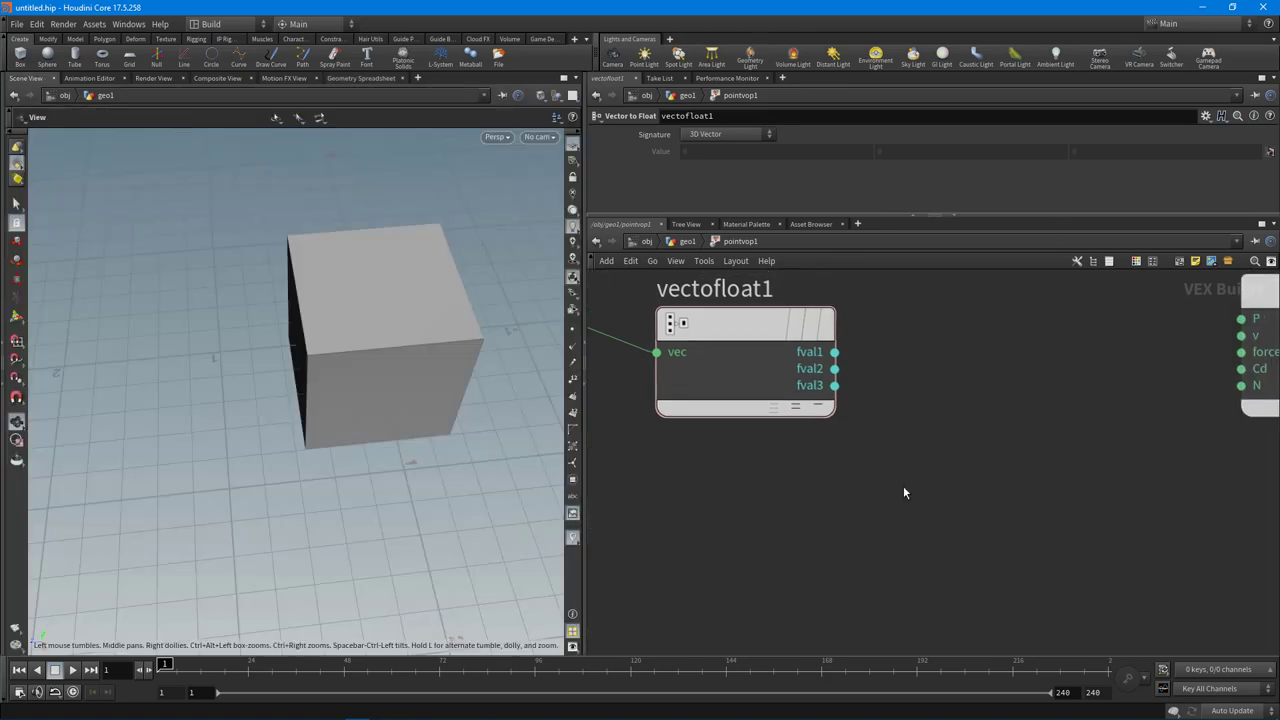
- Add a Constant node below vectofloat1 and set its float default to 1
{"action": "key", "text": "Tab"}
{"action": "type", "text": "con"}
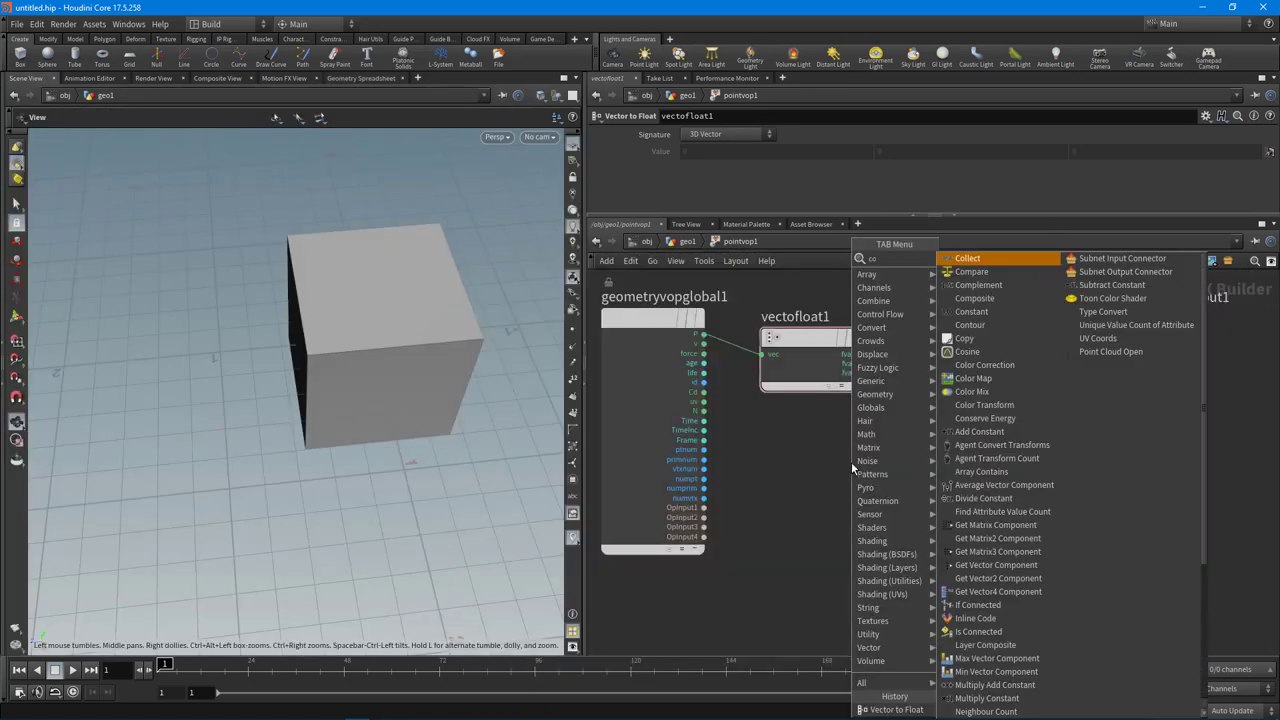
{"action": "key", "text": "Return"}
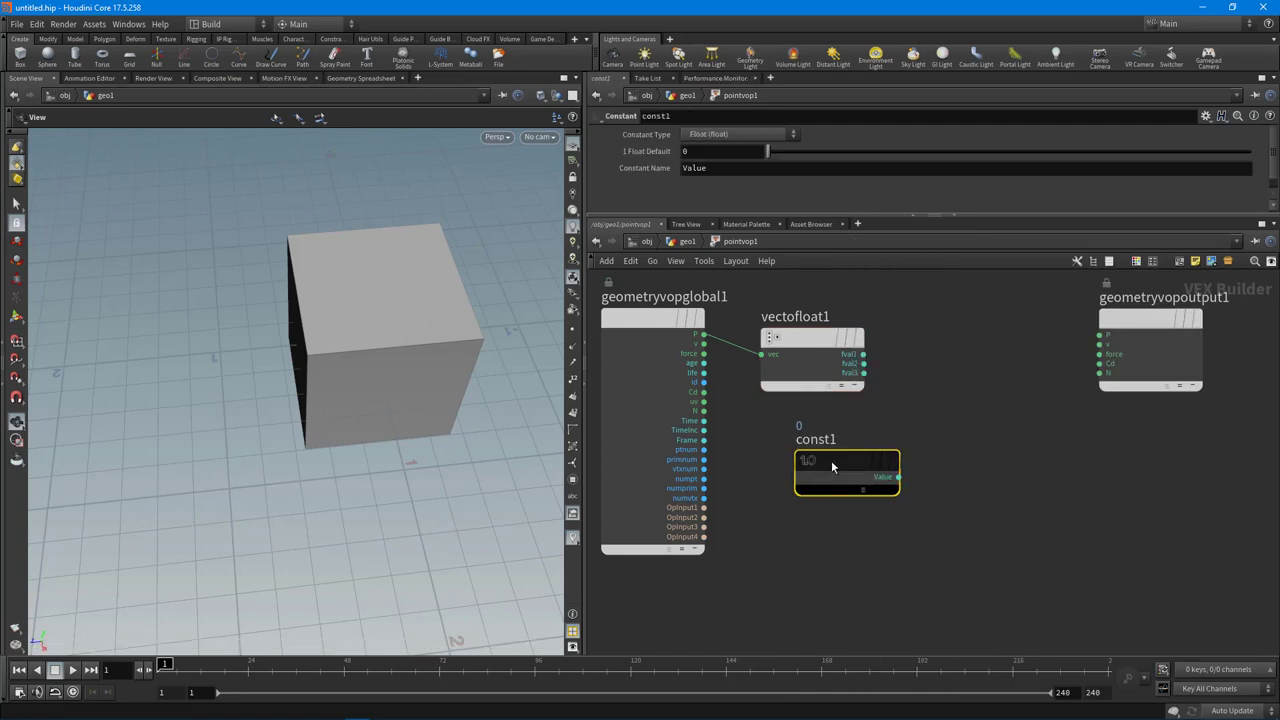
{"action": "left_click", "coordinate": [797, 465]}
{"action": "left_click", "coordinate": [712, 152]}
{"action": "type", "text": "1"}
{"action": "key", "text": "Return"}
{"action": "left_click", "coordinate": [983, 389]}
{"action": "middle_click_drag", "start_coordinate": [907, 401], "coordinate": [881, 405]}
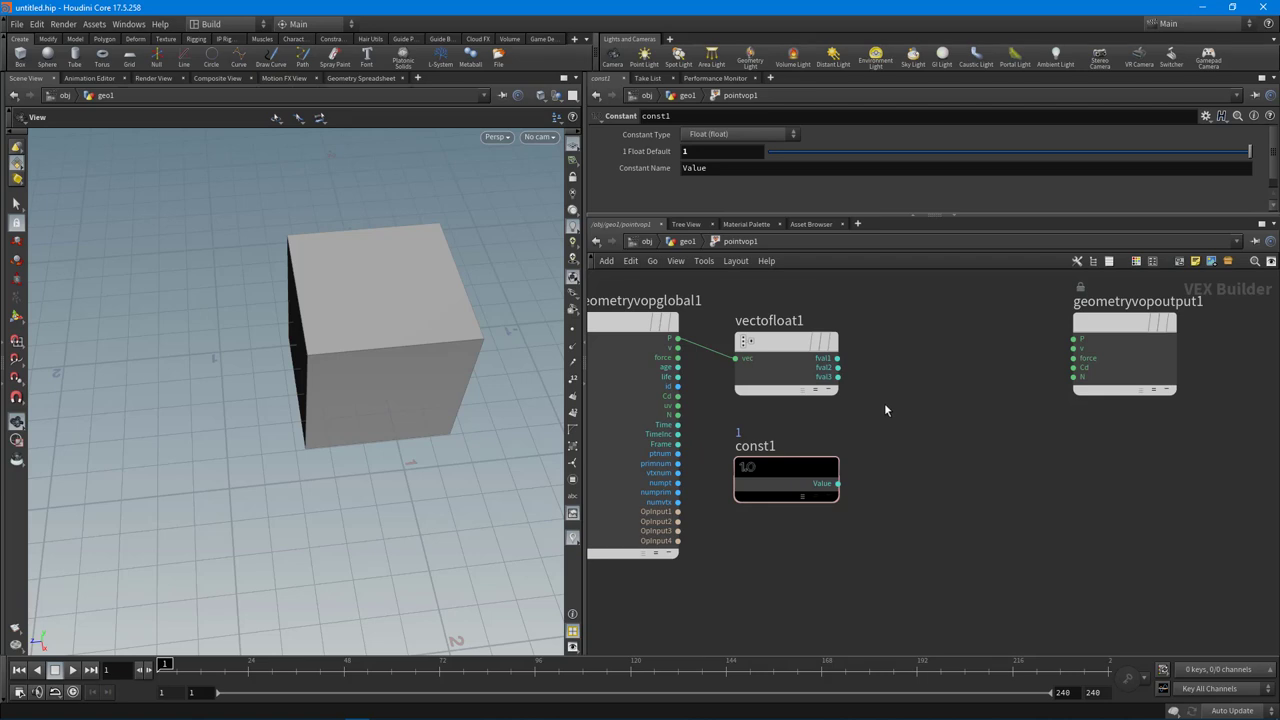
- Add an Add node and wire vectofloat1's fval3 and const1's Value into its first two inputs
{"action": "key", "text": "Tab"}
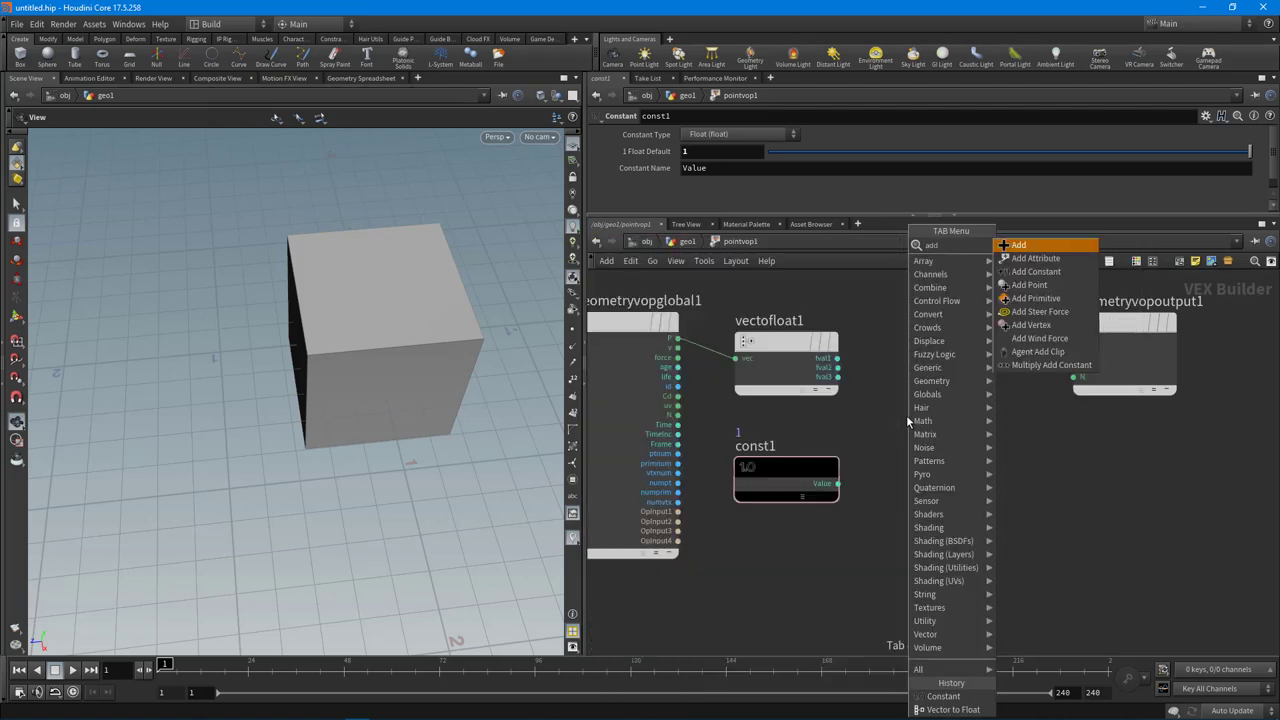
{"action": "key", "text": "Return"}
{"action": "left_click", "coordinate": [907, 421]}
{"action": "scroll", "coordinate": [830, 375], "scroll_direction": "up", "scroll_amount": 4}
{"action": "left_click", "coordinate": [820, 369]}
{"action": "left_click", "coordinate": [879, 493]}
{"action": "middle_click_drag", "start_coordinate": [983, 610], "coordinate": [760, 514]}
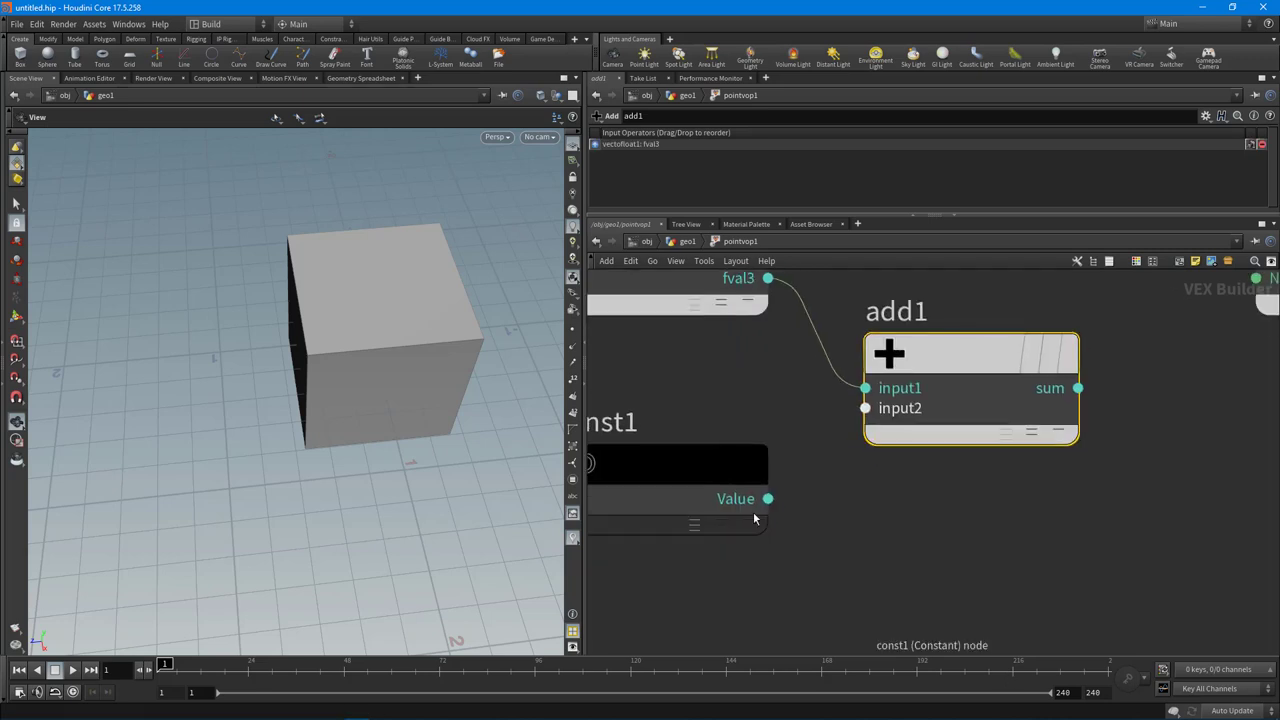
{"action": "left_click_drag", "start_coordinate": [769, 499], "coordinate": [866, 408]}
{"action": "scroll", "coordinate": [998, 522], "scroll_direction": "down", "scroll_amount": 4}
- Spread the nodes apart and place a Float to Vector node between add1 and geometryvopoutput1
{"action": "mouse_move", "coordinate": [1019, 368]}
{"action": "left_click_drag", "start_coordinate": [1019, 368], "coordinate": [1160, 368]}
{"action": "middle_click_drag", "start_coordinate": [843, 391], "coordinate": [1033, 373]}
{"action": "left_click_drag", "start_coordinate": [815, 372], "coordinate": [801, 348]}
{"action": "middle_click_drag", "start_coordinate": [993, 381], "coordinate": [830, 400]}
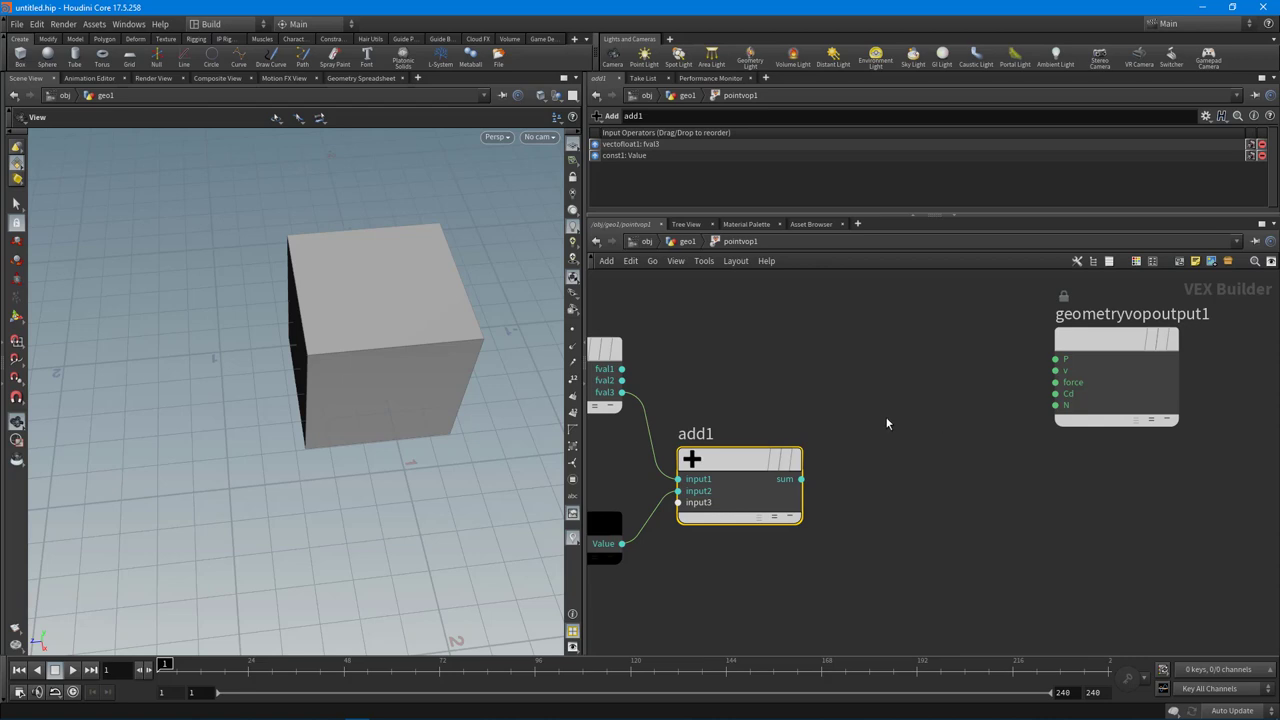
{"action": "middle_click_drag", "start_coordinate": [883, 406], "coordinate": [888, 407]}
{"action": "key", "text": "Tab"}
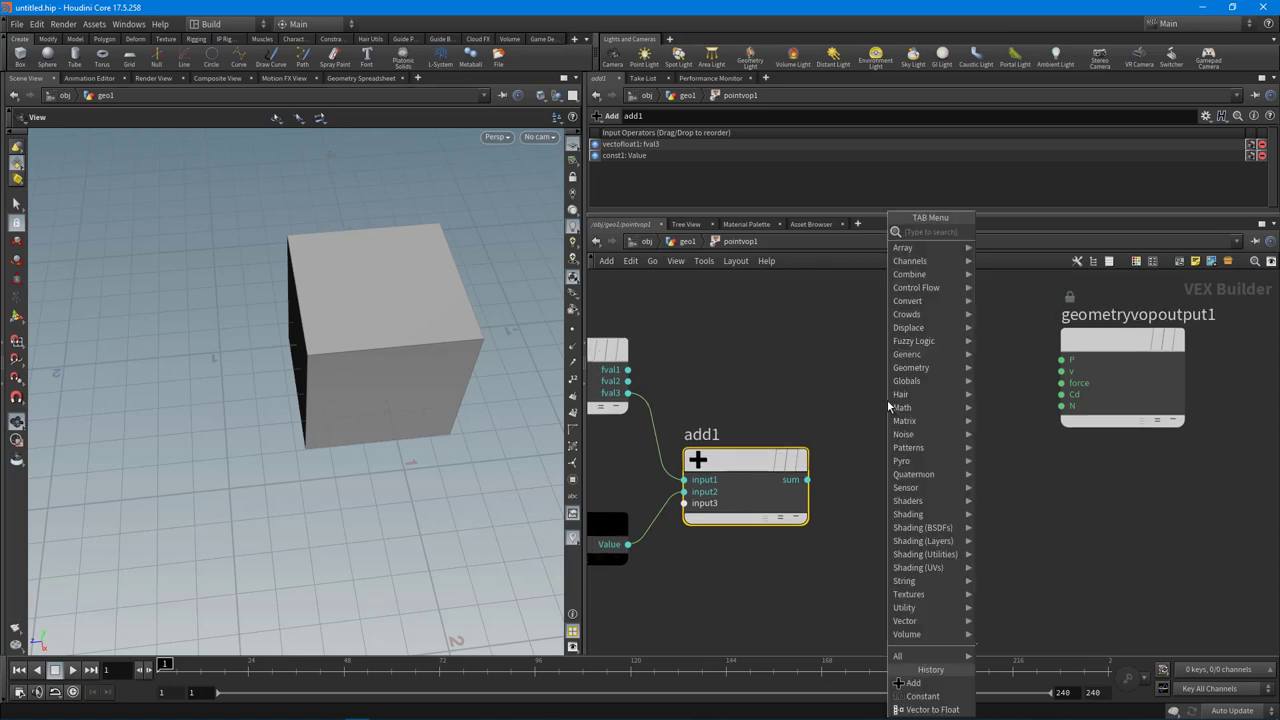
{"action": "type", "text": "float"}
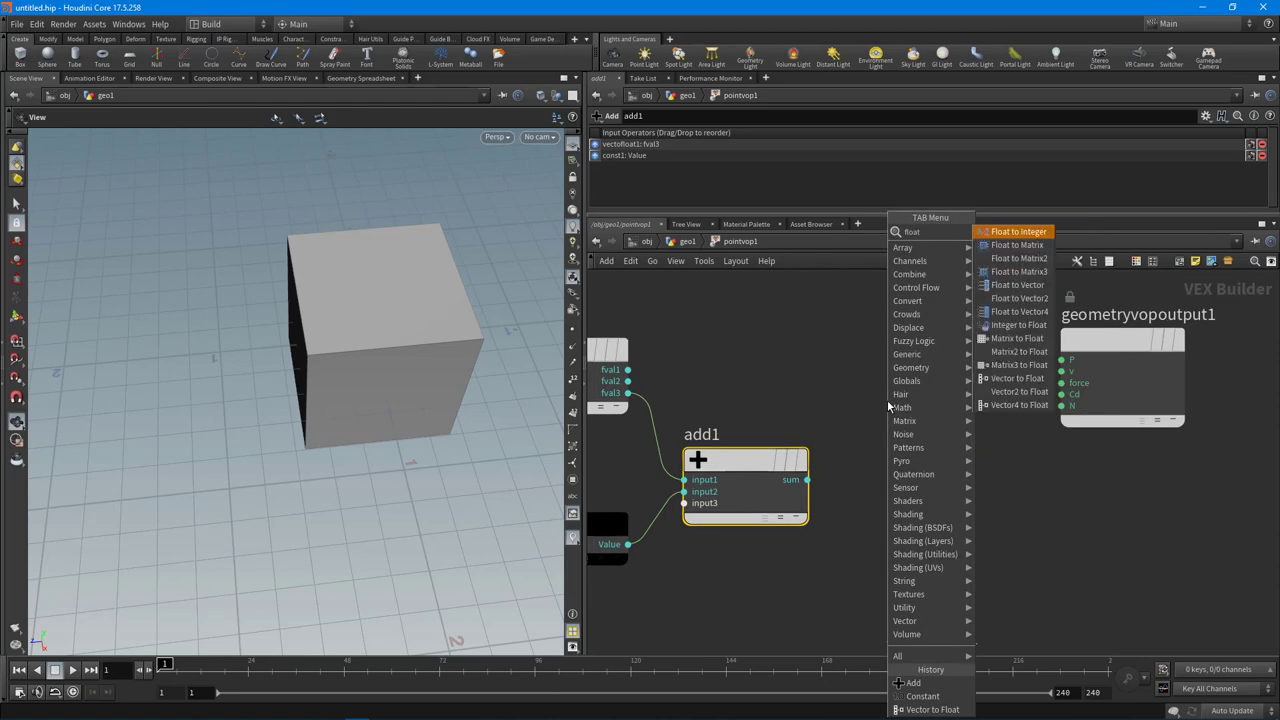
{"action": "left_click", "coordinate": [1036, 290]}
{"action": "left_click", "coordinate": [914, 390]}
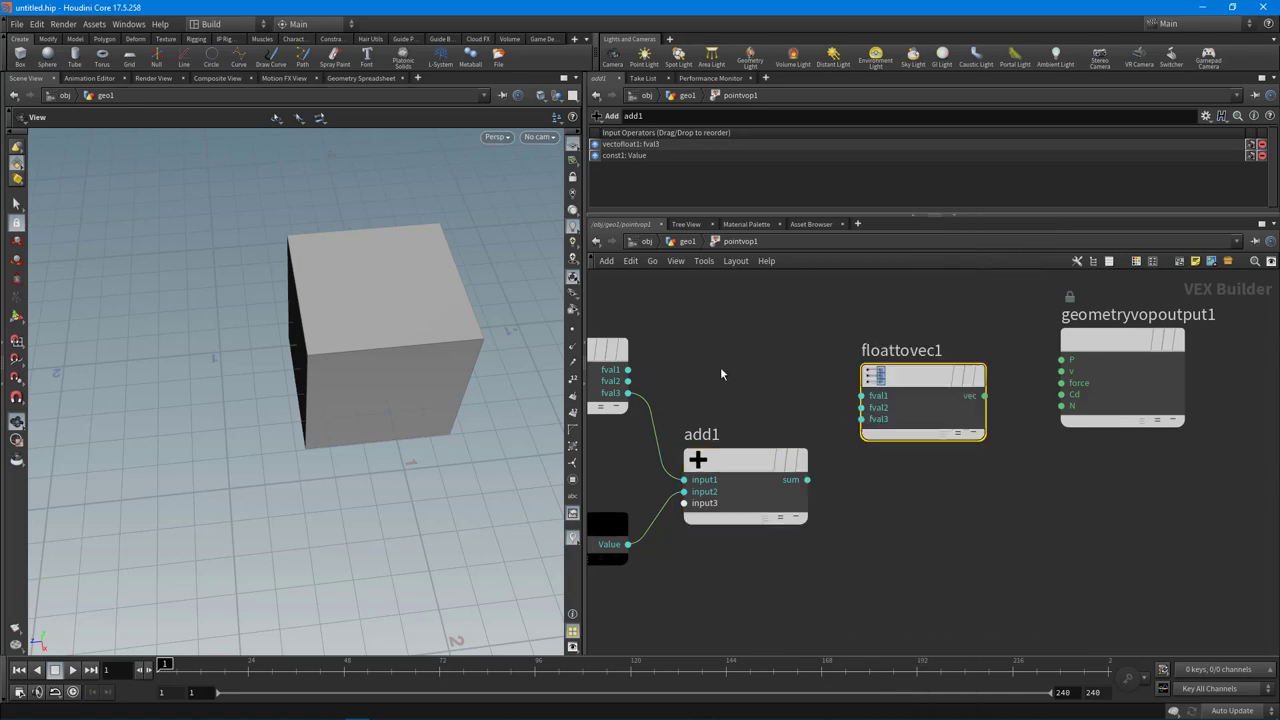
- Wire fval1, fval2 and add1's sum into floattovec1's three inputs, and its vec output into P of geometryvopoutput1
{"action": "scroll", "coordinate": [640, 383], "scroll_direction": "up", "scroll_amount": 3}
{"action": "left_click_drag", "start_coordinate": [615, 361], "coordinate": [952, 399]}
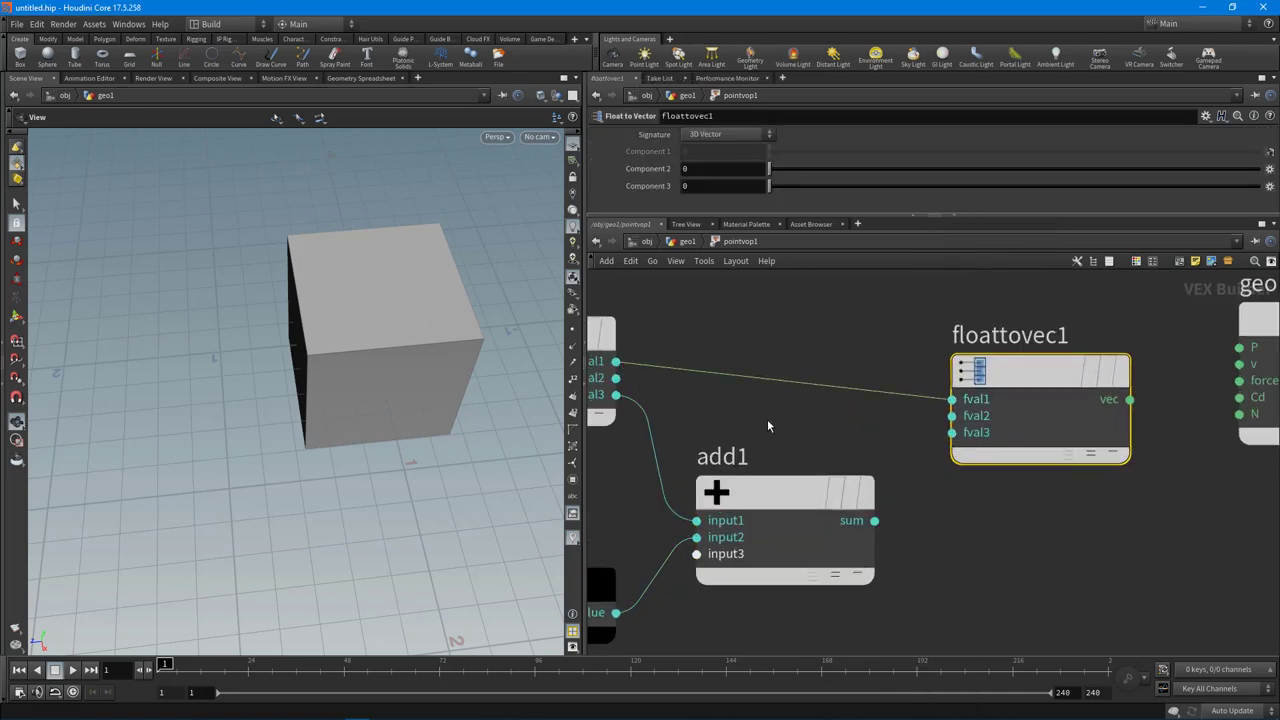
{"action": "middle_click_drag", "start_coordinate": [612, 382], "coordinate": [632, 368]}
{"action": "left_click_drag", "start_coordinate": [636, 364], "coordinate": [971, 401]}
{"action": "left_click_drag", "start_coordinate": [894, 506], "coordinate": [971, 418]}
{"action": "middle_click_drag", "start_coordinate": [1099, 517], "coordinate": [862, 558]}
{"action": "left_click_drag", "start_coordinate": [880, 440], "coordinate": [1022, 374]}
- Inspect the deformed box in the viewport and show the parameters of const1
{"action": "left_click_drag", "start_coordinate": [463, 403], "coordinate": [291, 351]}
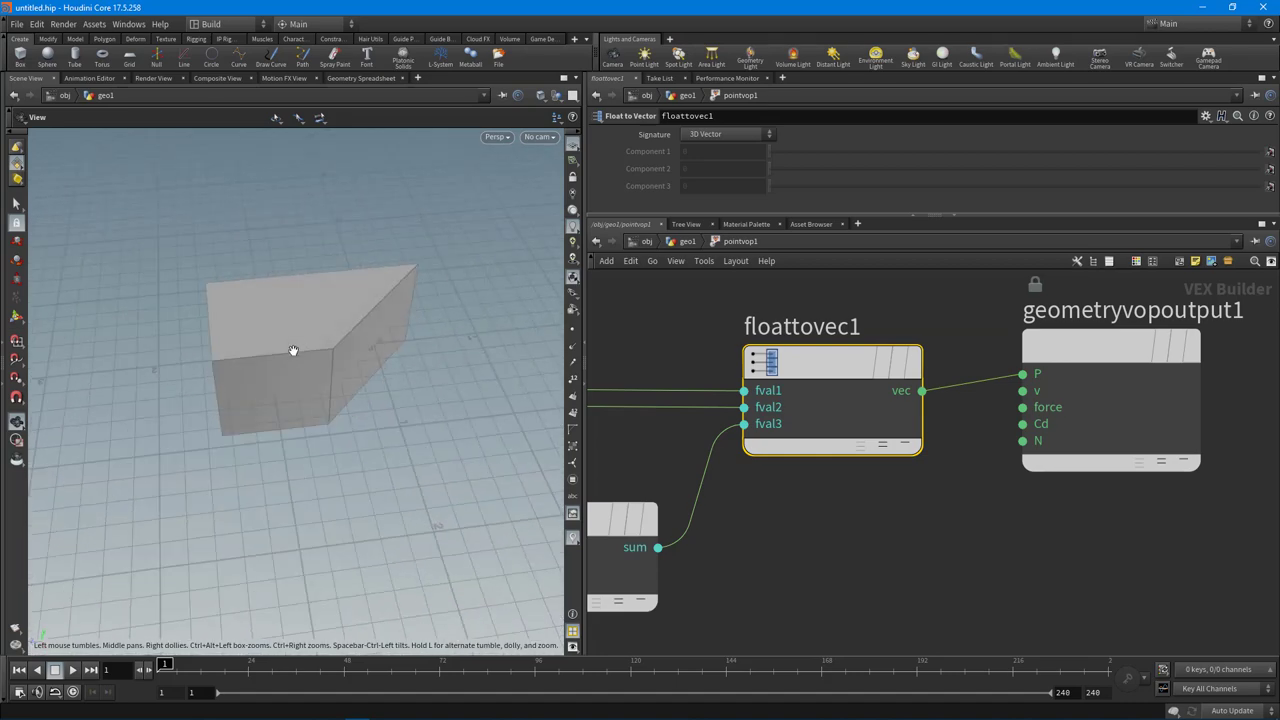
{"action": "middle_click_drag", "start_coordinate": [823, 540], "coordinate": [937, 481]}
{"action": "left_click_drag", "start_coordinate": [386, 378], "coordinate": [390, 372]}
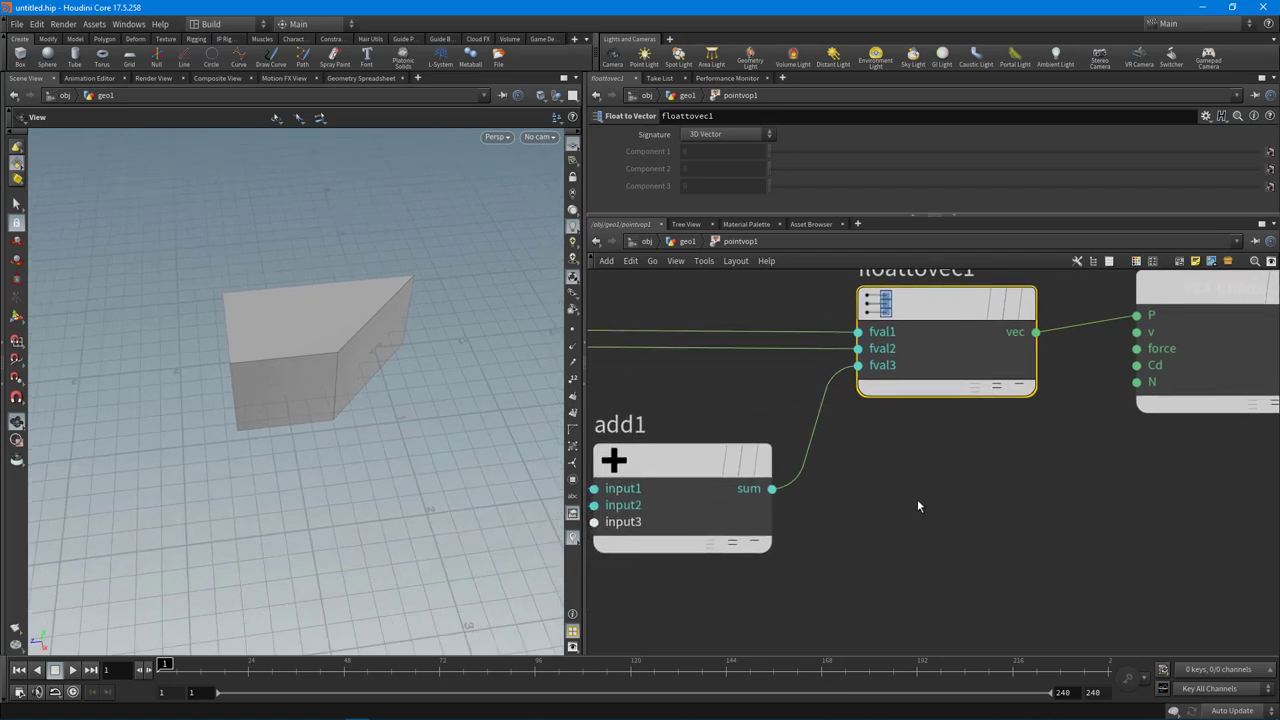
{"action": "middle_click_drag", "start_coordinate": [917, 509], "coordinate": [700, 489]}
{"action": "middle_click_drag", "start_coordinate": [701, 574], "coordinate": [709, 463]}
{"action": "left_click", "coordinate": [710, 462]}
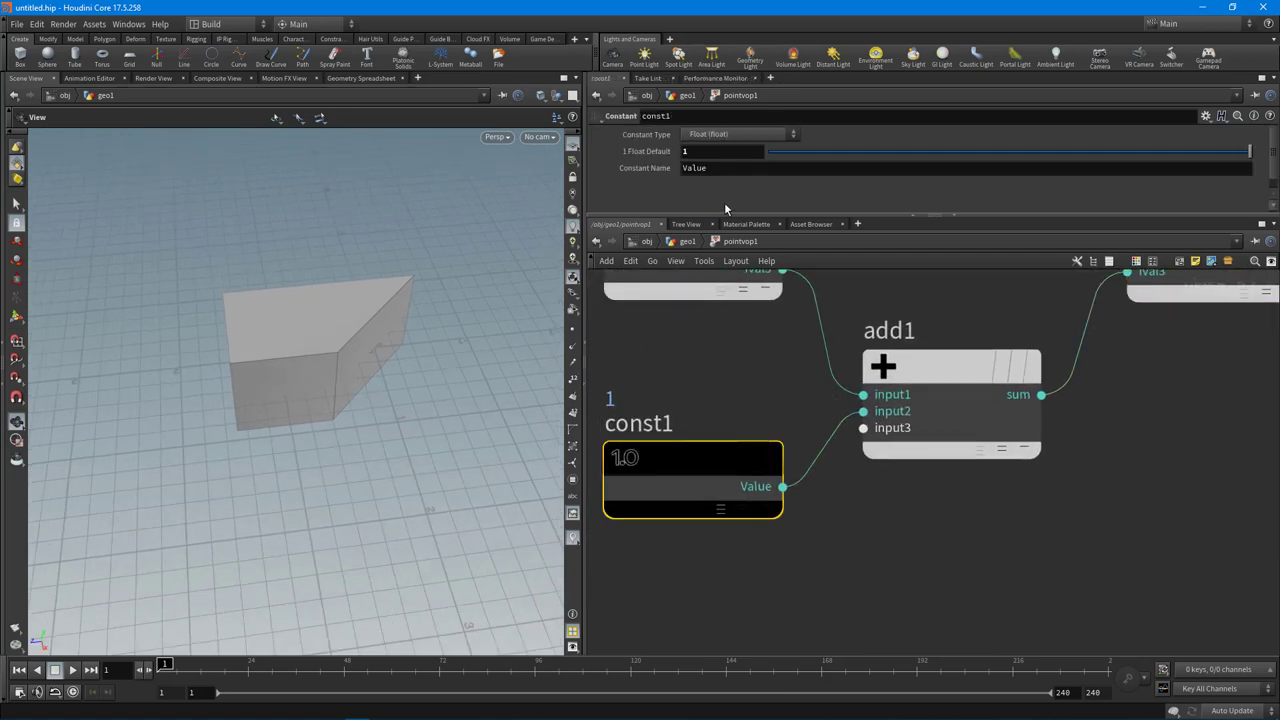
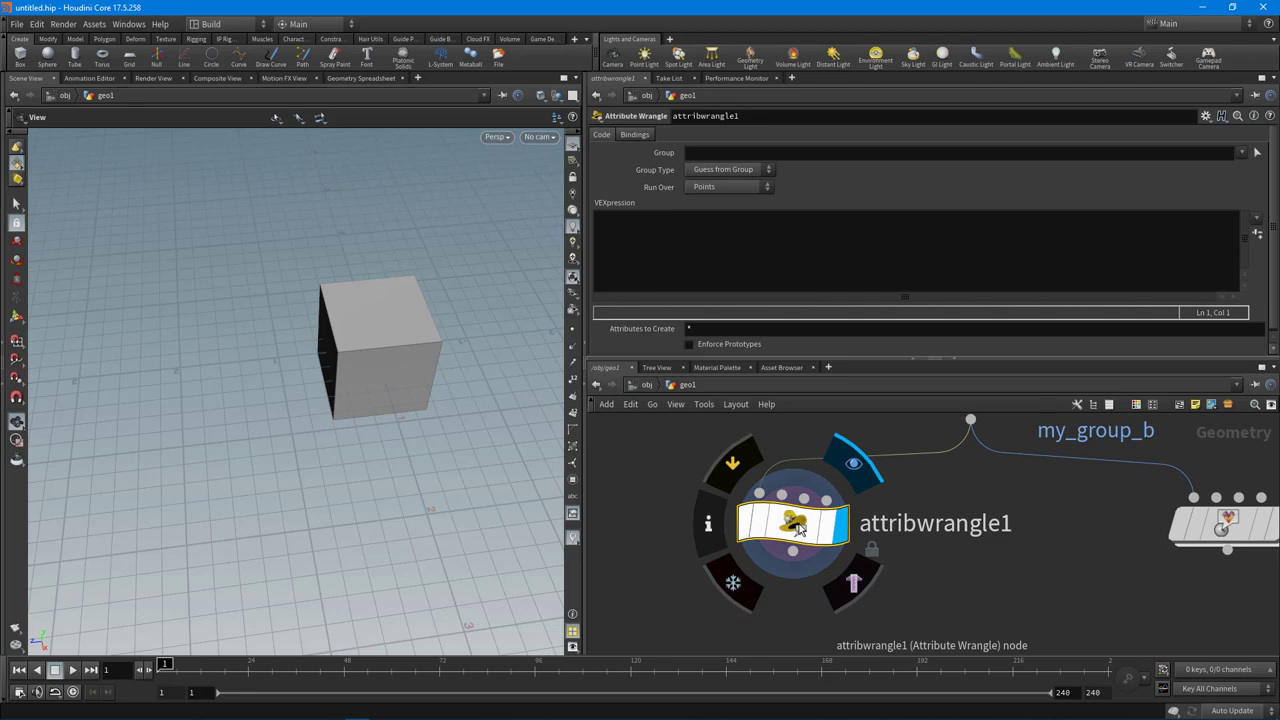
- Enter the VEX expression @P.z += 1; in attribwrangle1 and restrict the node to my_group_b
{"action": "left_click", "coordinate": [750, 243]}
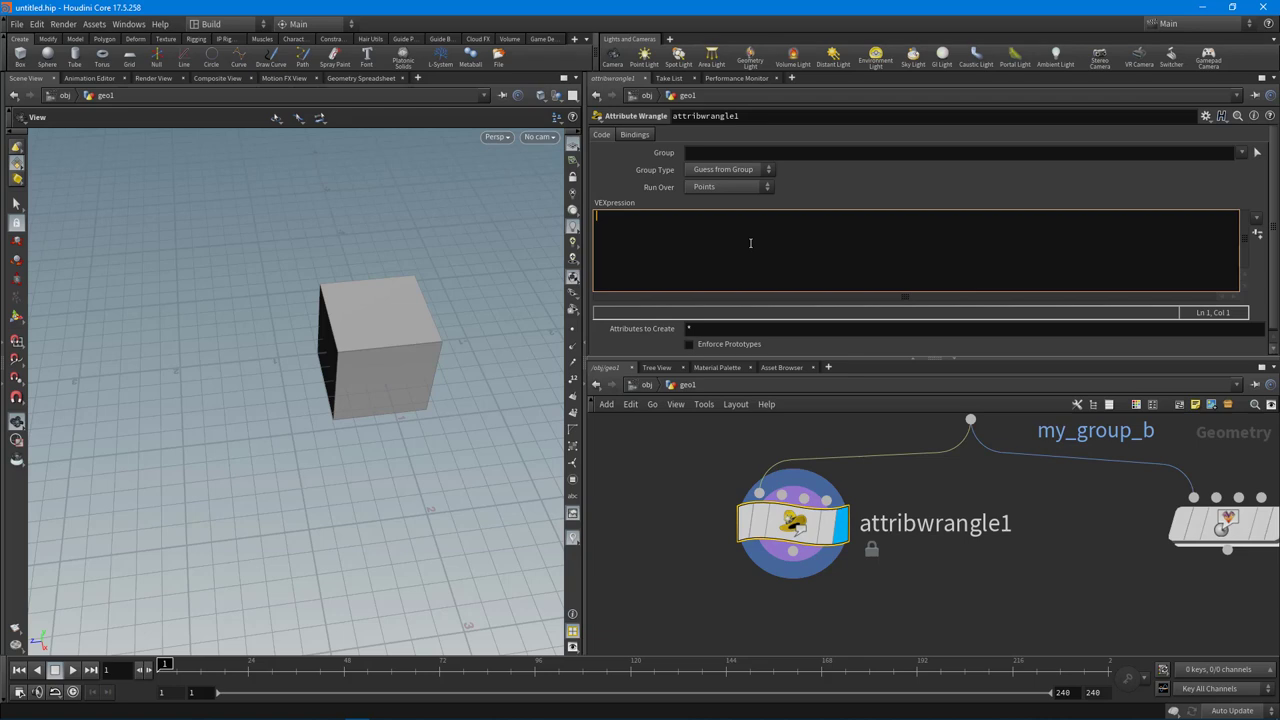
{"action": "type", "text": "@P.z += 1;"}
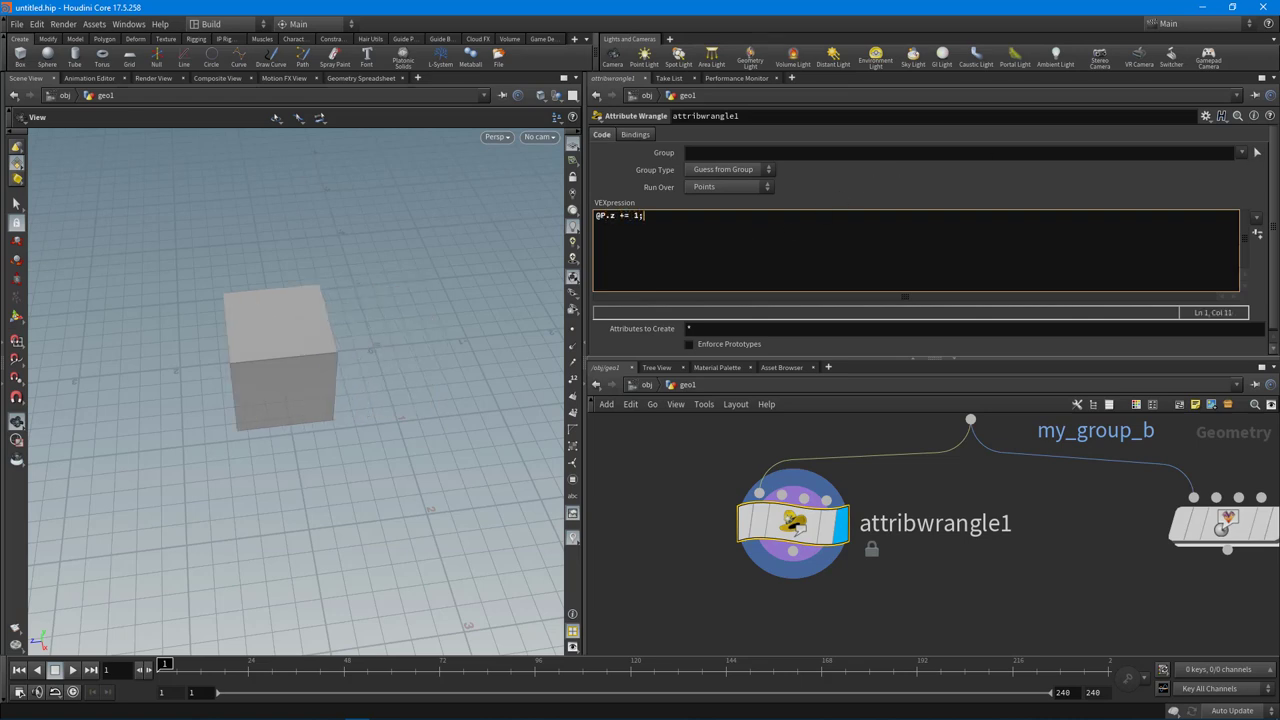
{"action": "left_click", "coordinate": [1241, 152]}
{"action": "left_click", "coordinate": [1130, 207]}
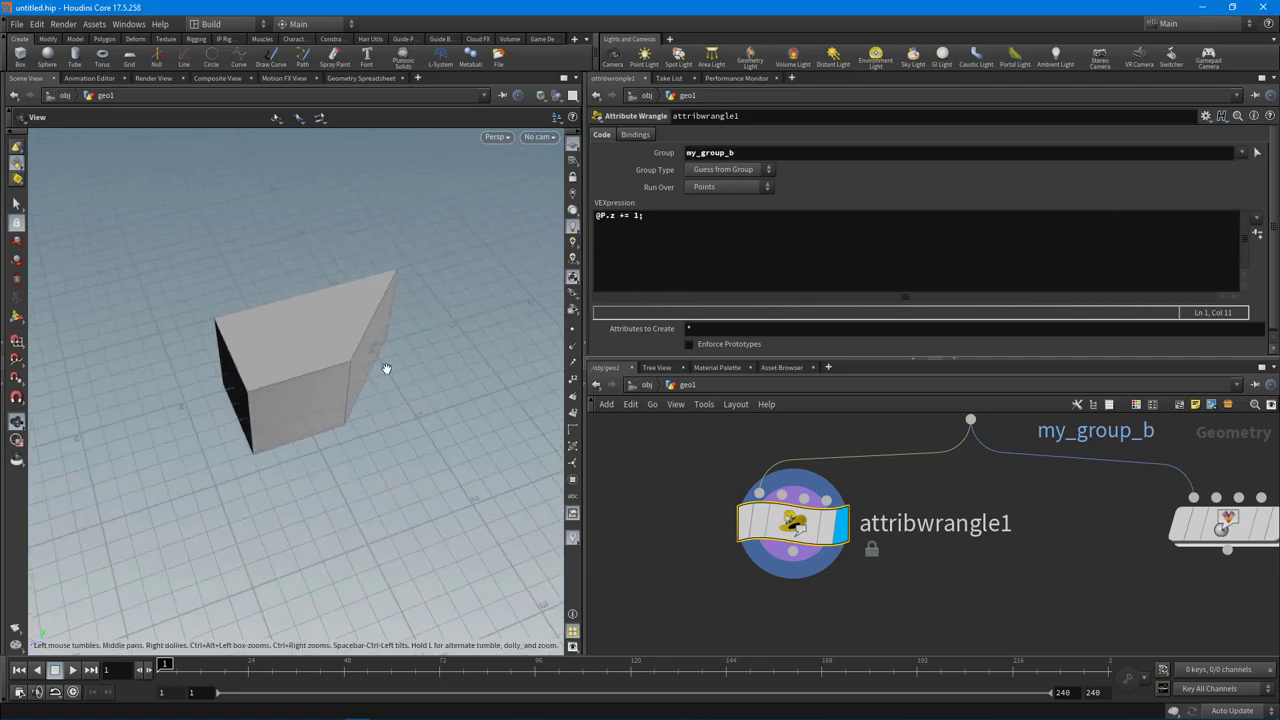
- Review the VOP nodes inside pointvop1 for comparison and return to the geo1 network
{"action": "scroll", "coordinate": [1058, 512], "scroll_direction": "down", "scroll_amount": 3}
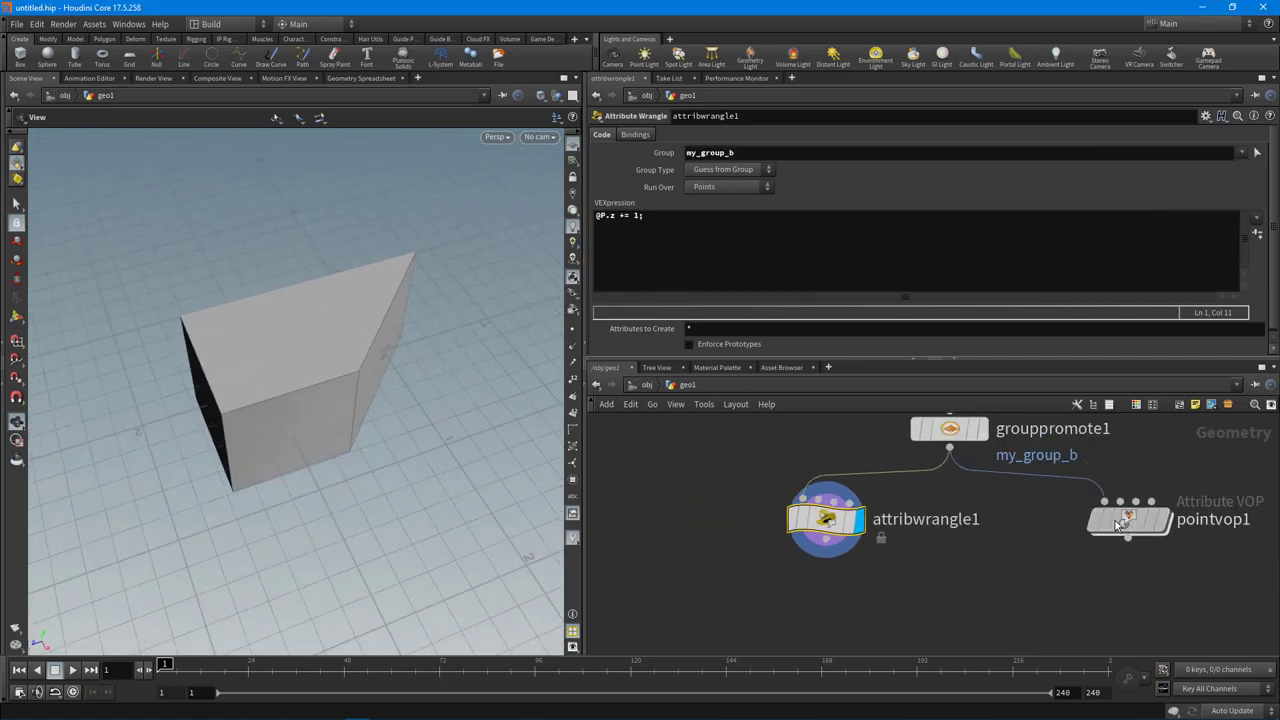
{"action": "left_click_drag", "start_coordinate": [1115, 520], "coordinate": [1080, 520]}
{"action": "double_click", "coordinate": [1080, 520]}
{"action": "left_click_drag", "start_coordinate": [854, 451], "coordinate": [1017, 619]}
{"action": "left_click", "coordinate": [689, 386]}
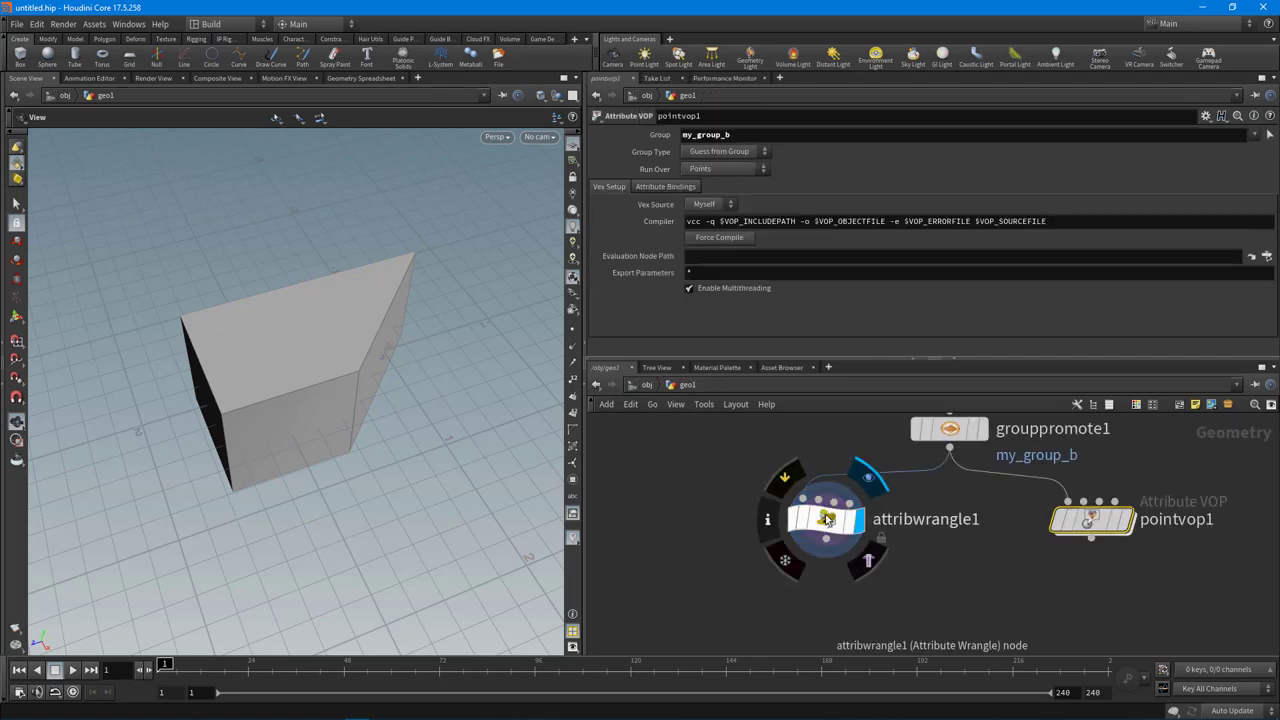
- Change attribwrangle1's expression to @P.z += chf("offset");, create its Offset parameter, and try out the slider, ending at 0
{"action": "left_click", "coordinate": [824, 518]}
{"action": "left_click", "coordinate": [693, 210]}
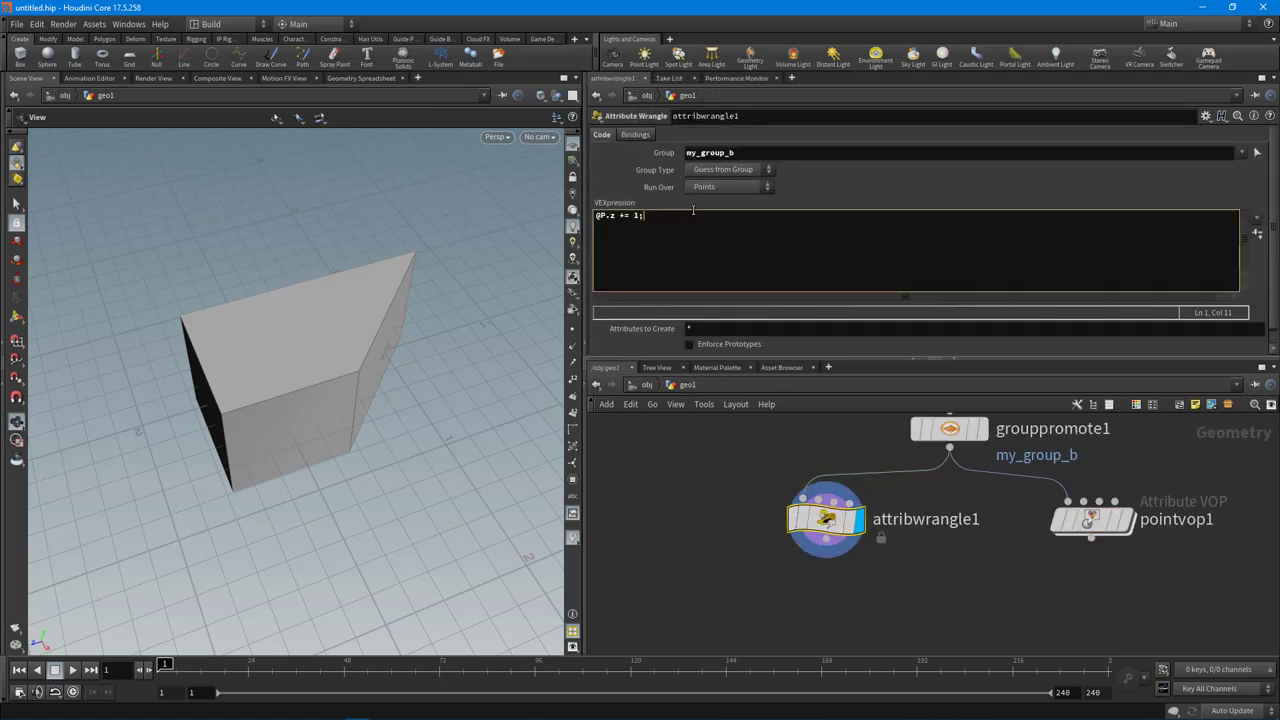
{"action": "key", "text": "Left"}
{"action": "key", "text": "BackSpace"}
{"action": "type", "text": "chf(\"offset\")"}
{"action": "left_click", "coordinate": [1257, 234]}
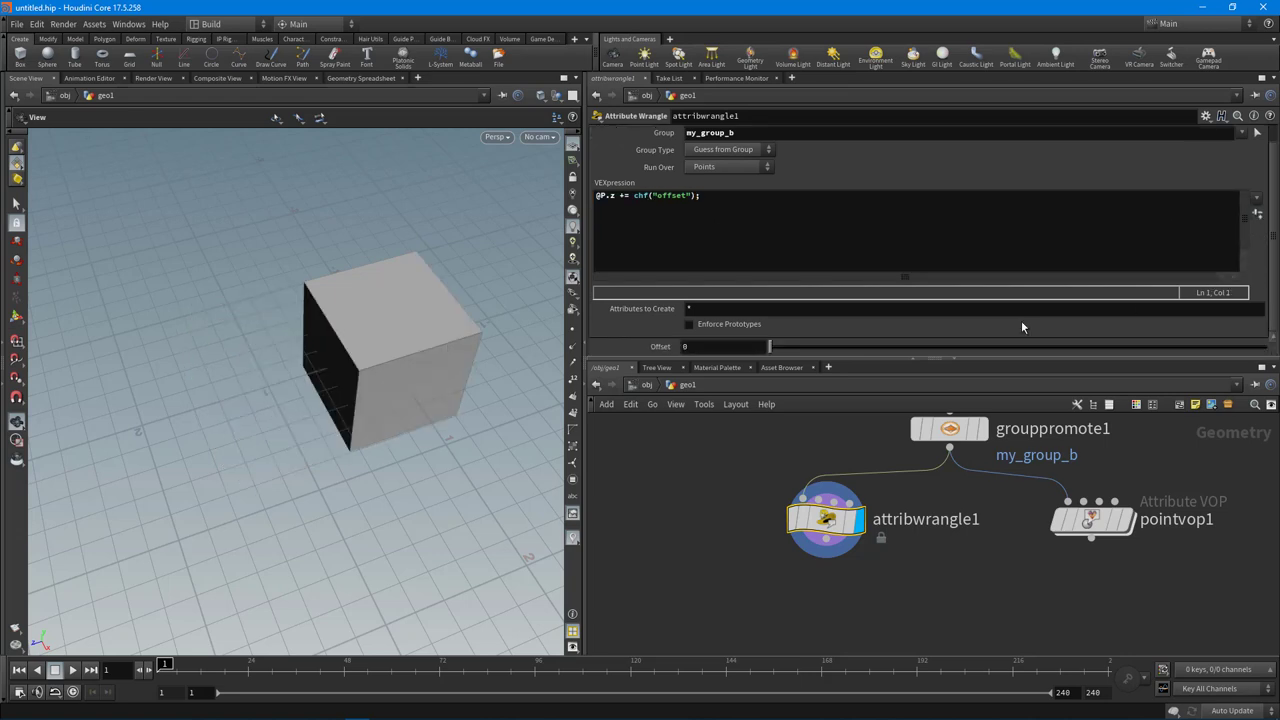
{"action": "mouse_move", "coordinate": [776, 350]}
{"action": "left_mouse_down"}
{"action": "mouse_move", "coordinate": [1265, 347]}
{"action": "mouse_move", "coordinate": [744, 364]}
{"action": "mouse_move", "coordinate": [1122, 352]}
{"action": "mouse_move", "coordinate": [858, 351]}
{"action": "mouse_move", "coordinate": [1197, 357]}
{"action": "mouse_move", "coordinate": [800, 352]}
{"action": "mouse_move", "coordinate": [1051, 351]}
{"action": "mouse_move", "coordinate": [851, 377]}
{"action": "mouse_move", "coordinate": [1004, 352]}
{"action": "mouse_move", "coordinate": [739, 360]}
{"action": "mouse_move", "coordinate": [1110, 356]}
{"action": "mouse_move", "coordinate": [760, 360]}
{"action": "left_mouse_up"}
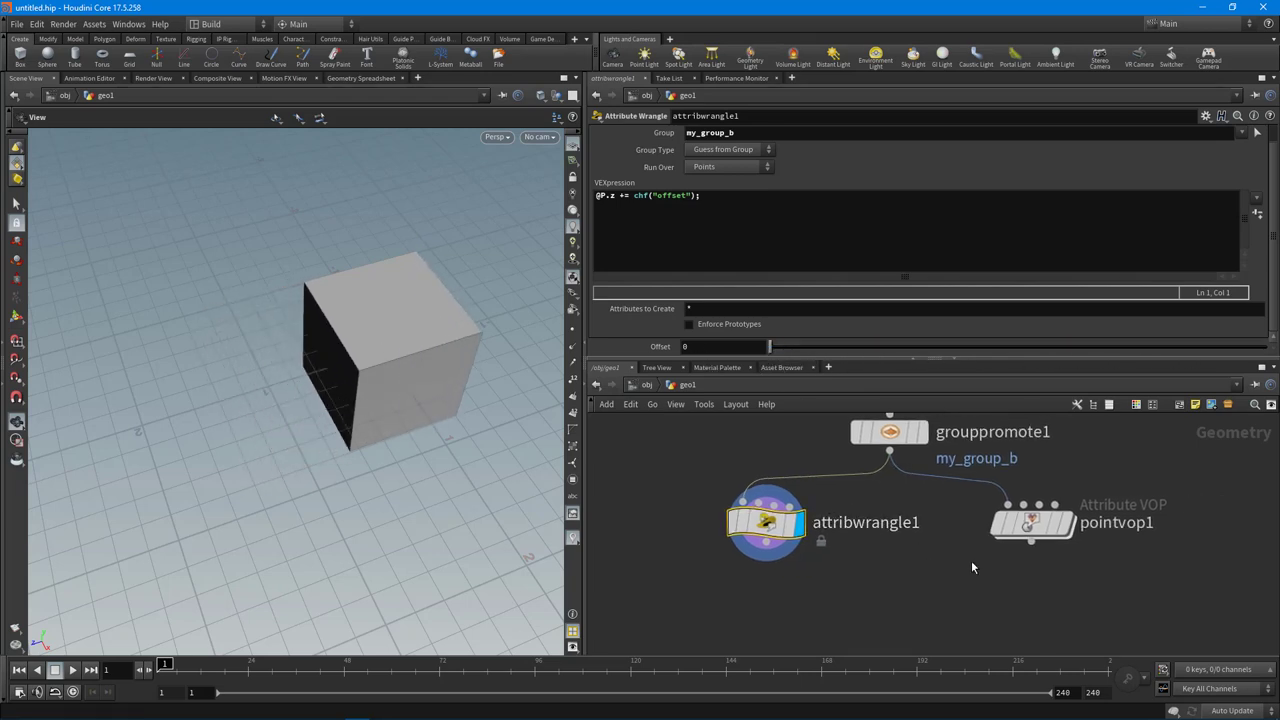
- Compare the parameters of pointvop1 and attribwrangle1 and view the box from another angle
{"action": "left_click", "coordinate": [1032, 522]}
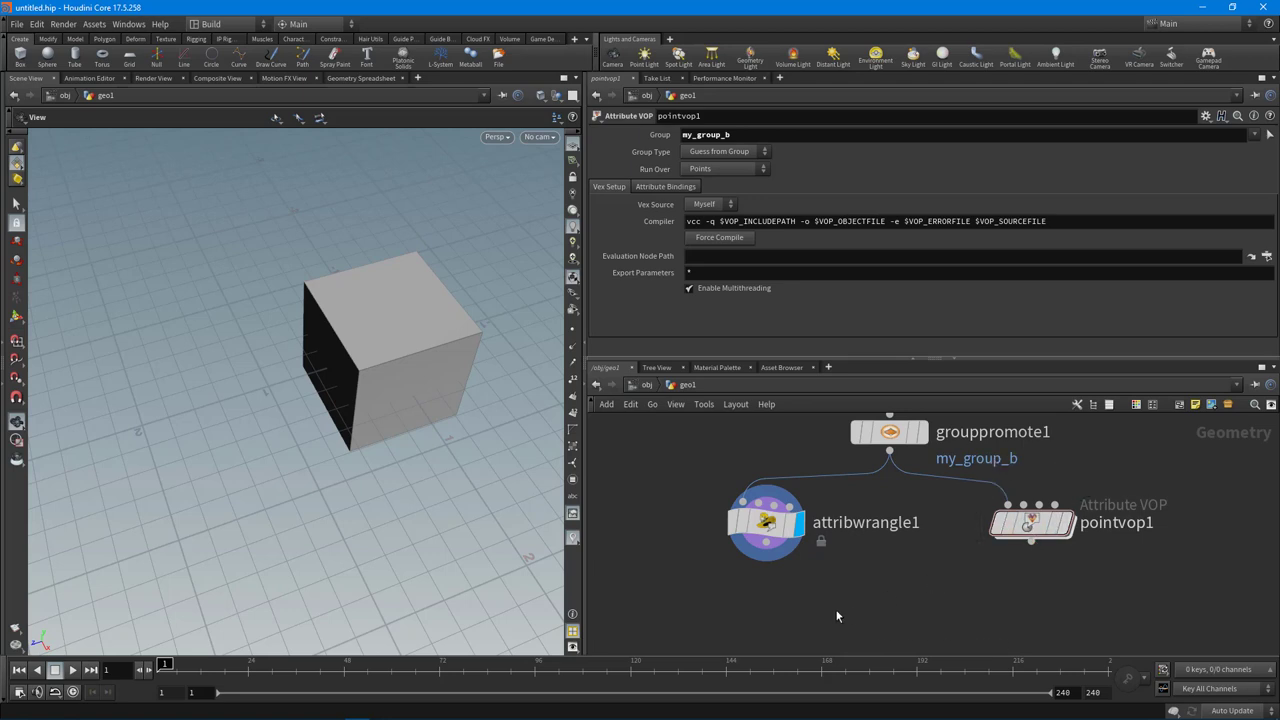
{"action": "left_click", "coordinate": [766, 522]}
{"action": "left_click_drag", "start_coordinate": [409, 437], "coordinate": [225, 406]}
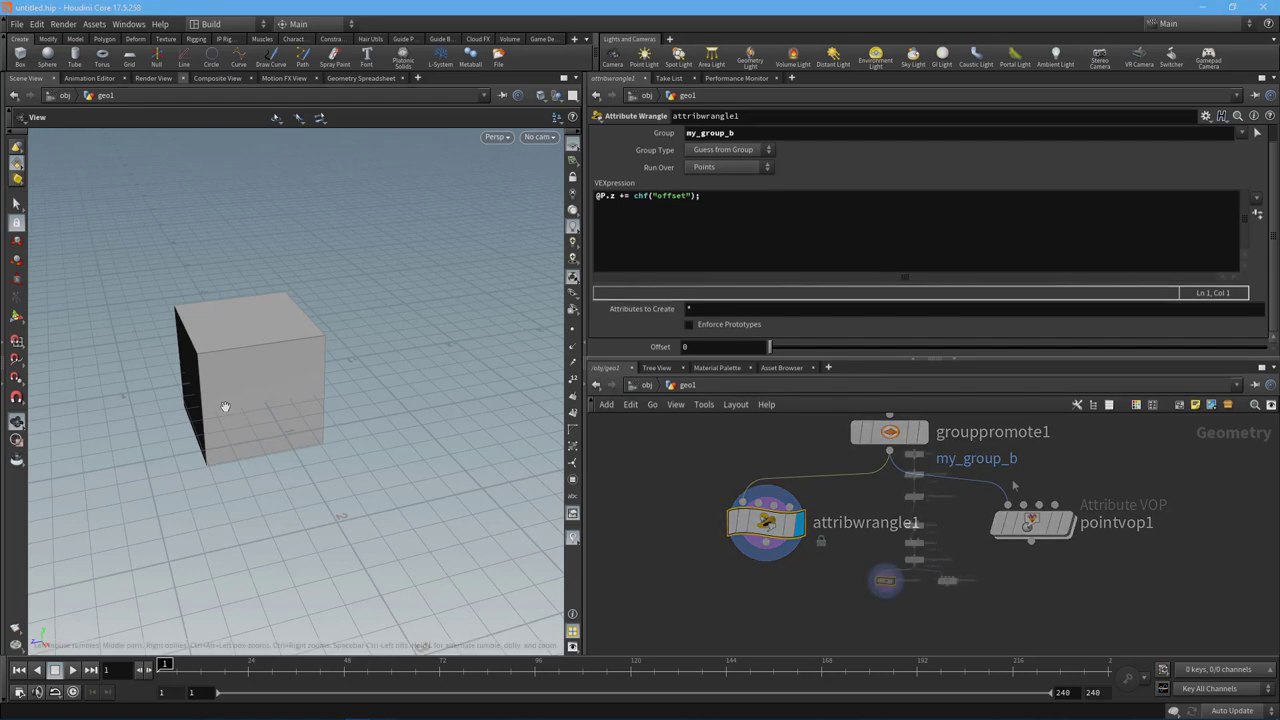
- Review the complete node chain in geo1 from box1 to the wrangle and VOP nodes, and go up to the obj level
{"action": "key", "text": "h"}
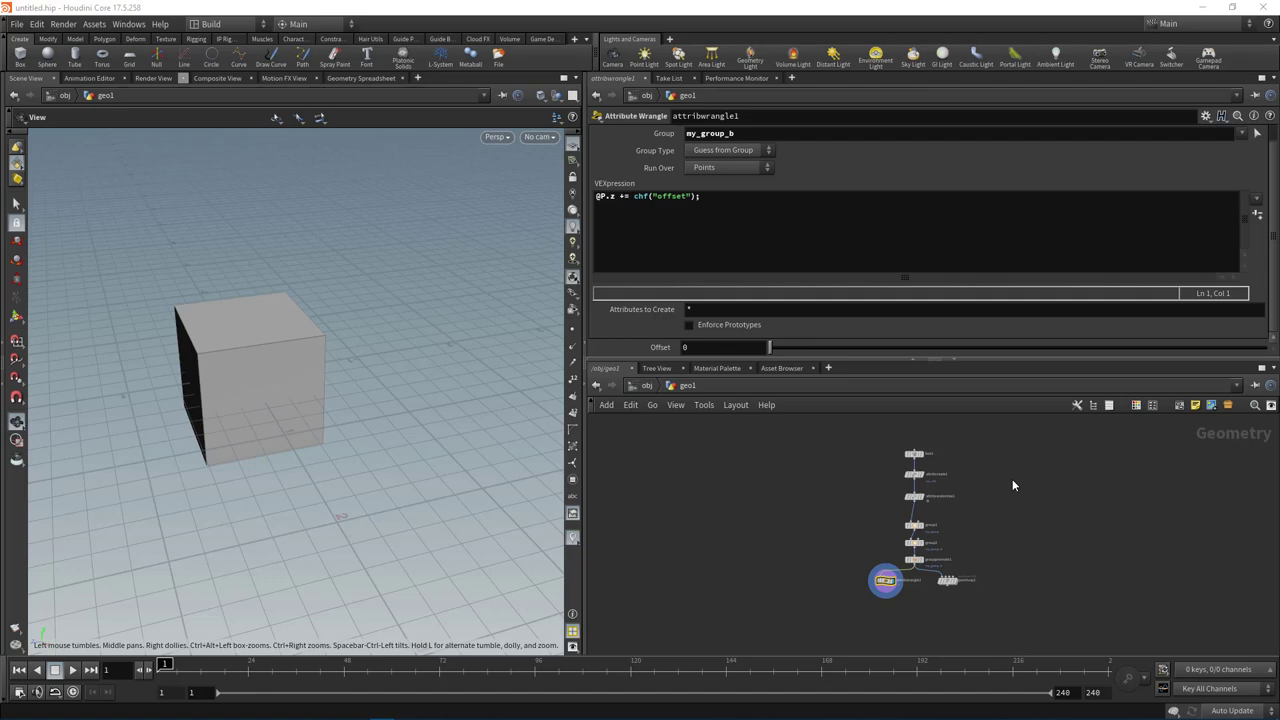
{"action": "scroll", "coordinate": [955, 470], "scroll_direction": "up", "scroll_amount": 3}
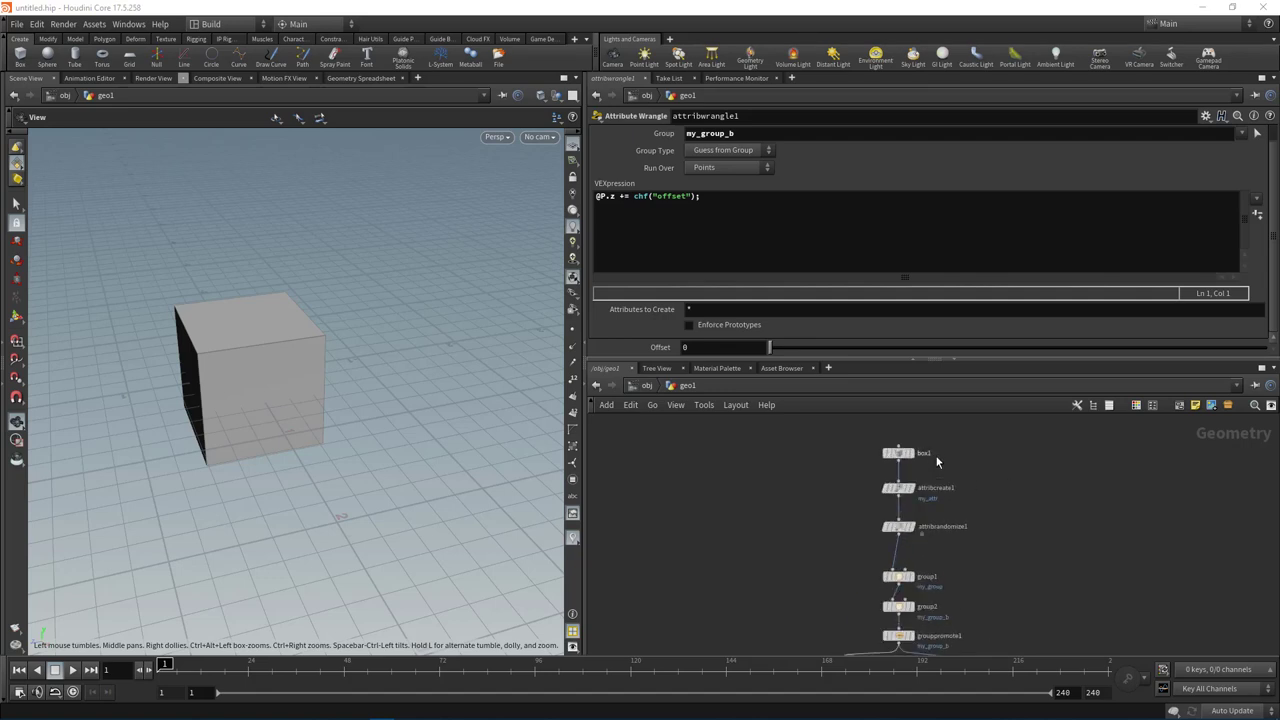
{"action": "left_click_drag", "start_coordinate": [820, 443], "coordinate": [934, 553]}
{"action": "scroll", "coordinate": [950, 520], "scroll_direction": "down", "scroll_amount": 2}
{"action": "left_click_drag", "start_coordinate": [995, 475], "coordinate": [828, 640]}
{"action": "scroll", "coordinate": [1053, 528], "scroll_direction": "down", "scroll_amount": 1}
{"action": "middle_click_drag", "start_coordinate": [1044, 512], "coordinate": [994, 552]}
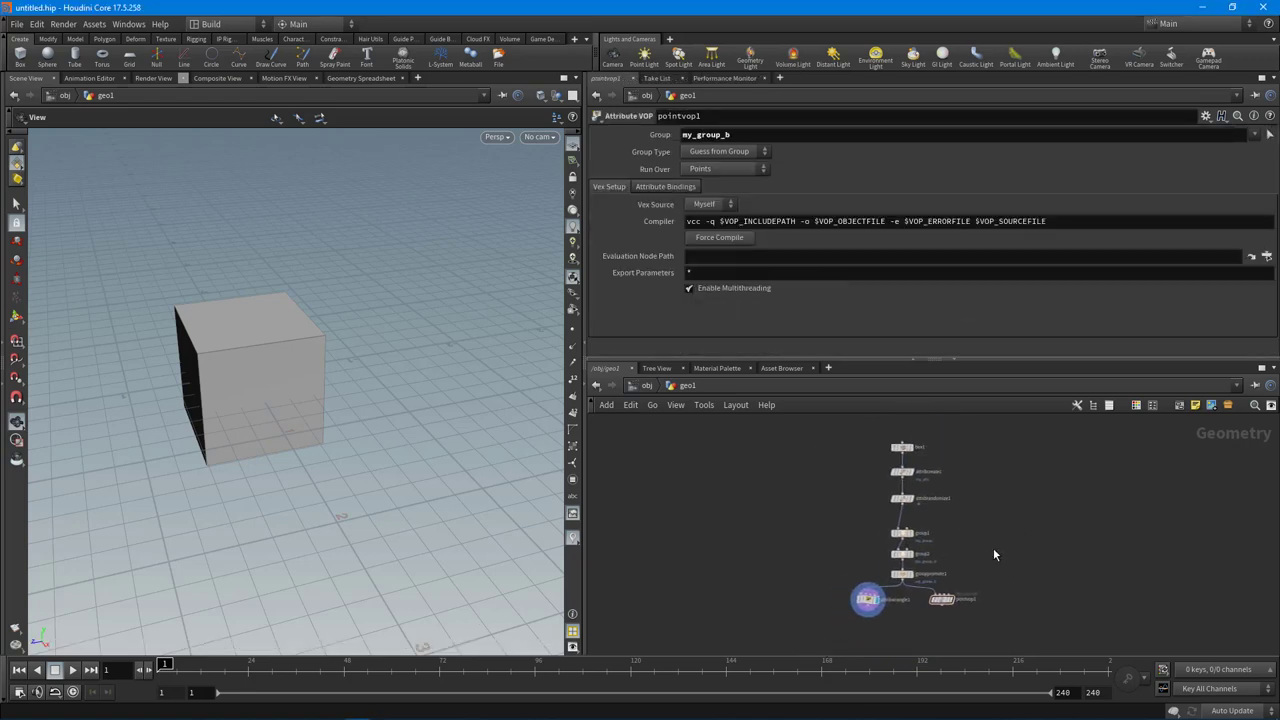
{"action": "key", "text": "u"}
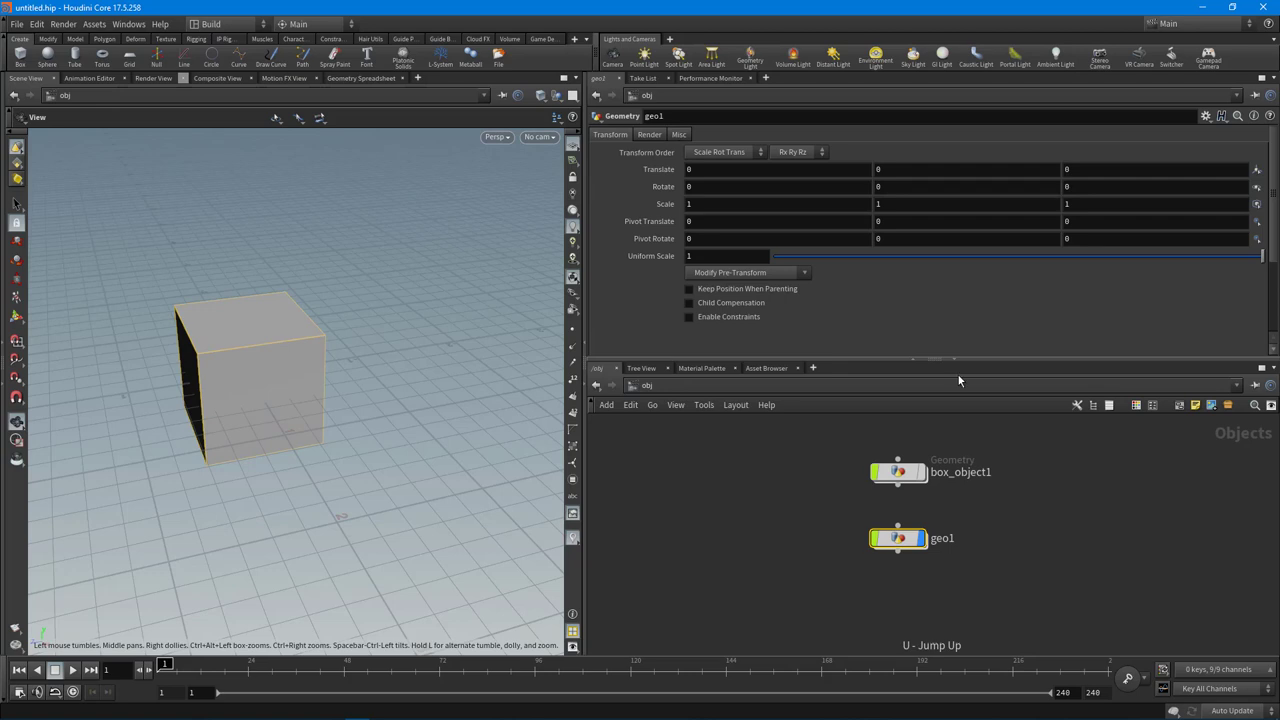
- Rename the geo1 object to box_generator
{"action": "left_click_drag", "start_coordinate": [973, 363], "coordinate": [973, 293]}
{"action": "scroll", "coordinate": [980, 482], "scroll_direction": "up", "scroll_amount": 3}
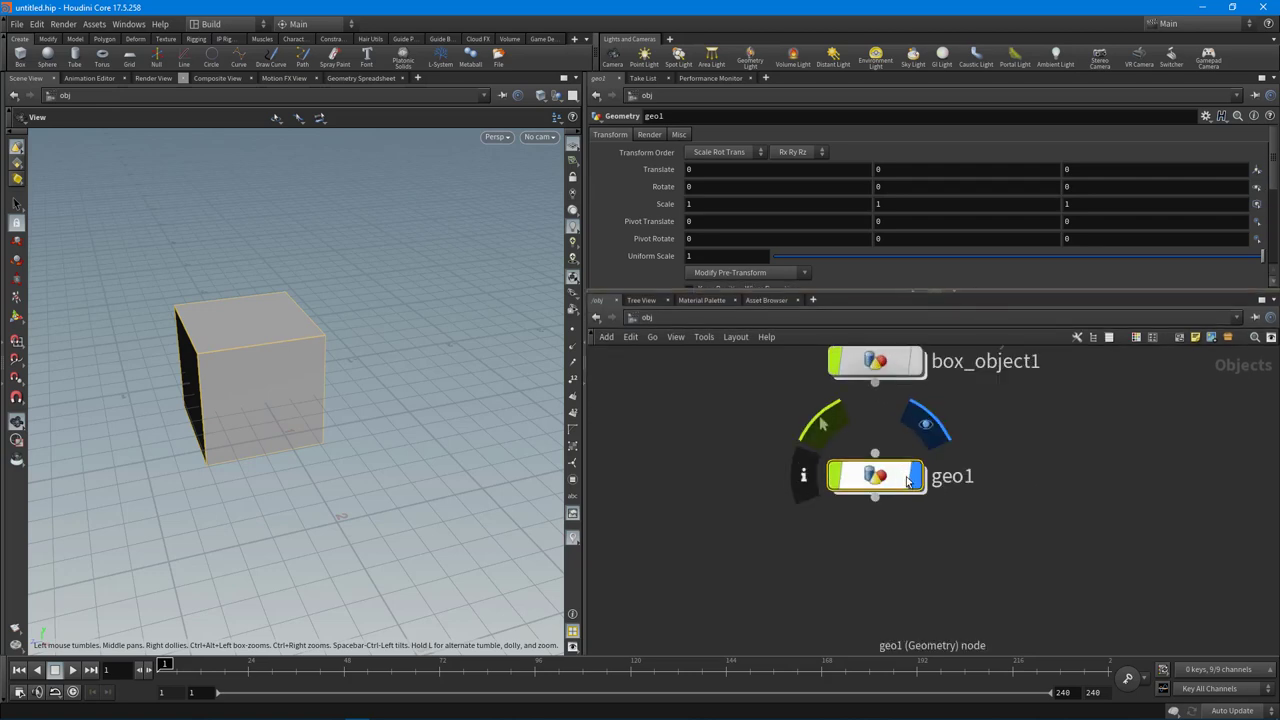
{"action": "mouse_move", "coordinate": [247, 361]}
{"action": "left_mouse_down"}
{"action": "mouse_move", "coordinate": [223, 366]}
{"action": "mouse_move", "coordinate": [263, 360]}
{"action": "left_mouse_up"}
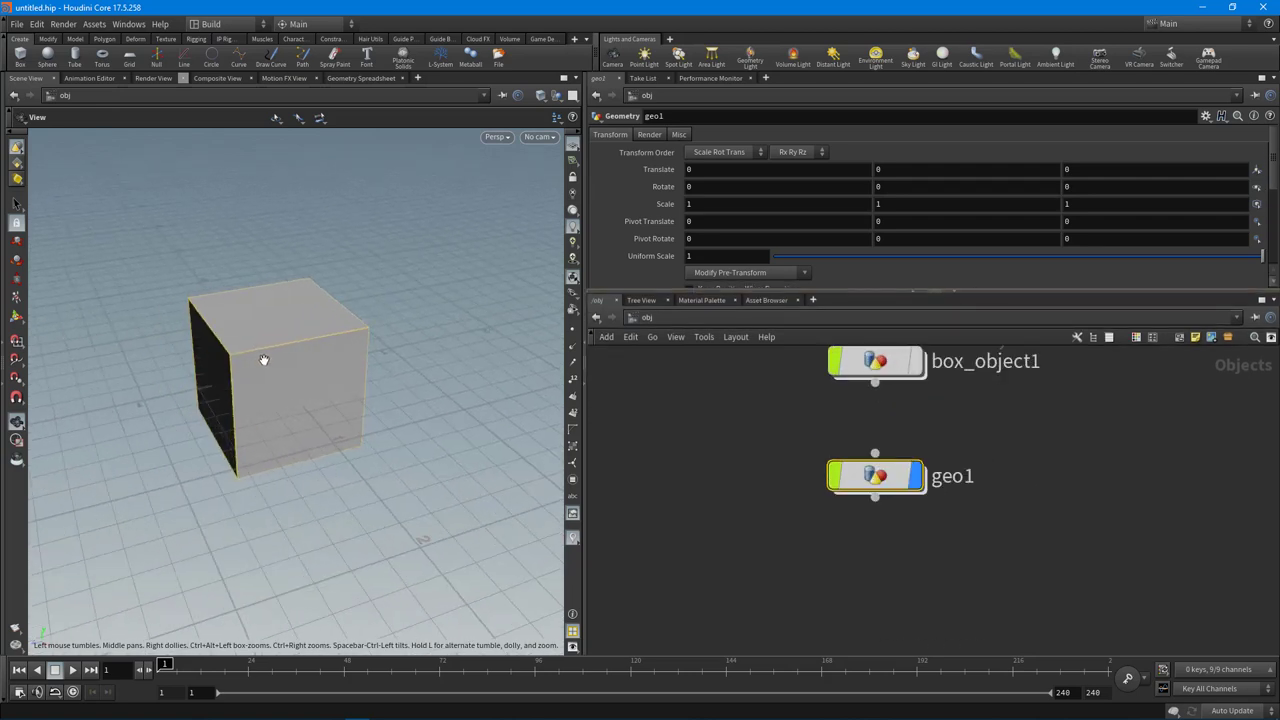
{"action": "double_click", "coordinate": [954, 477]}
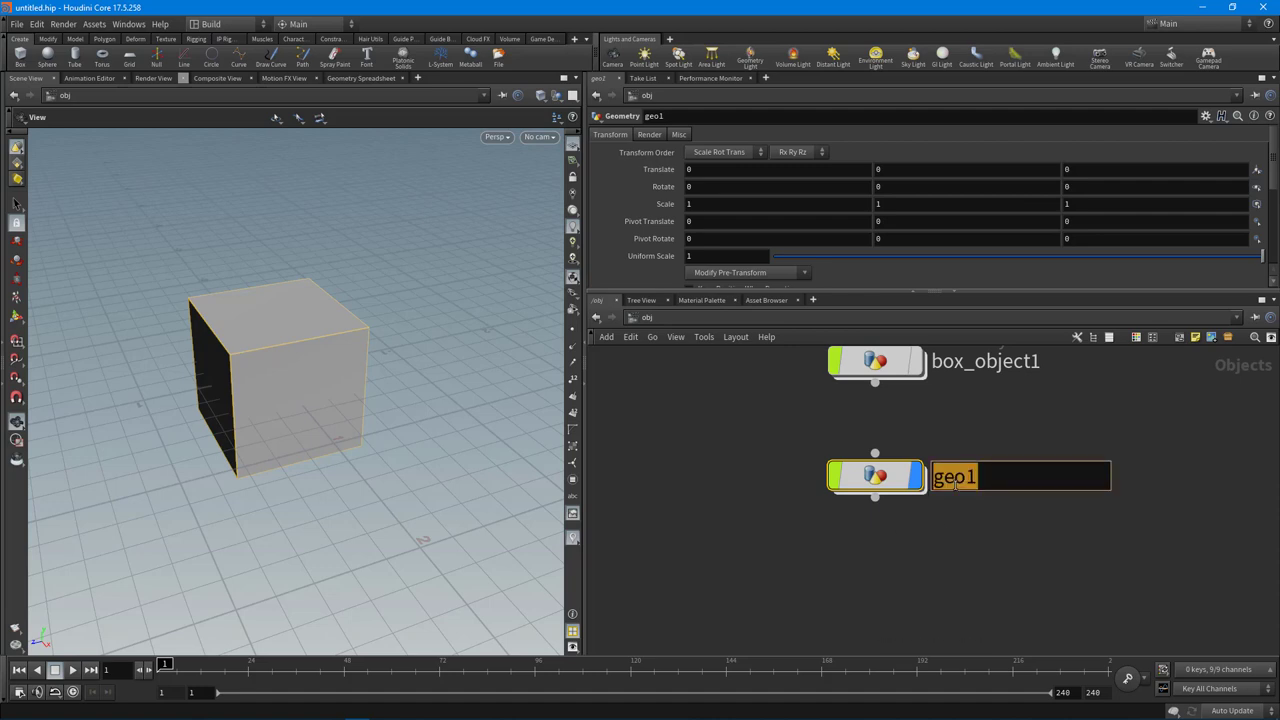
{"action": "type", "text": "box_"}
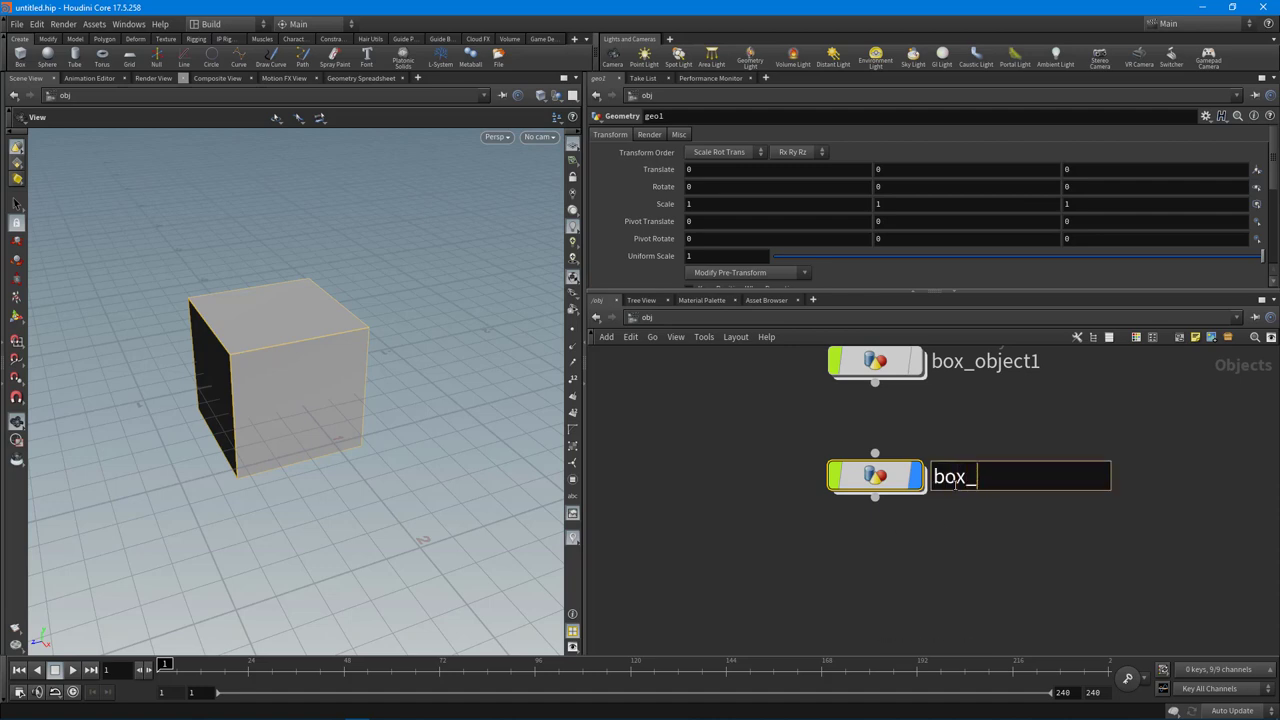
{"action": "type", "text": "generator"}
{"action": "key", "text": "Return"}
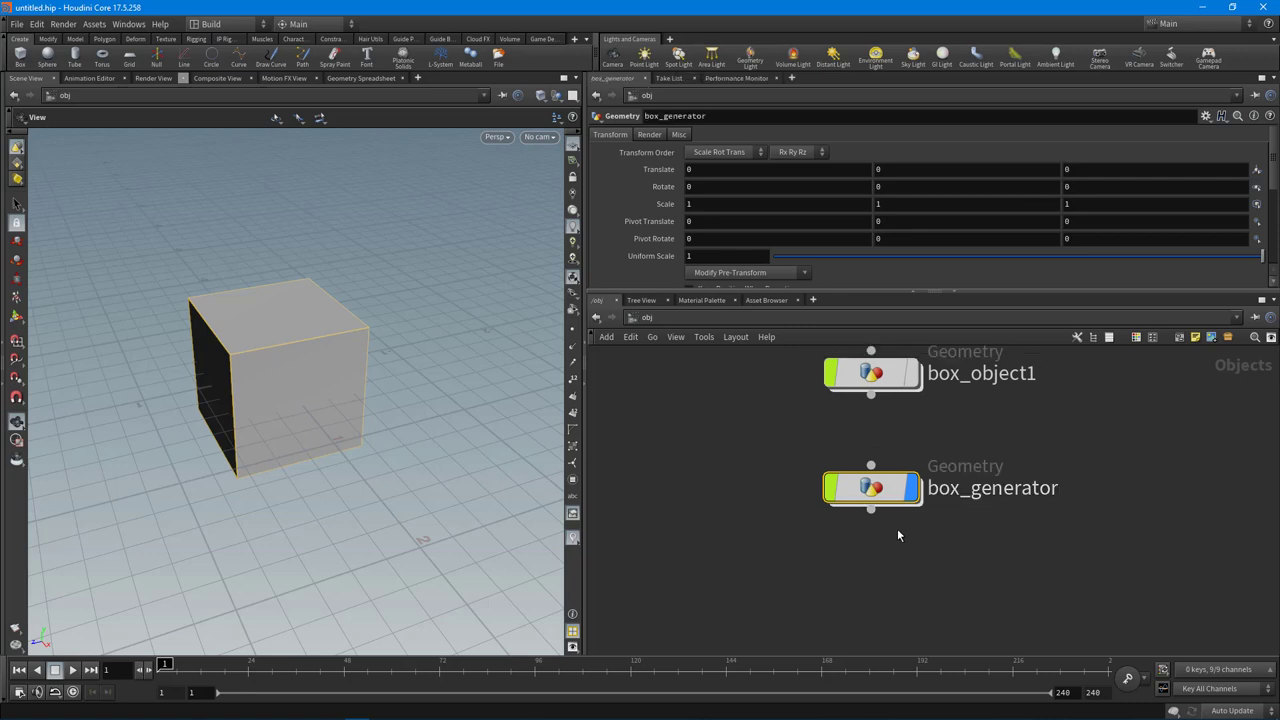
- Create a digital asset from box_generator with the operator label Box Generator, destroying all spare parameters
{"action": "right_click", "coordinate": [868, 492]}
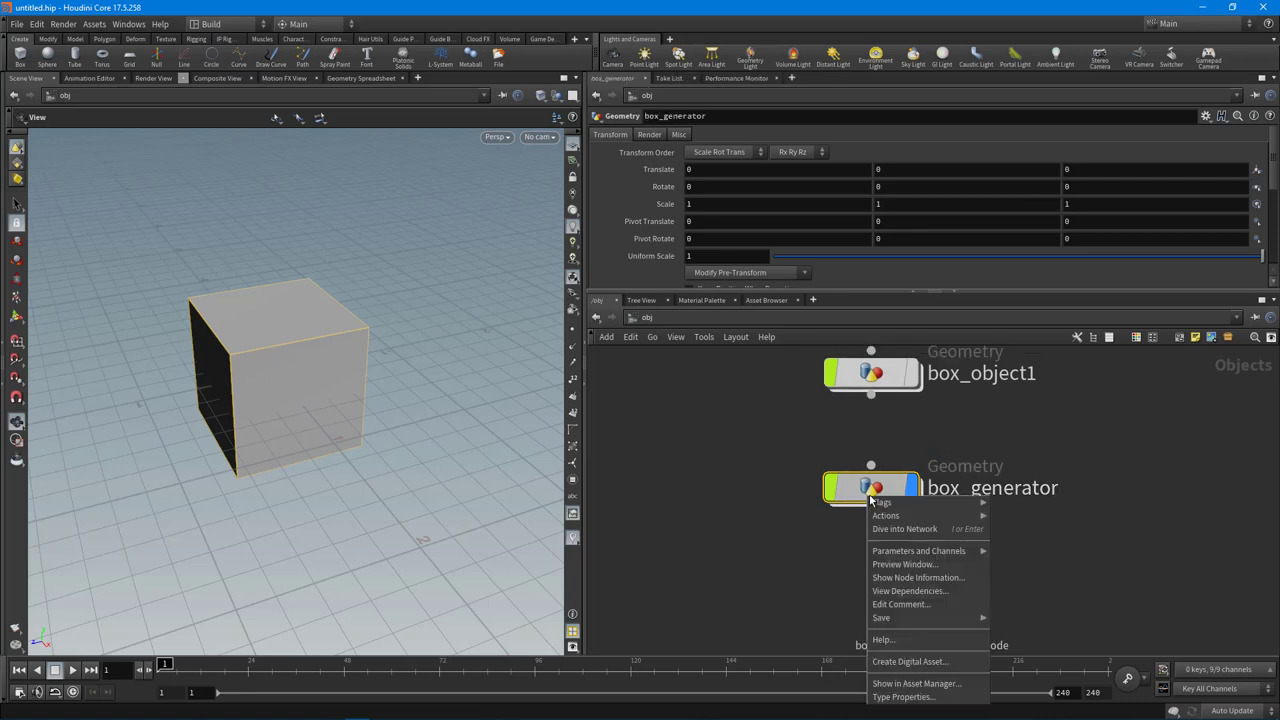
{"action": "left_click", "coordinate": [911, 664]}
{"action": "left_click_drag", "start_coordinate": [906, 607], "coordinate": [549, 342]}
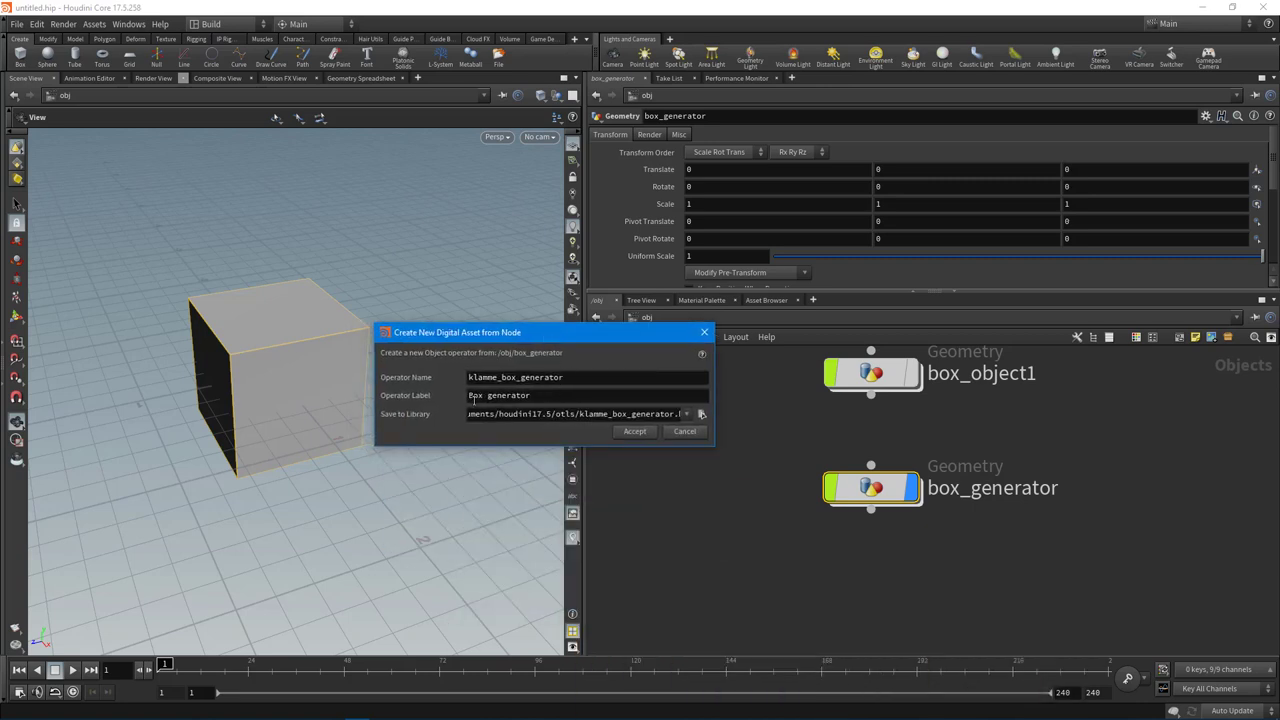
{"action": "left_click", "coordinate": [553, 396]}
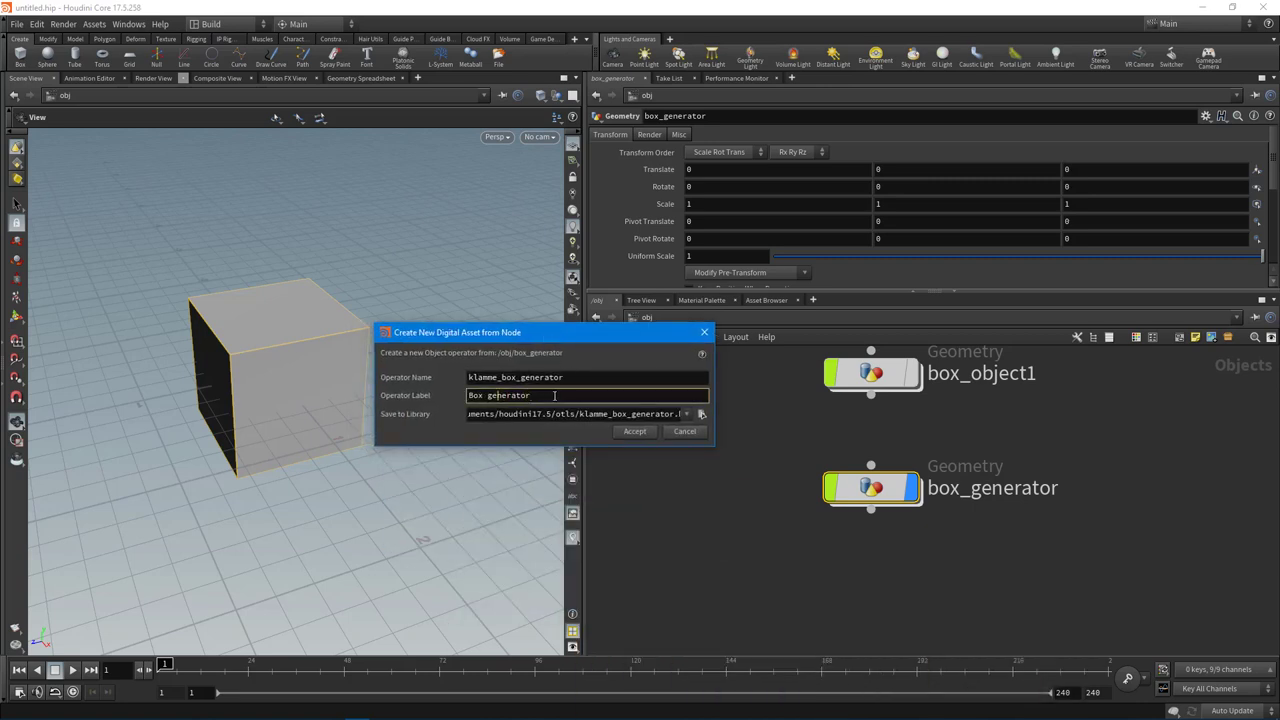
{"action": "key", "text": "BackSpace"}
{"action": "type", "text": "G"}
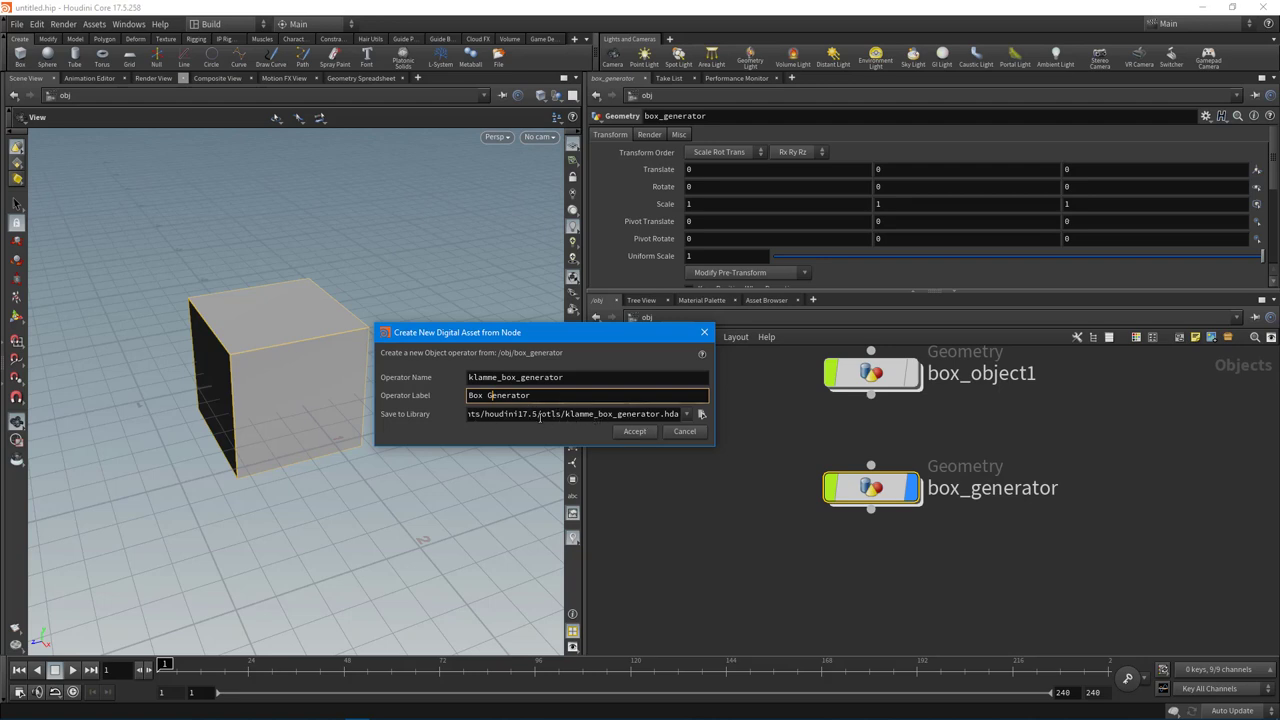
{"action": "left_click", "coordinate": [632, 431]}
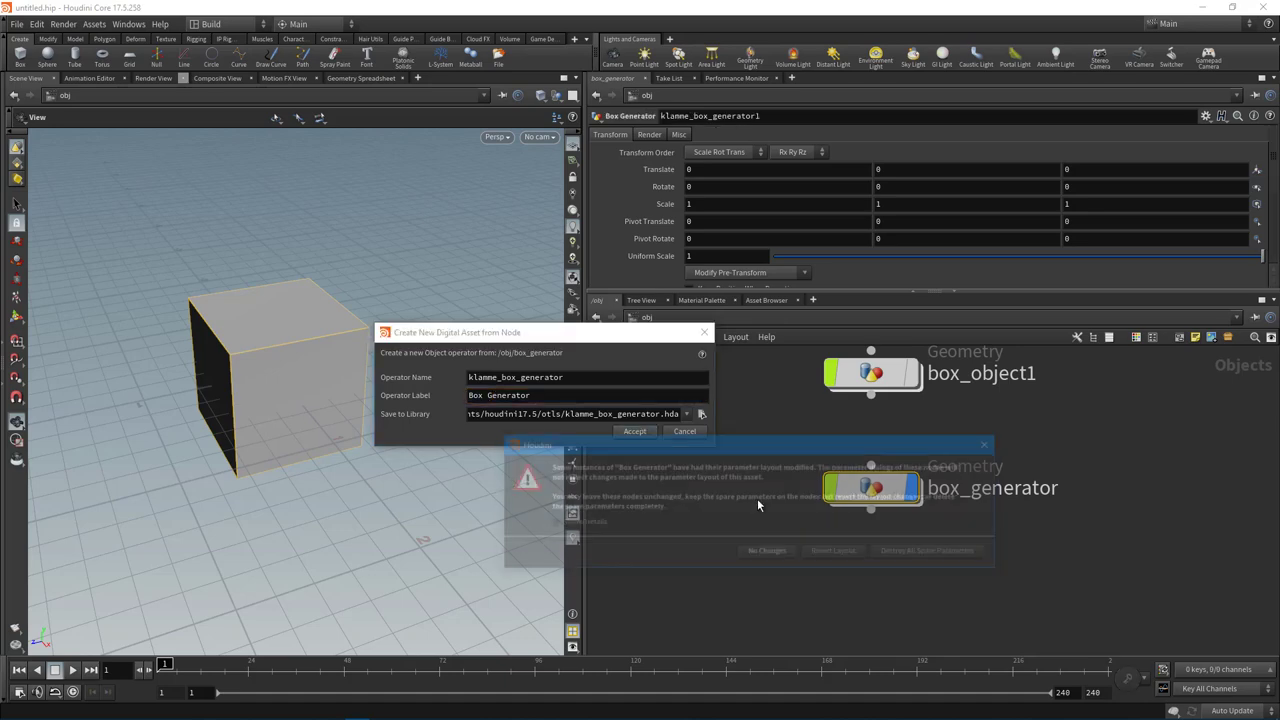
{"action": "left_click", "coordinate": [902, 552]}
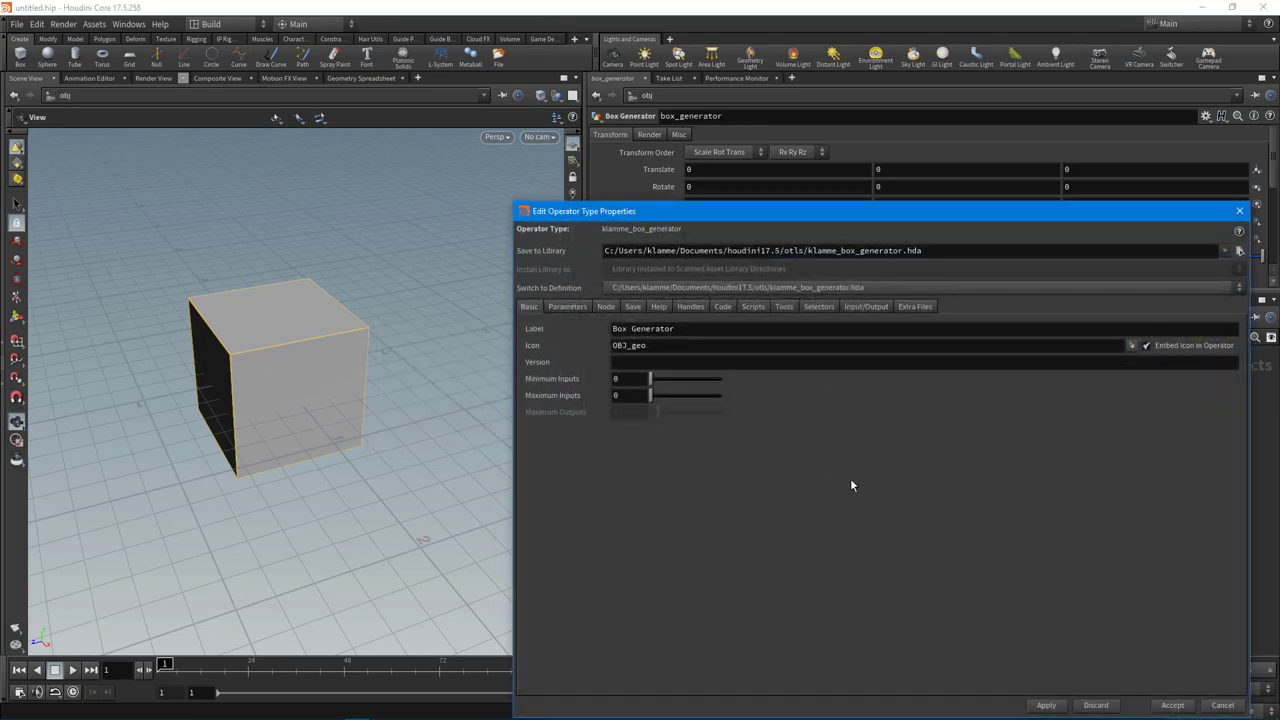
- Show the parameter definitions in the asset's type properties and collapse the Transform and Render folders
{"action": "left_click_drag", "start_coordinate": [711, 212], "coordinate": [216, 75]}
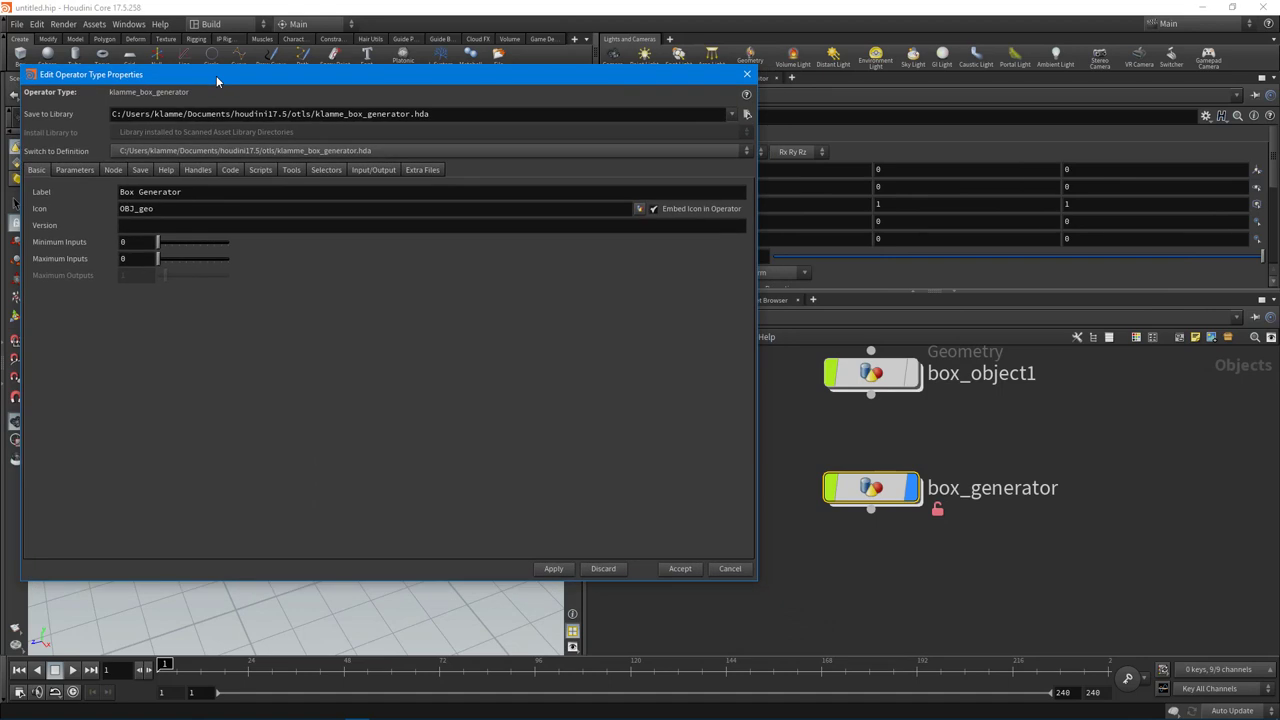
{"action": "left_click", "coordinate": [80, 168]}
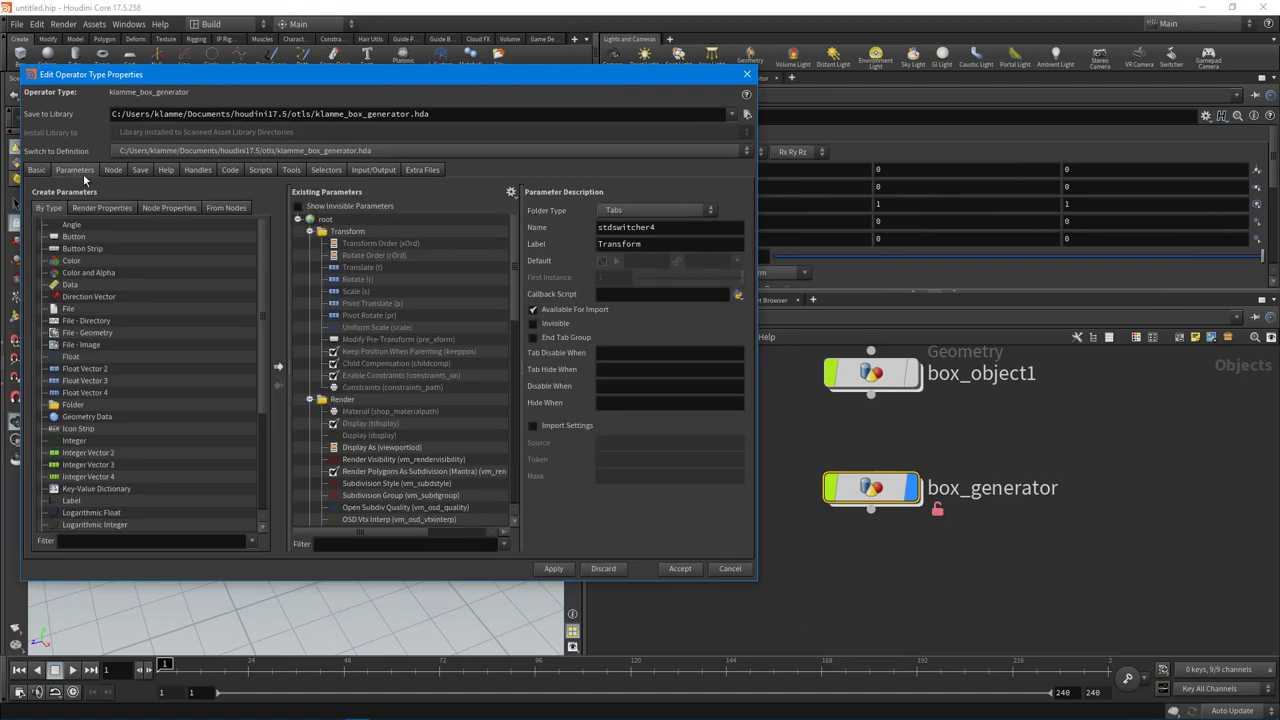
{"action": "left_click", "coordinate": [310, 231]}
{"action": "left_click", "coordinate": [310, 243]}
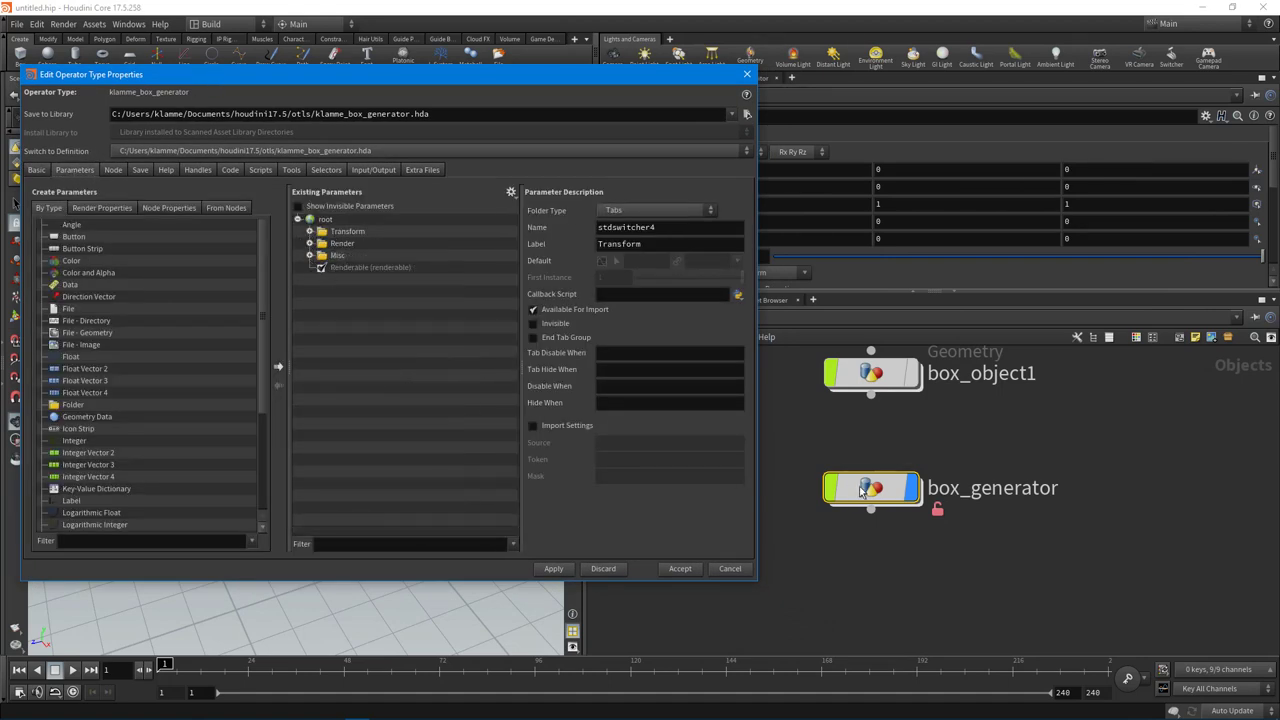
{"action": "left_click_drag", "start_coordinate": [860, 490], "coordinate": [905, 540]}
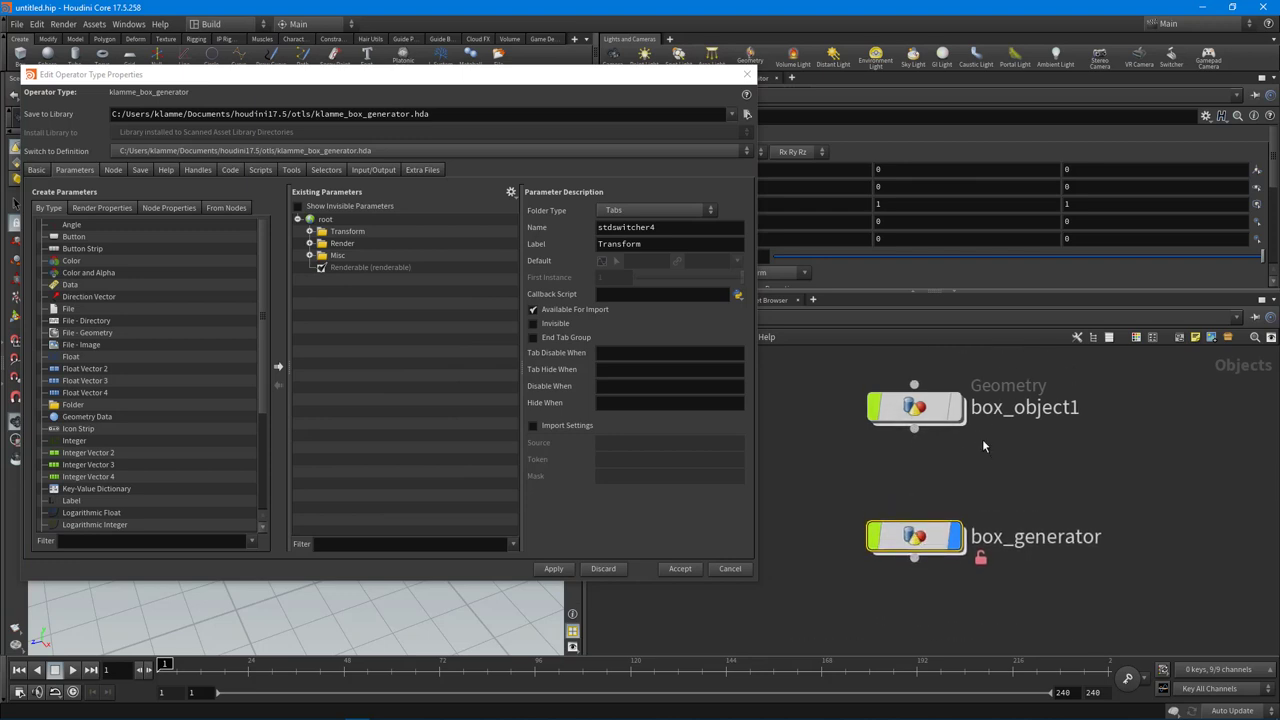
{"action": "left_click_drag", "start_coordinate": [915, 408], "coordinate": [915, 425]}
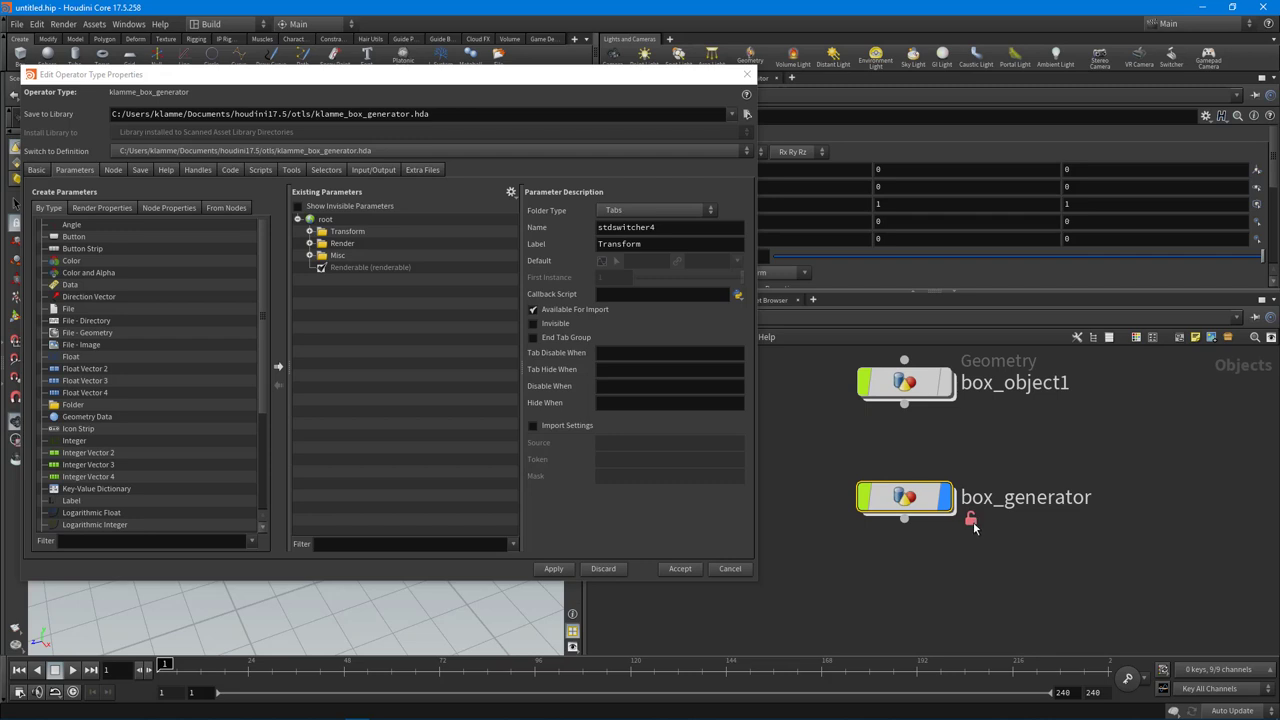
{"action": "mouse_move", "coordinate": [905, 495]}
{"action": "mouse_move", "coordinate": [905, 495]}
{"action": "left_mouse_down"}
{"action": "mouse_move", "coordinate": [865, 501]}
{"action": "mouse_move", "coordinate": [859, 488]}
{"action": "mouse_move", "coordinate": [910, 514]}
{"action": "left_mouse_up"}
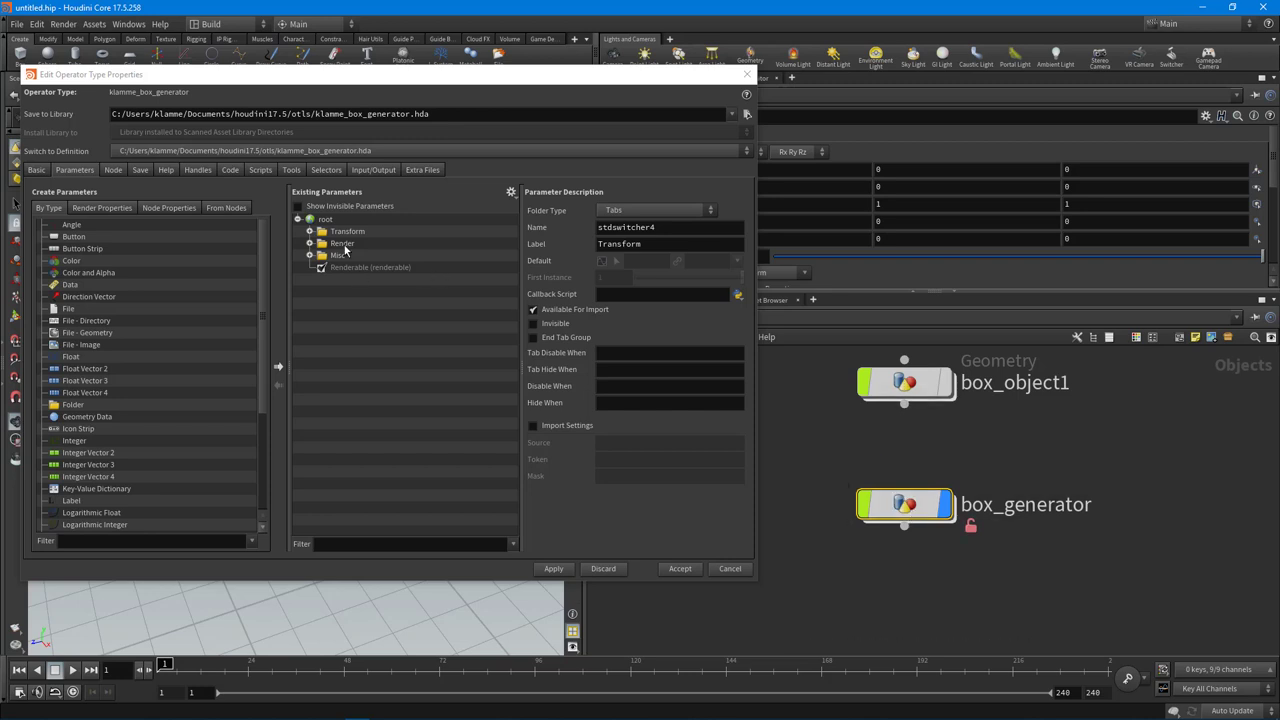
- Make the asset's default Transform, Render, Misc and Renderable entries invisible and apply the change
{"action": "left_click_drag", "start_coordinate": [538, 78], "coordinate": [453, 80]}
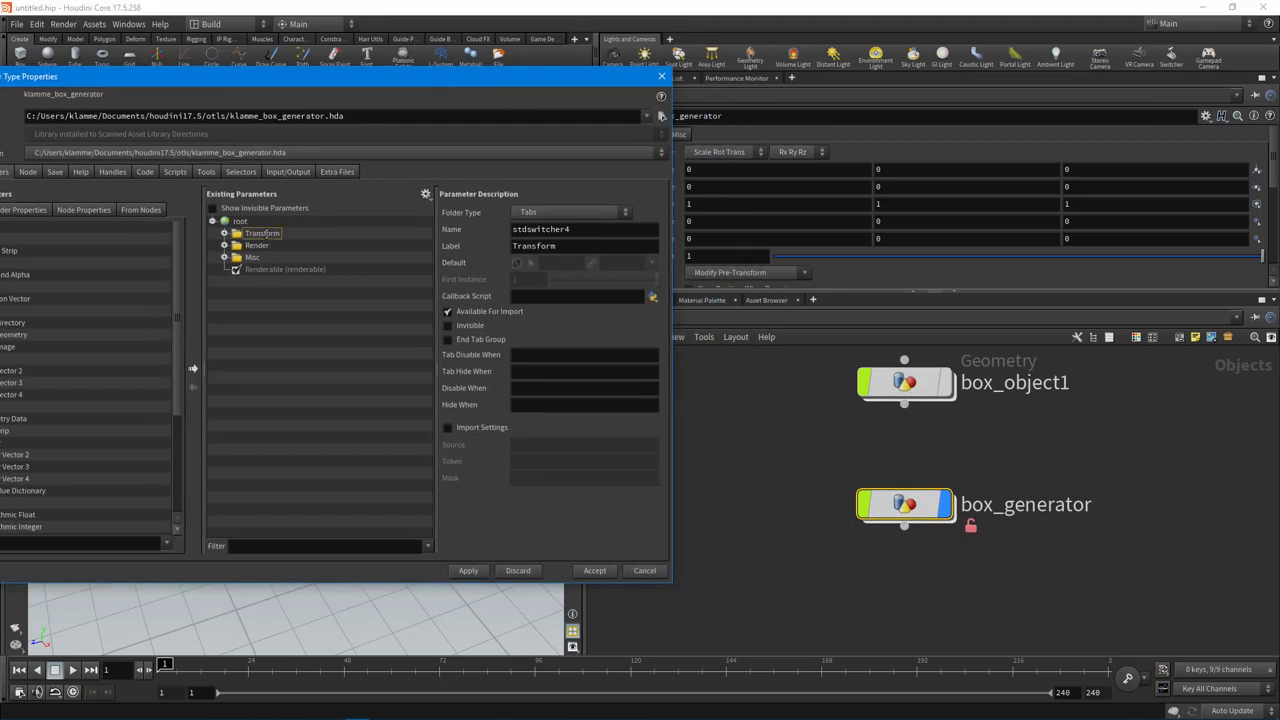
{"action": "left_click", "coordinate": [262, 233]}
{"action": "left_click", "coordinate": [264, 270], "text": "shift"}
{"action": "left_click", "coordinate": [451, 373]}
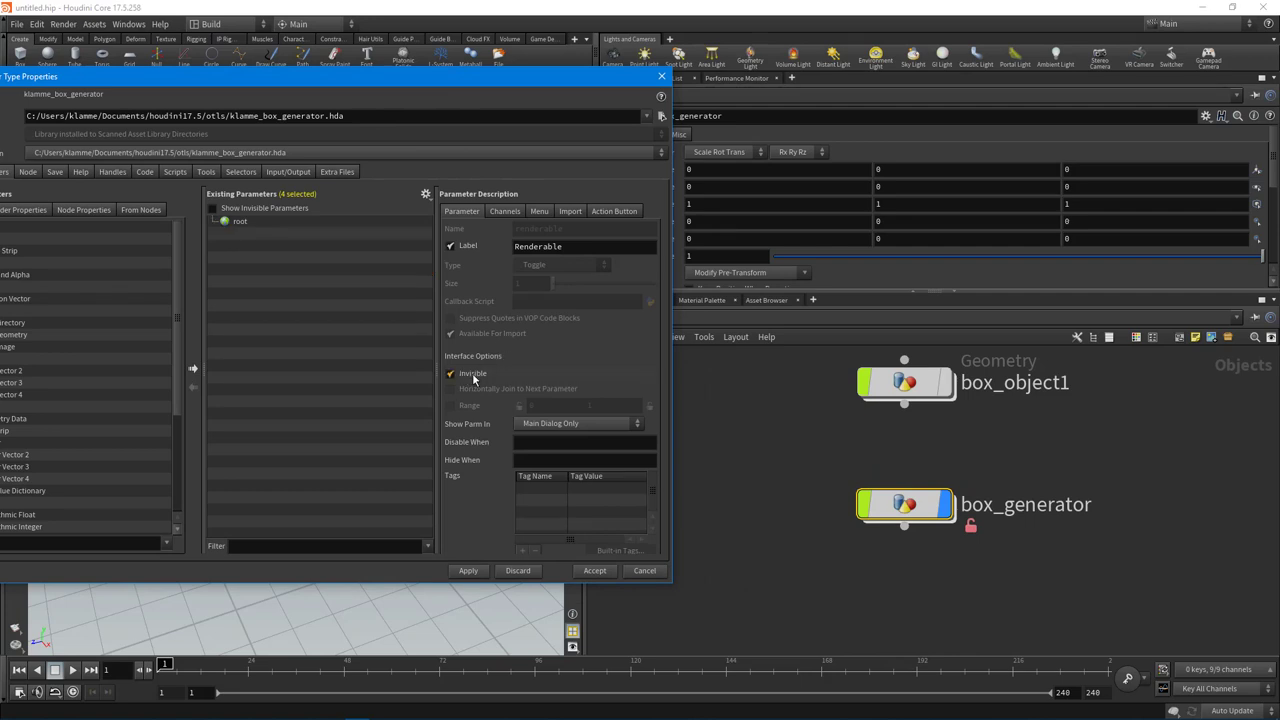
{"action": "left_click", "coordinate": [467, 571]}
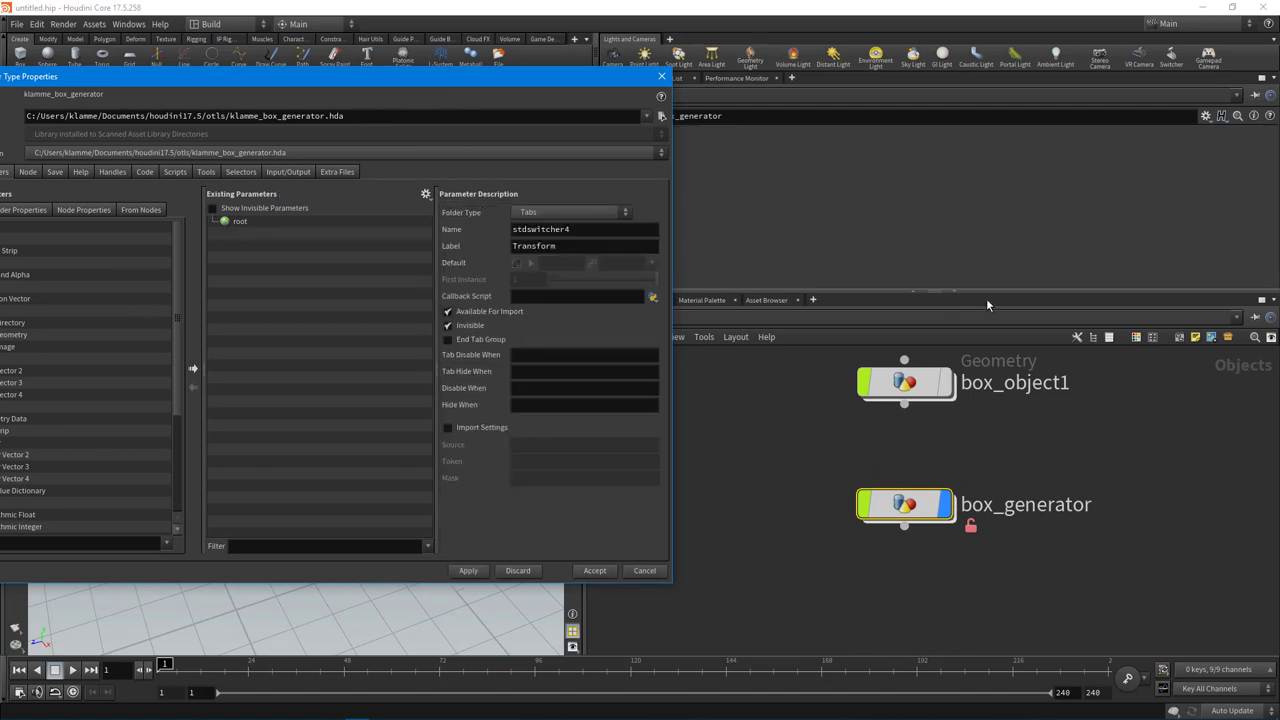
- Go inside box_generator and add box1's Size parameter to the asset's existing parameters
{"action": "left_click_drag", "start_coordinate": [987, 293], "coordinate": [987, 318]}
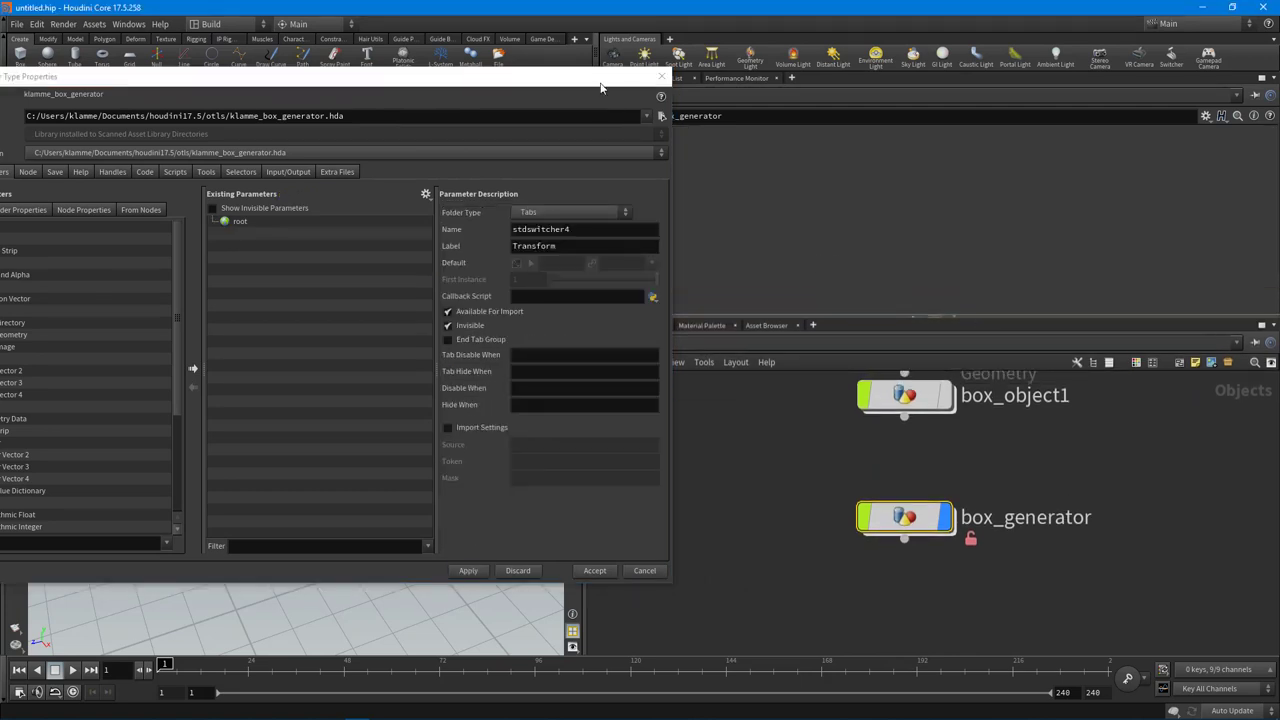
{"action": "left_click_drag", "start_coordinate": [601, 88], "coordinate": [515, 110]}
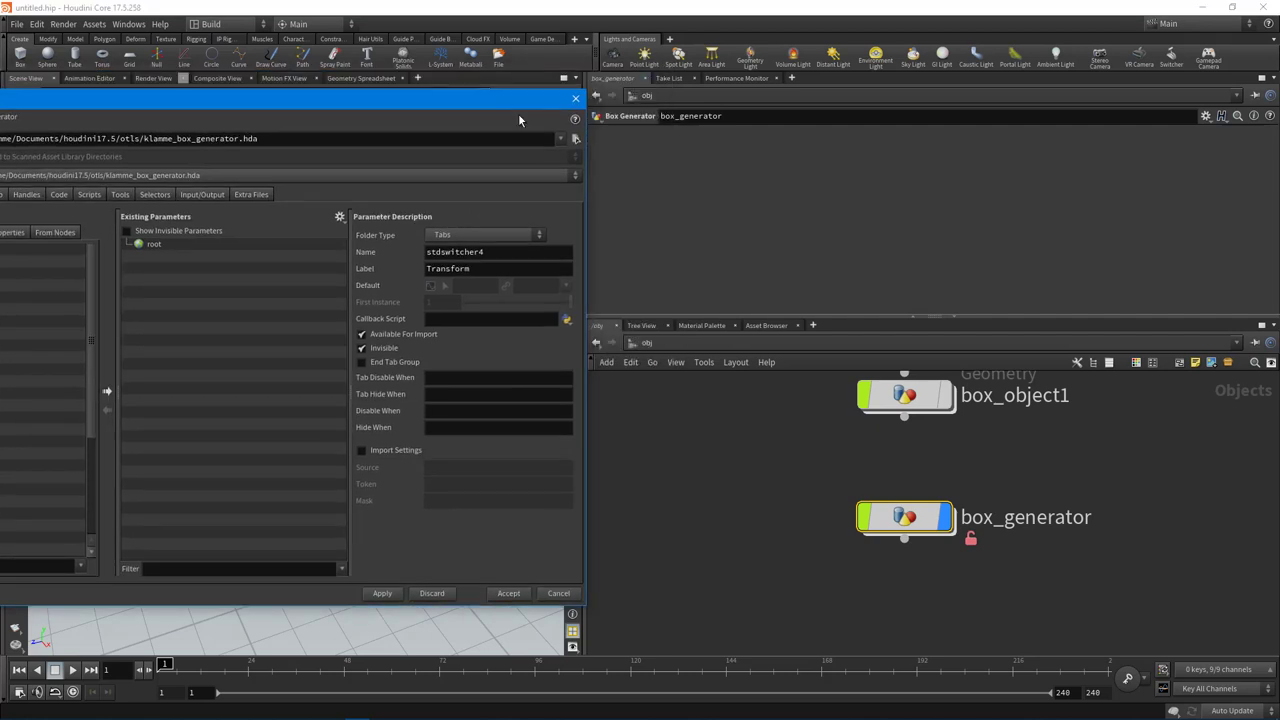
{"action": "double_click", "coordinate": [891, 519]}
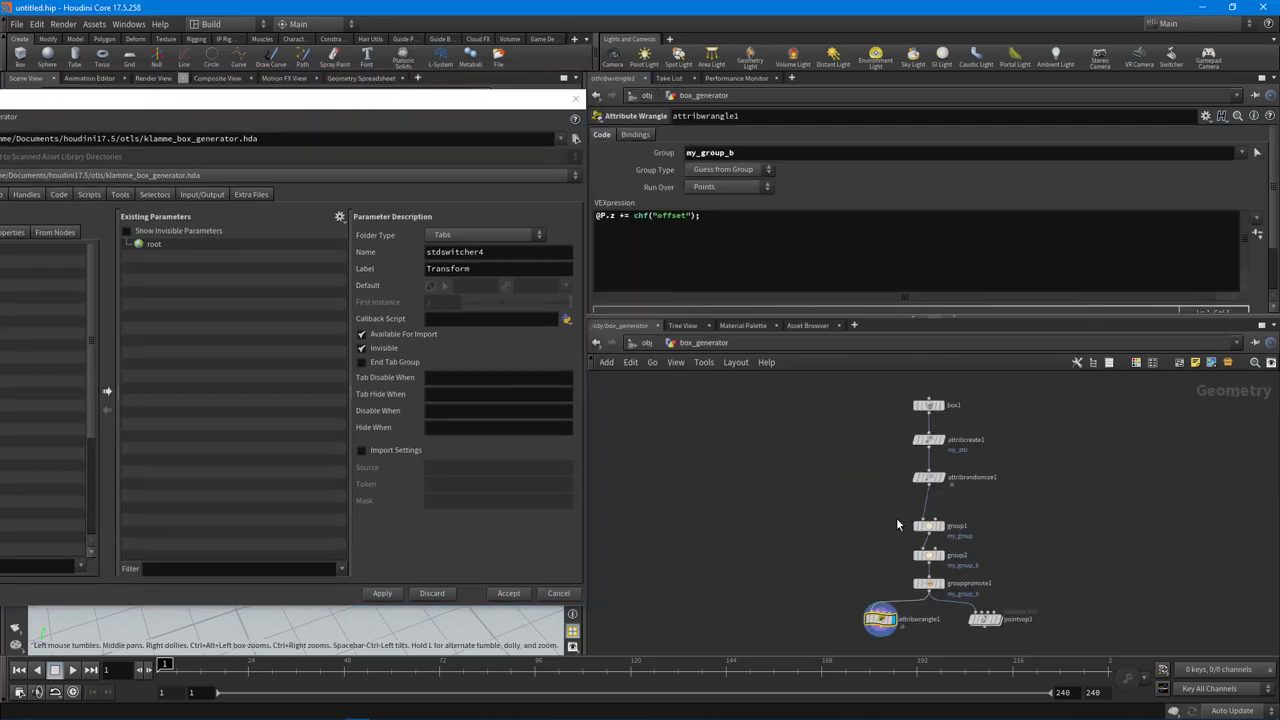
{"action": "left_click_drag", "start_coordinate": [977, 318], "coordinate": [977, 283]}
{"action": "scroll", "coordinate": [925, 400], "scroll_direction": "up", "scroll_amount": 3}
{"action": "left_click", "coordinate": [940, 407]}
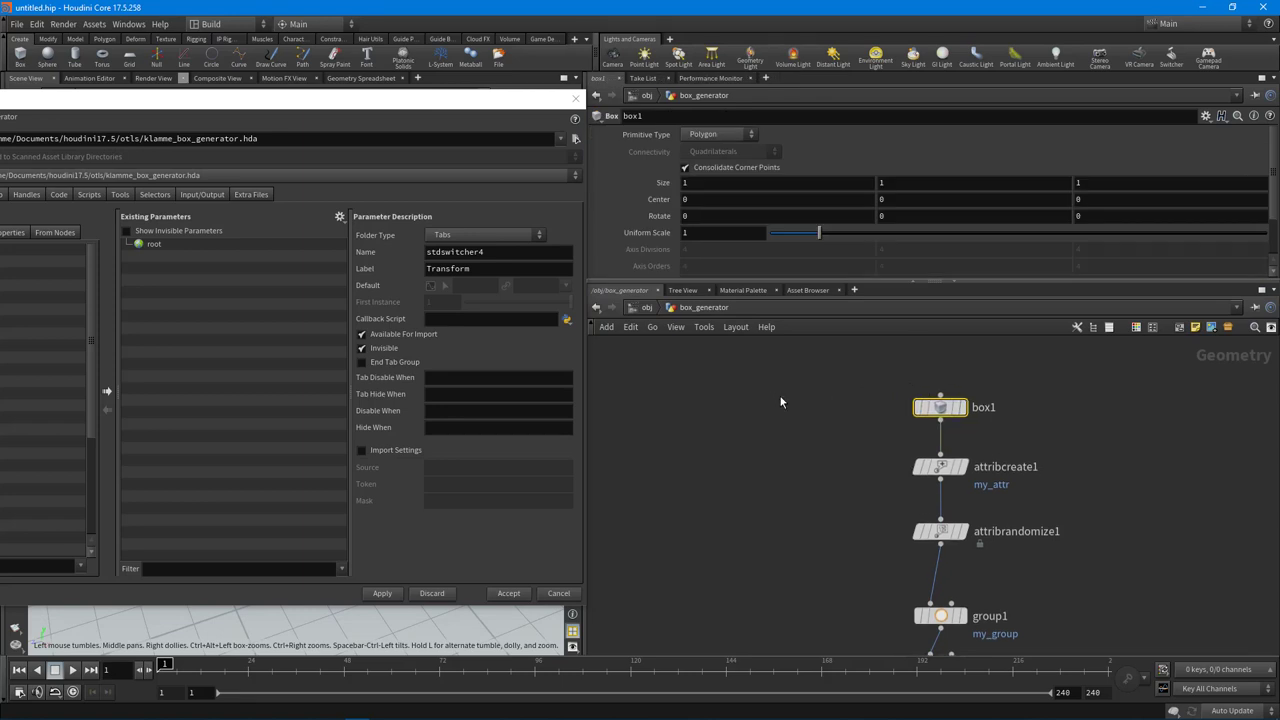
{"action": "left_click_drag", "start_coordinate": [662, 183], "coordinate": [290, 330]}
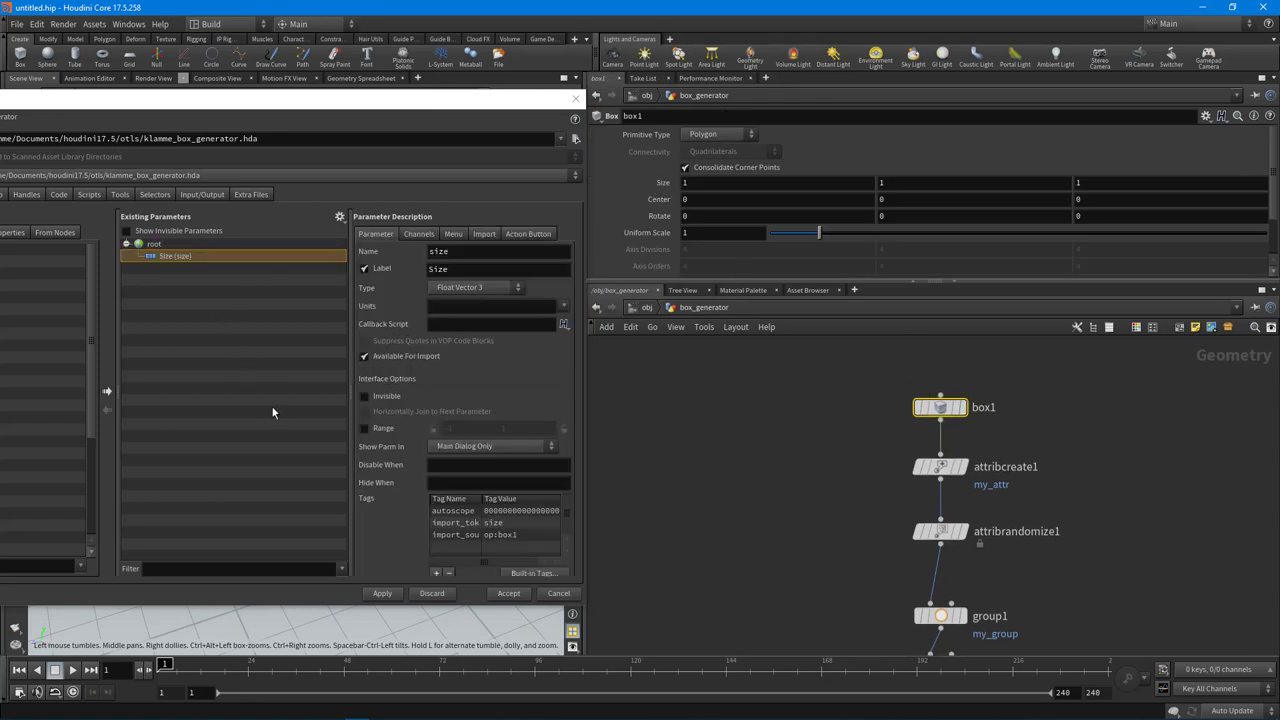
- Add attribwrangle1's Offset parameter to the asset below Size, and apply and accept the type properties
{"action": "middle_click_drag", "start_coordinate": [890, 600], "coordinate": [846, 356]}
{"action": "left_click", "coordinate": [813, 538]}
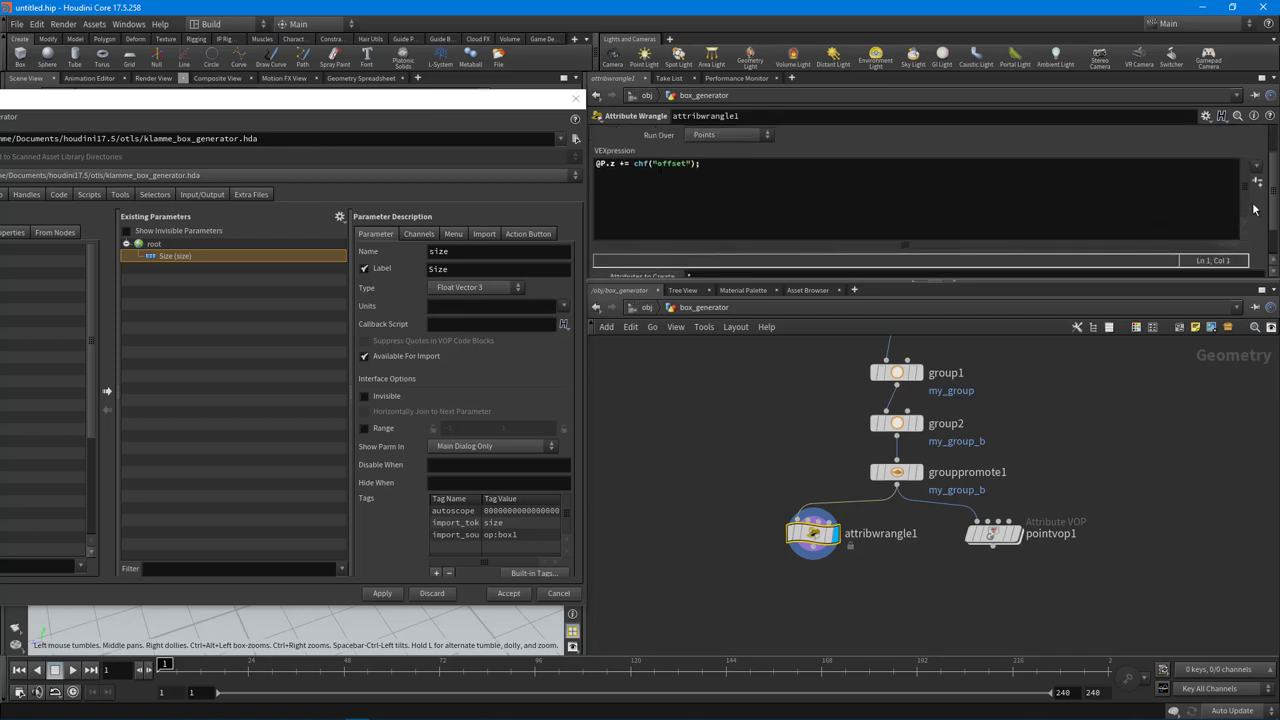
{"action": "scroll", "coordinate": [1151, 224], "scroll_direction": "down", "scroll_amount": 1}
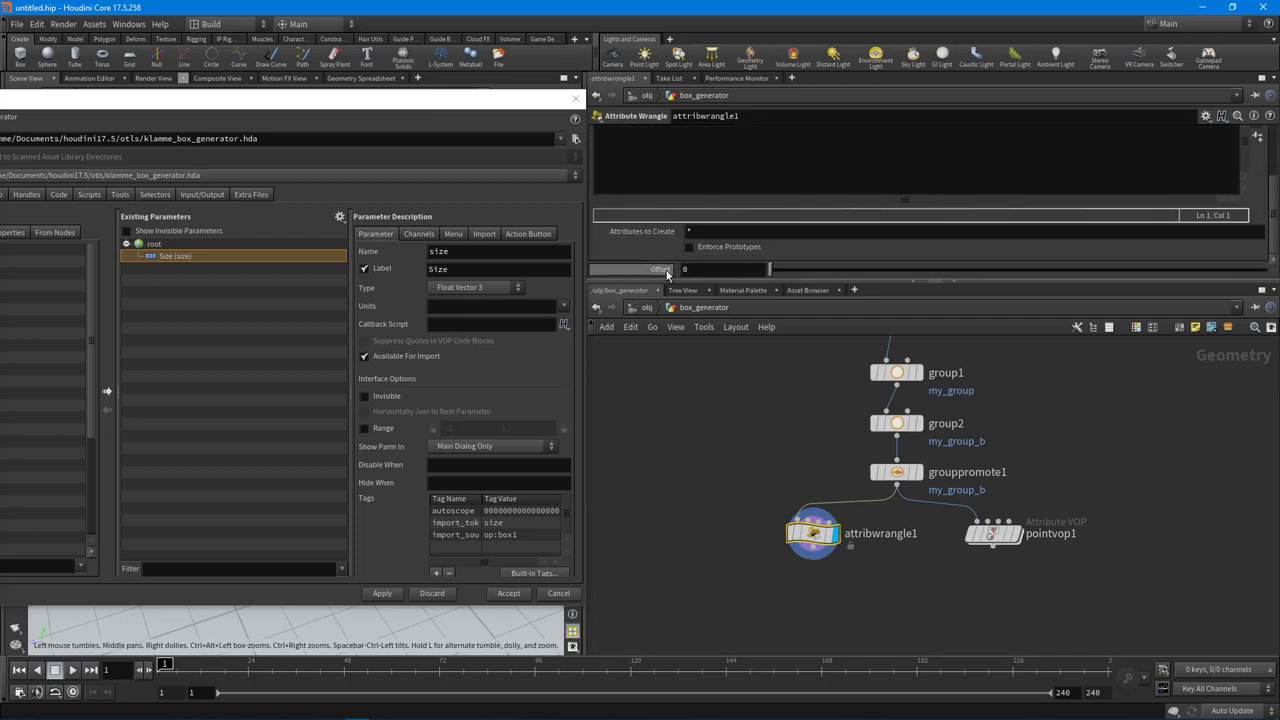
{"action": "left_click_drag", "start_coordinate": [662, 270], "coordinate": [186, 335]}
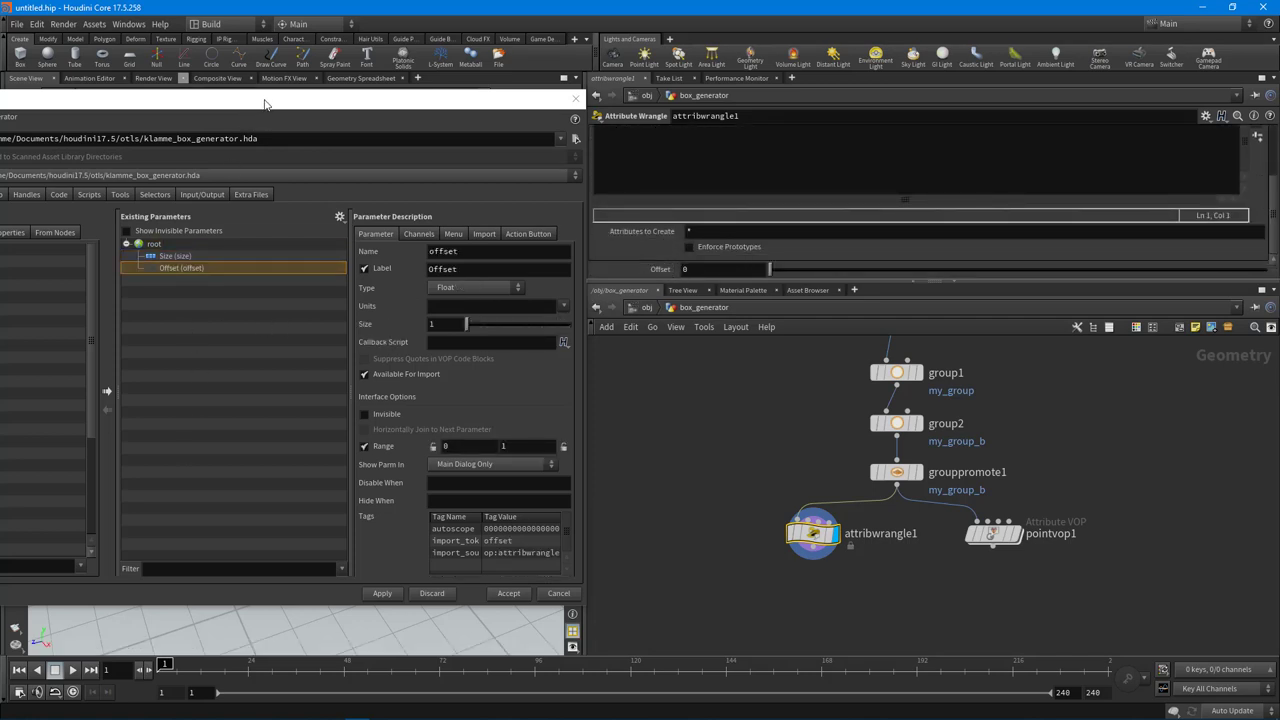
{"action": "left_click_drag", "start_coordinate": [266, 102], "coordinate": [356, 109]}
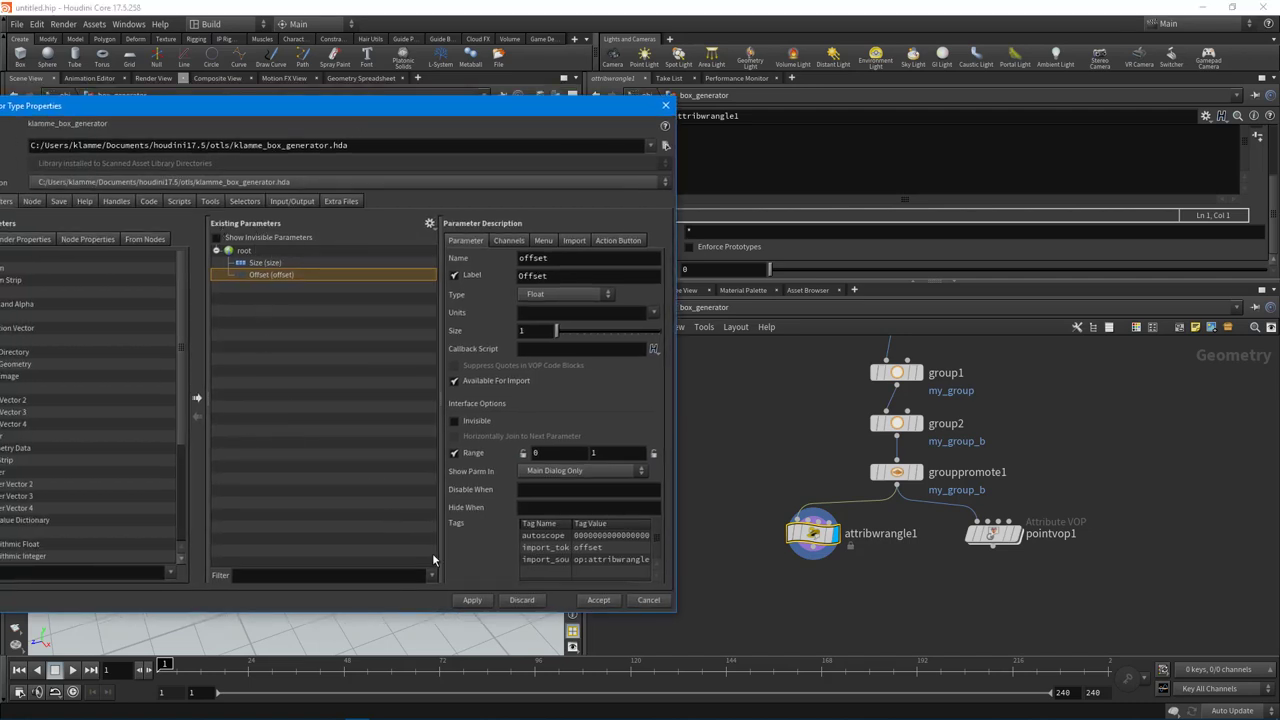
{"action": "left_click", "coordinate": [470, 601]}
{"action": "left_click", "coordinate": [595, 603]}
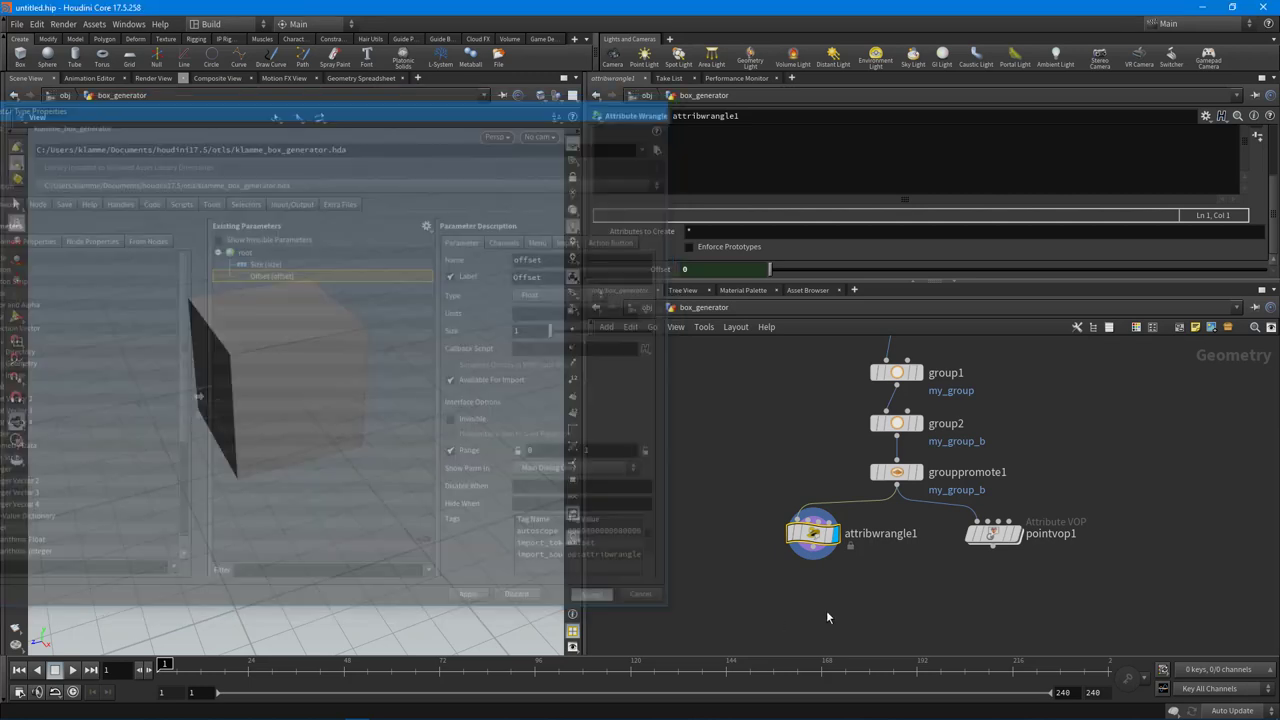
- Return to the obj level and set box_generator's Size to 2.5 in X and 1.3 in Y, and its Offset to 0.25
{"action": "key", "text": "u"}
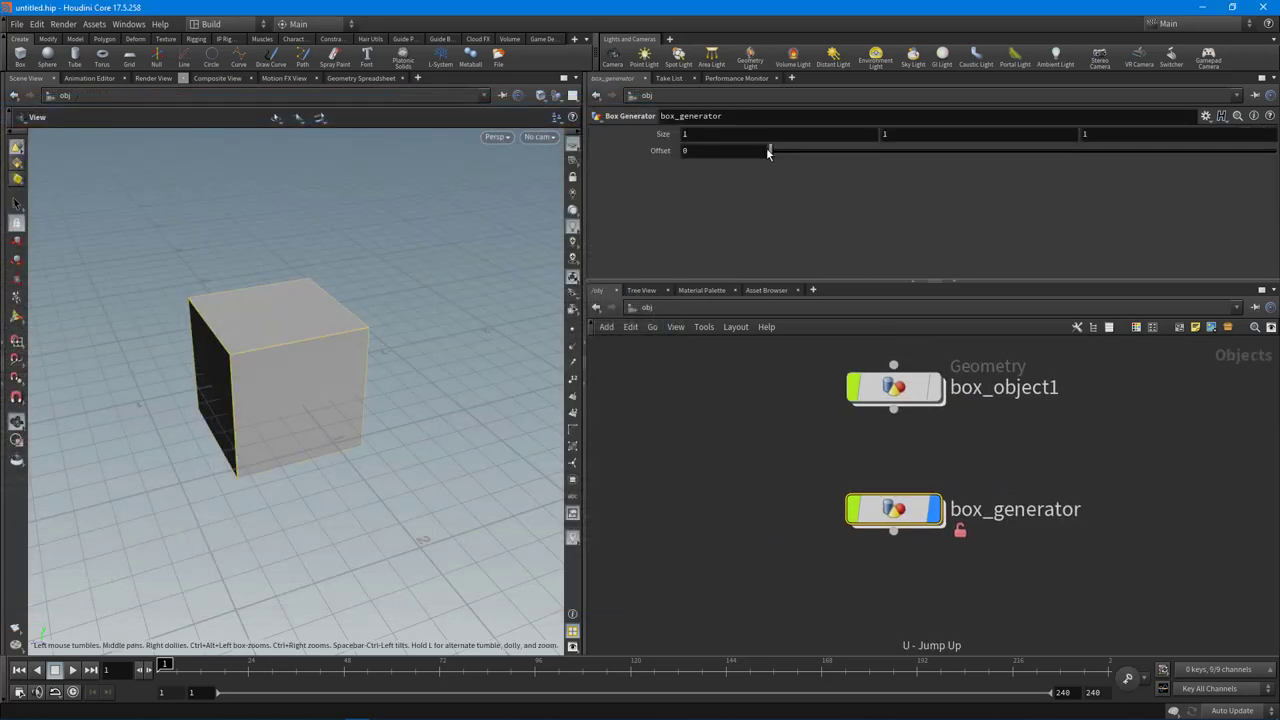
{"action": "mouse_move", "coordinate": [768, 151]}
{"action": "left_mouse_down"}
{"action": "mouse_move", "coordinate": [1034, 154]}
{"action": "mouse_move", "coordinate": [790, 158]}
{"action": "mouse_move", "coordinate": [845, 168]}
{"action": "mouse_move", "coordinate": [1100, 164]}
{"action": "mouse_move", "coordinate": [845, 170]}
{"action": "mouse_move", "coordinate": [1097, 172]}
{"action": "mouse_move", "coordinate": [944, 158]}
{"action": "mouse_move", "coordinate": [956, 155]}
{"action": "mouse_move", "coordinate": [813, 175]}
{"action": "mouse_move", "coordinate": [762, 162]}
{"action": "left_mouse_up"}
{"action": "middle_click_drag", "start_coordinate": [715, 134], "coordinate": [840, 134]}
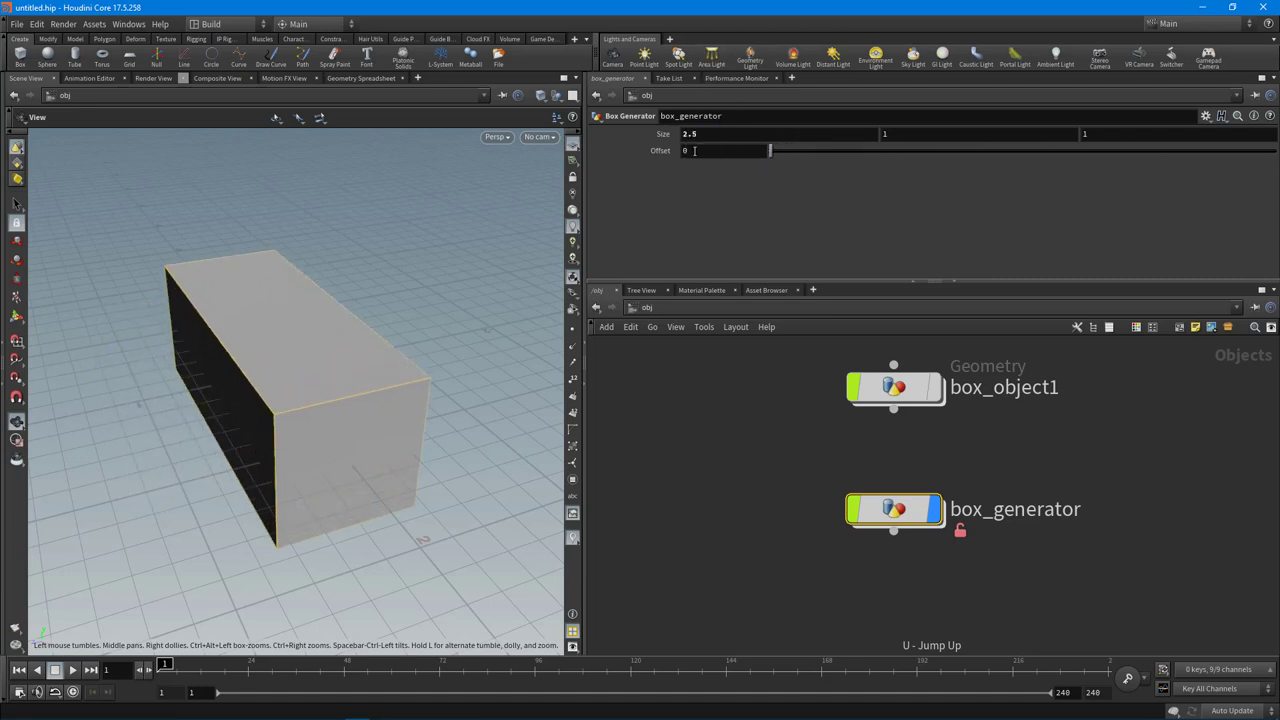
{"action": "left_click_drag", "start_coordinate": [770, 150], "coordinate": [898, 152]}
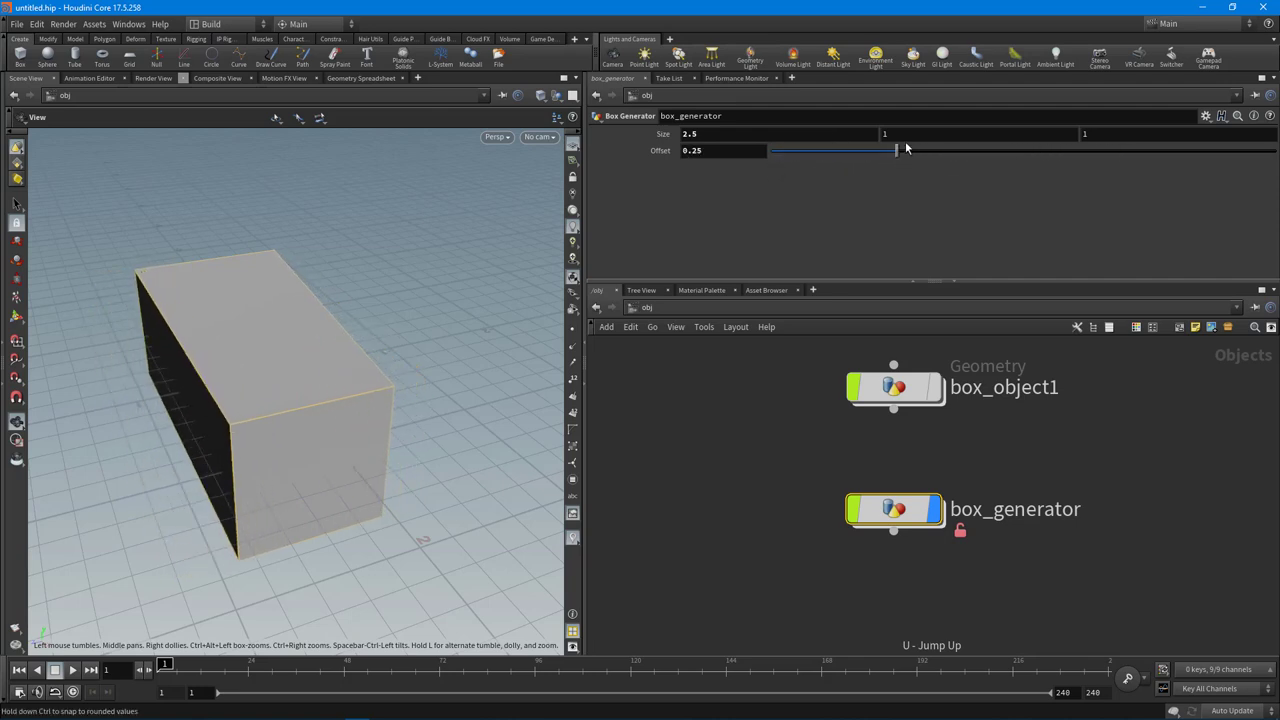
{"action": "middle_click_drag", "start_coordinate": [920, 130], "coordinate": [942, 128]}
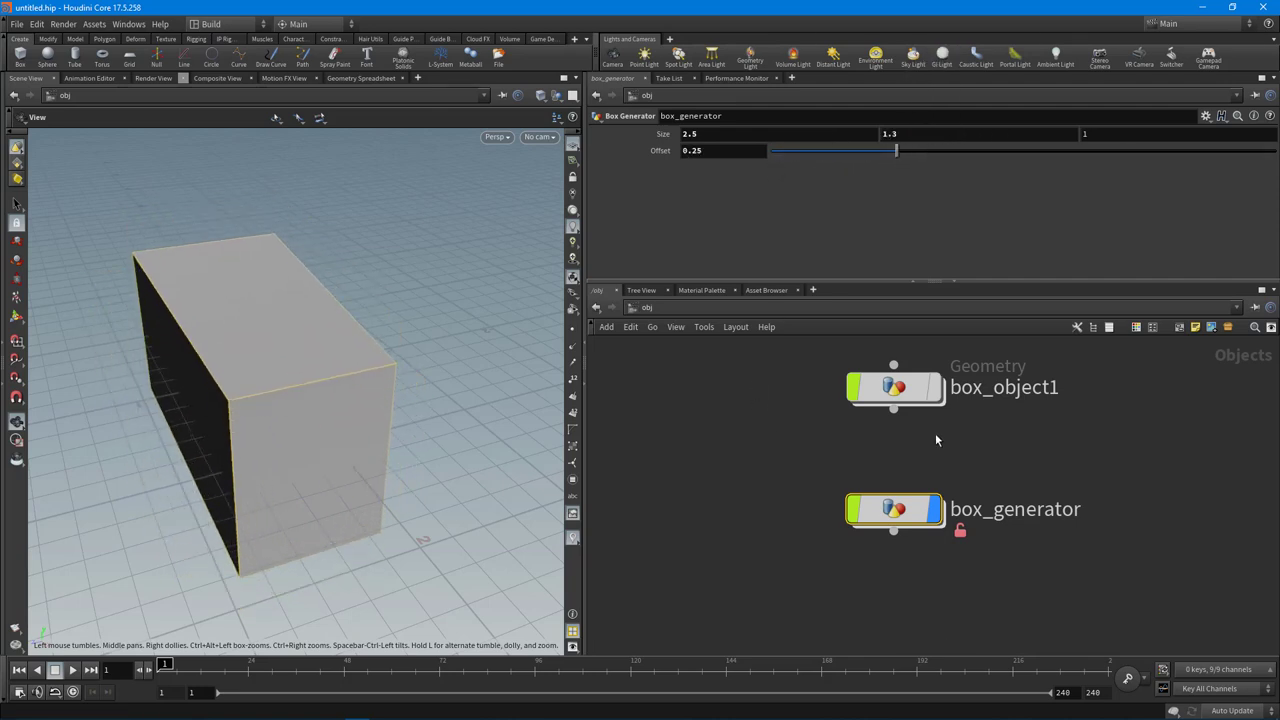
- Add a second instance of the Box Generator digital asset to the obj network, in the empty area beside the existing nodes
{"action": "middle_click_drag", "start_coordinate": [1081, 486], "coordinate": [917, 484]}
{"action": "middle_click_drag", "start_coordinate": [1082, 515], "coordinate": [887, 556]}
{"action": "left_click", "coordinate": [887, 556]}
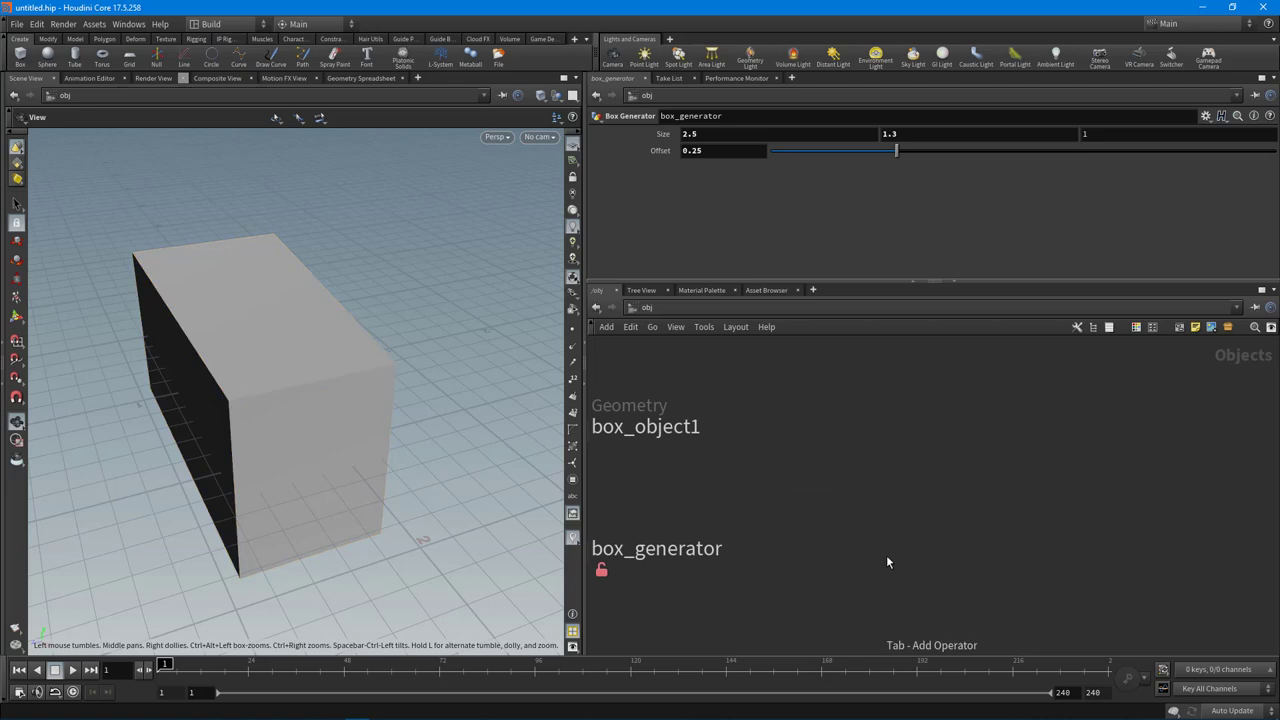
{"action": "key", "text": "Tab"}
{"action": "mouse_move", "coordinate": [930, 421]}
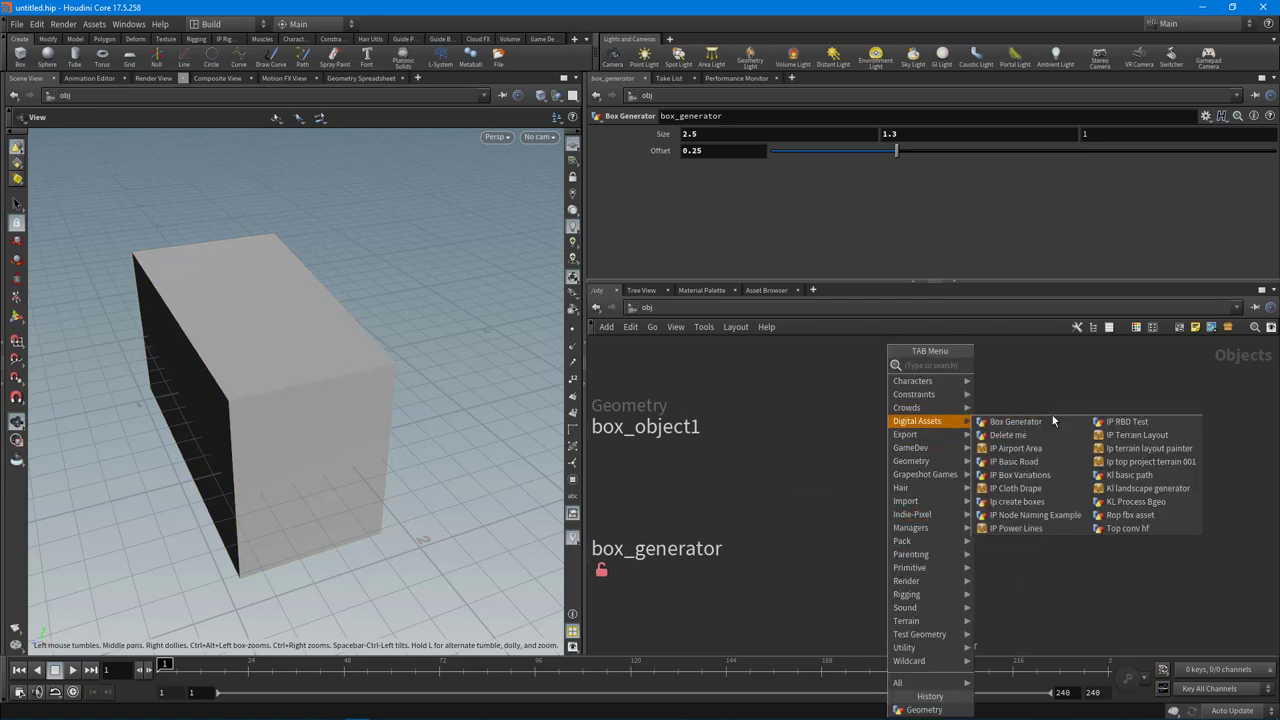
{"action": "left_click", "coordinate": [1016, 424]}
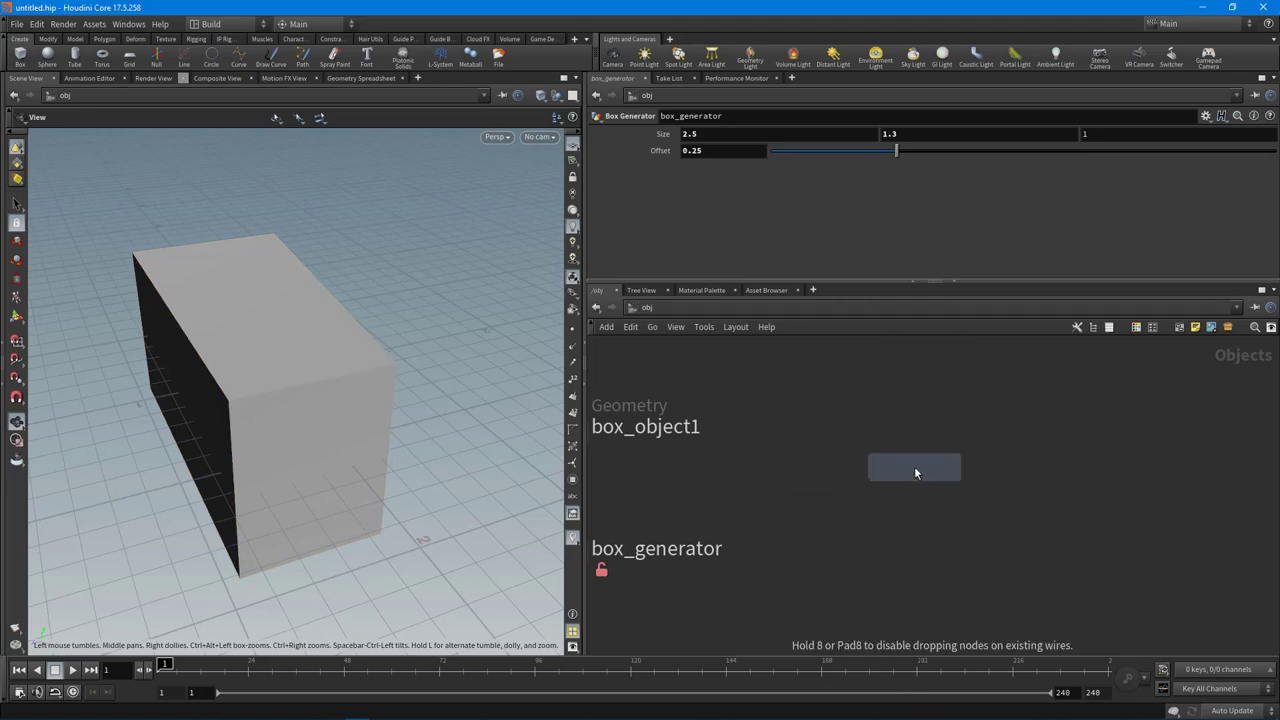
{"action": "left_click", "coordinate": [914, 466]}
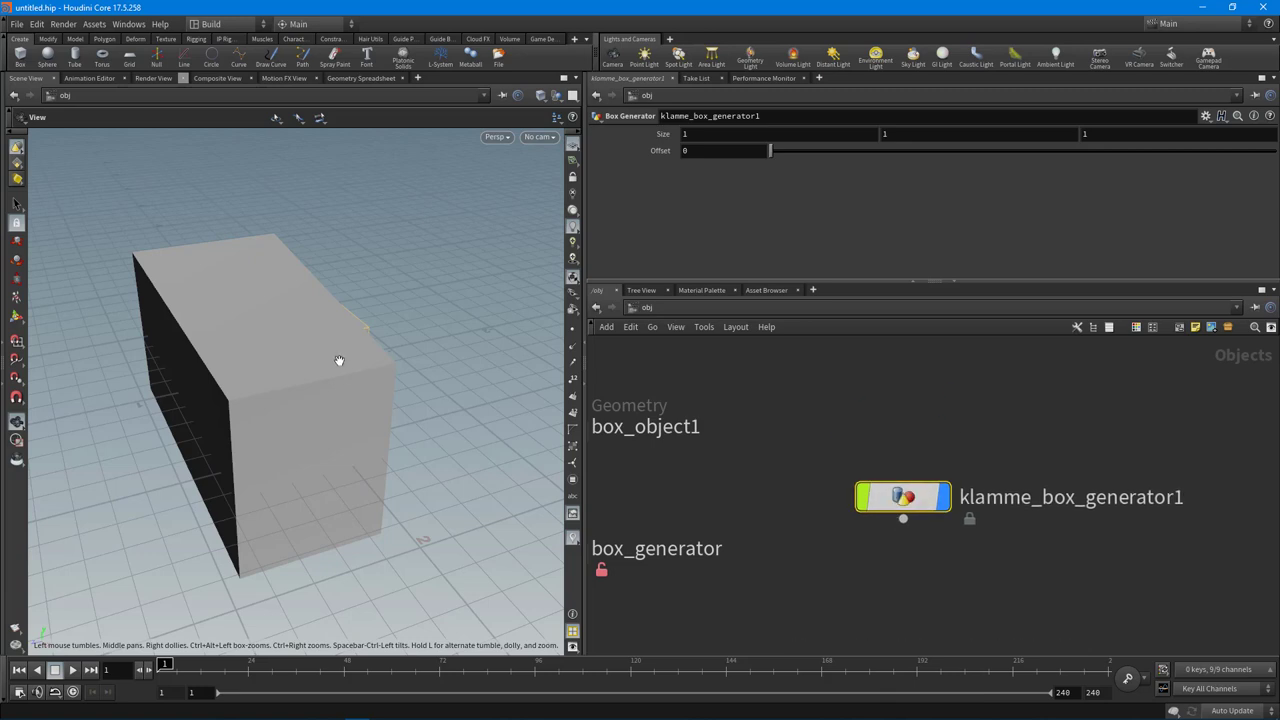
- Set the new Box Generator instance's Offset to 0.417 and align its node in the same row as box_generator
{"action": "left_click_drag", "start_coordinate": [195, 349], "coordinate": [276, 333]}
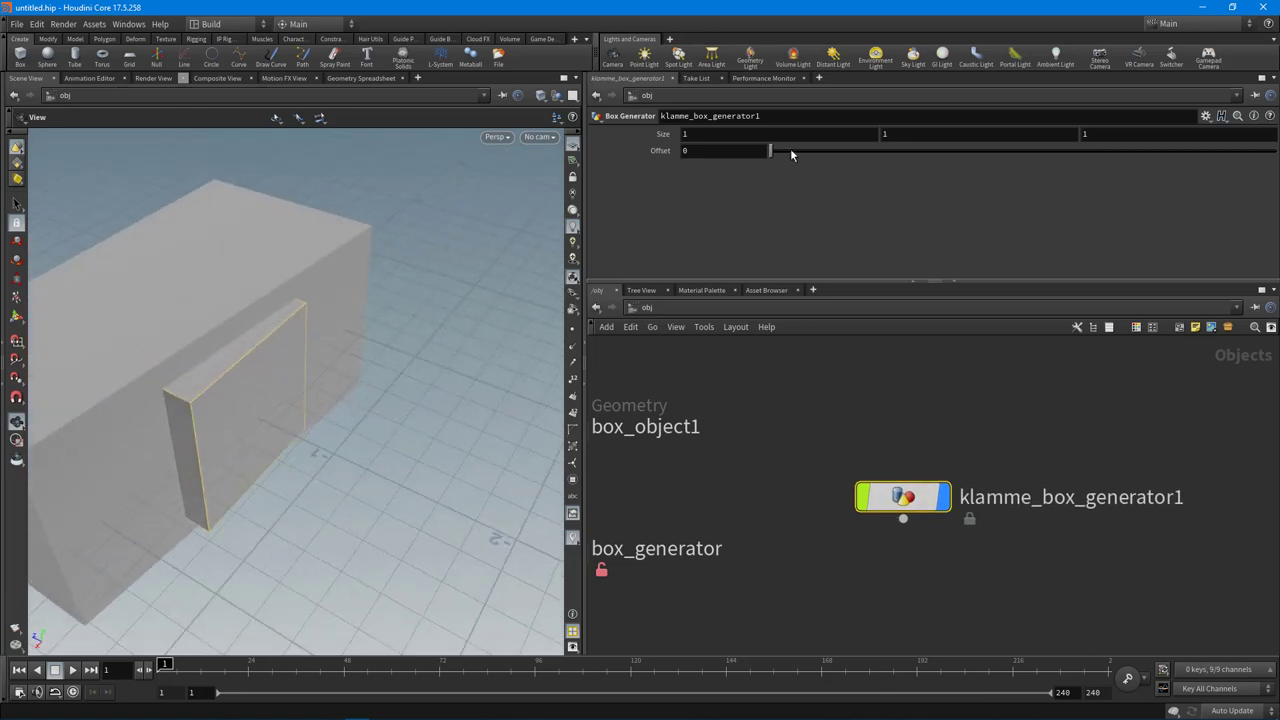
{"action": "left_click_drag", "start_coordinate": [790, 148], "coordinate": [767, 163]}
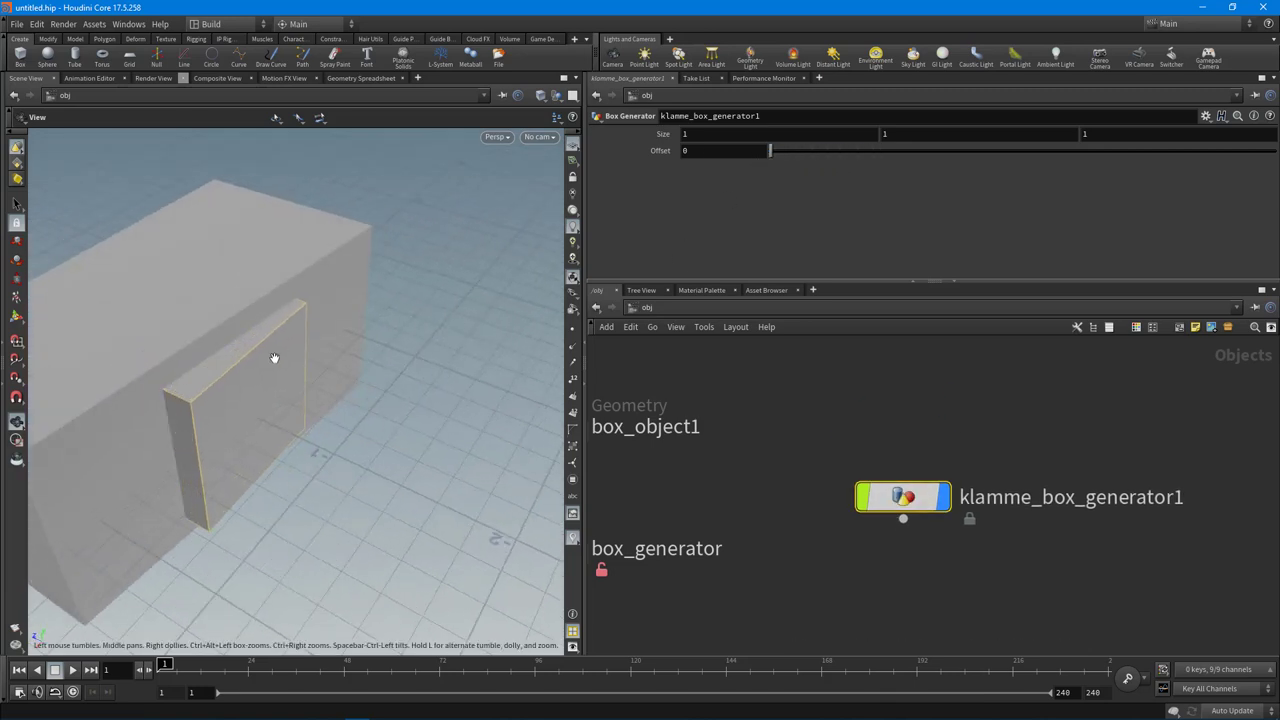
{"action": "left_click_drag", "start_coordinate": [277, 357], "coordinate": [222, 360], "text": "alt"}
{"action": "left_click_drag", "start_coordinate": [797, 152], "coordinate": [981, 150]}
{"action": "left_click_drag", "start_coordinate": [290, 370], "coordinate": [205, 381], "text": "alt"}
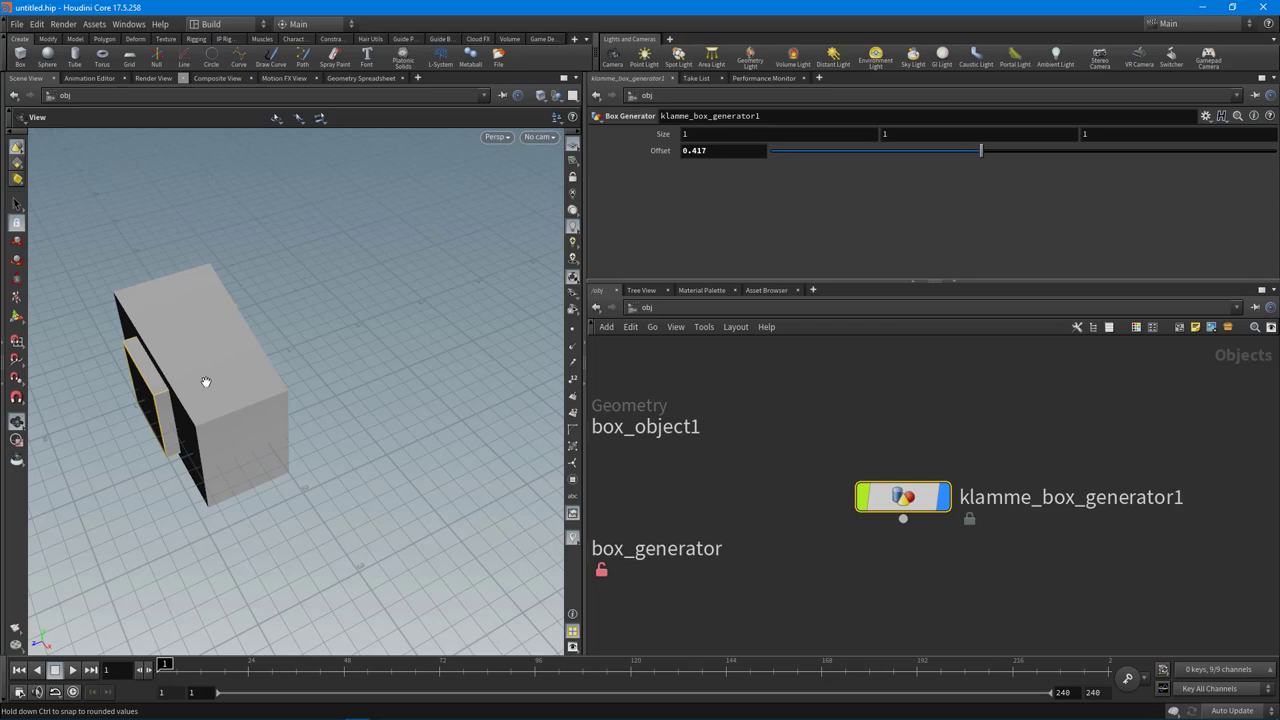
{"action": "key", "text": "h"}
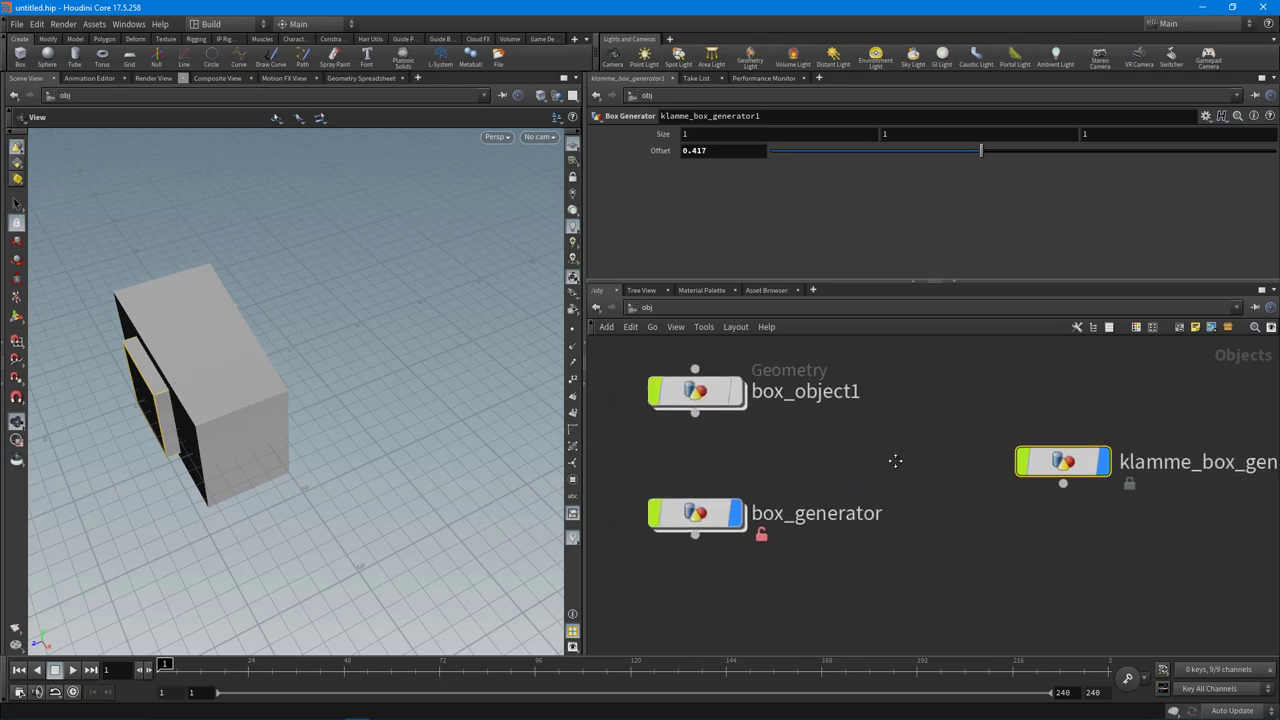
{"action": "left_click_drag", "start_coordinate": [1025, 483], "coordinate": [997, 519]}
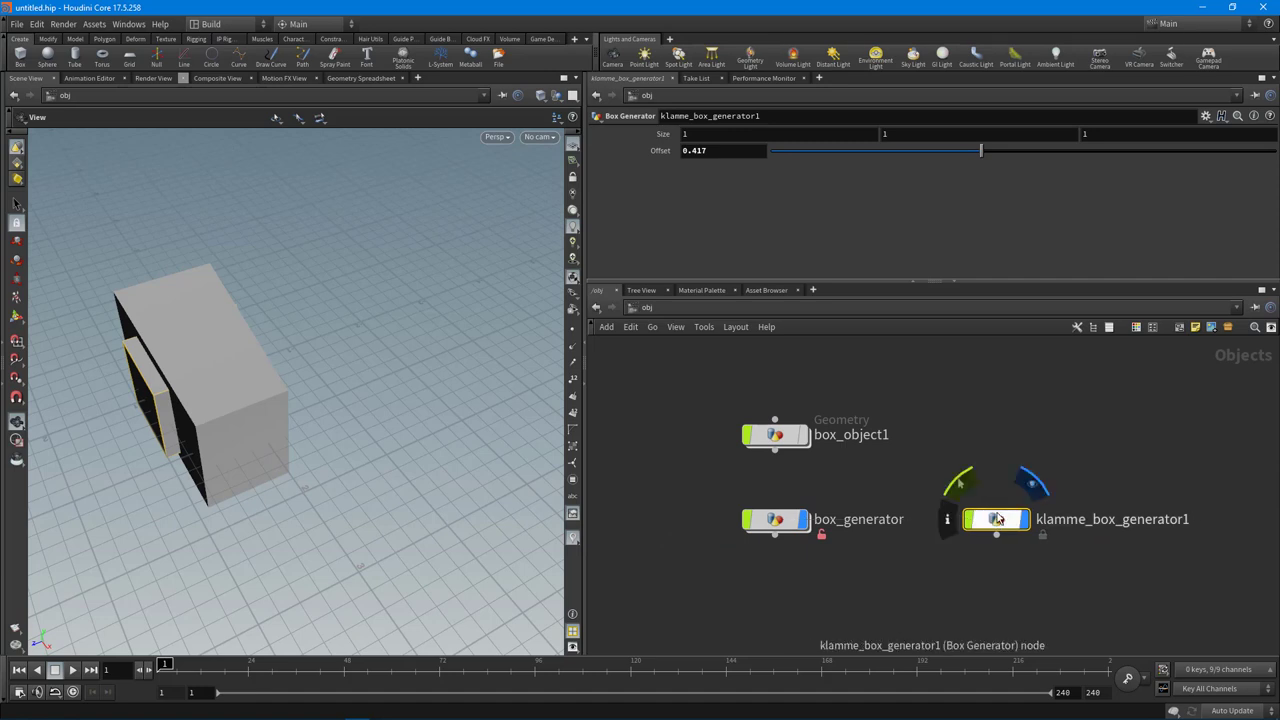